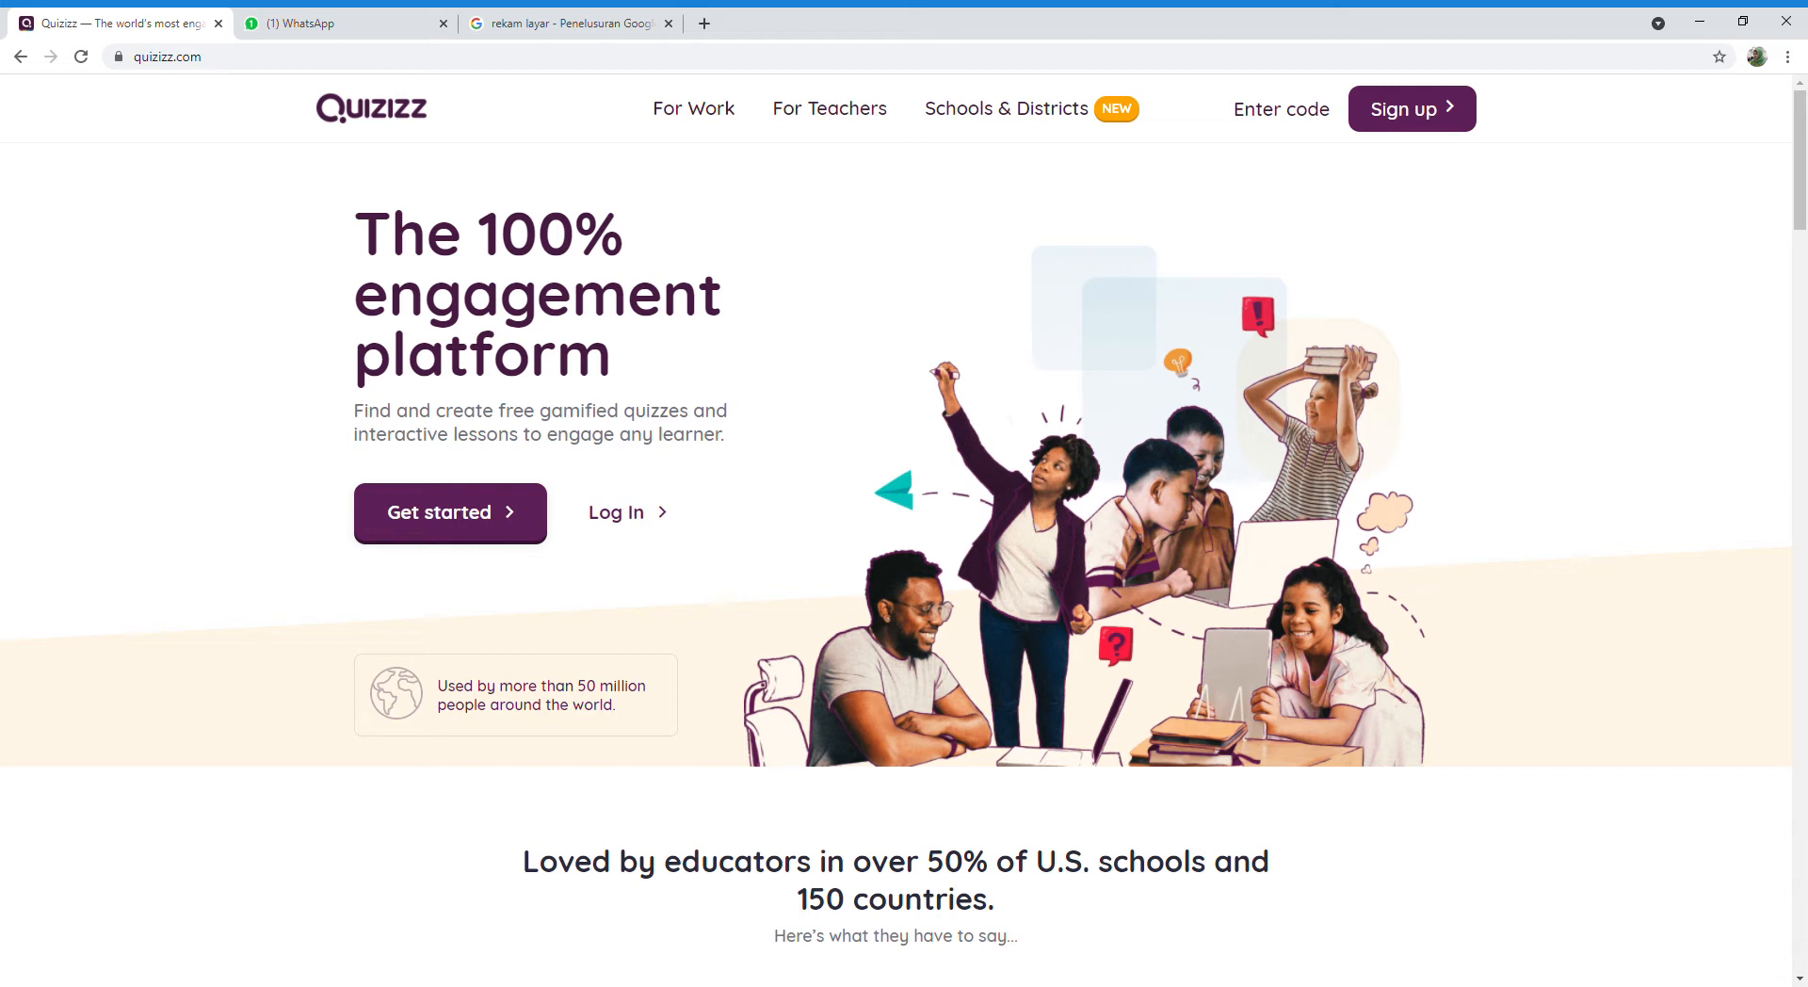
- Log in to Quizizz with the existing Google account
left_click(617, 515)
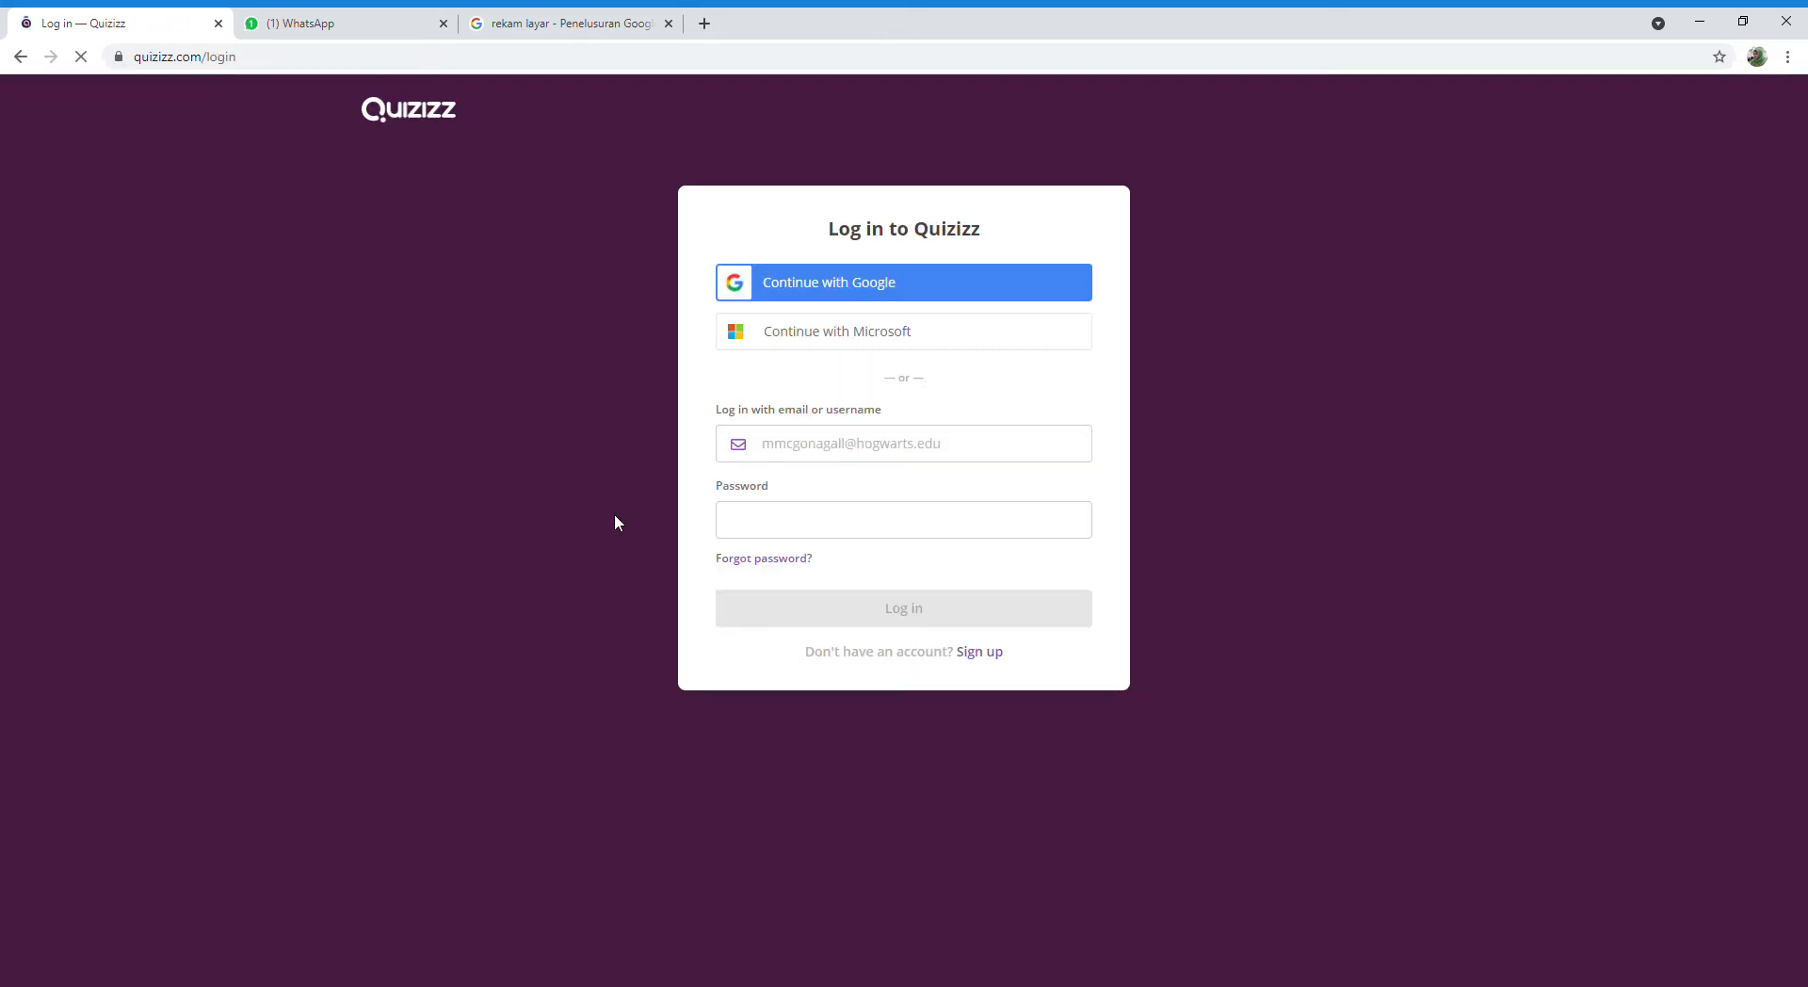
left_click(840, 297)
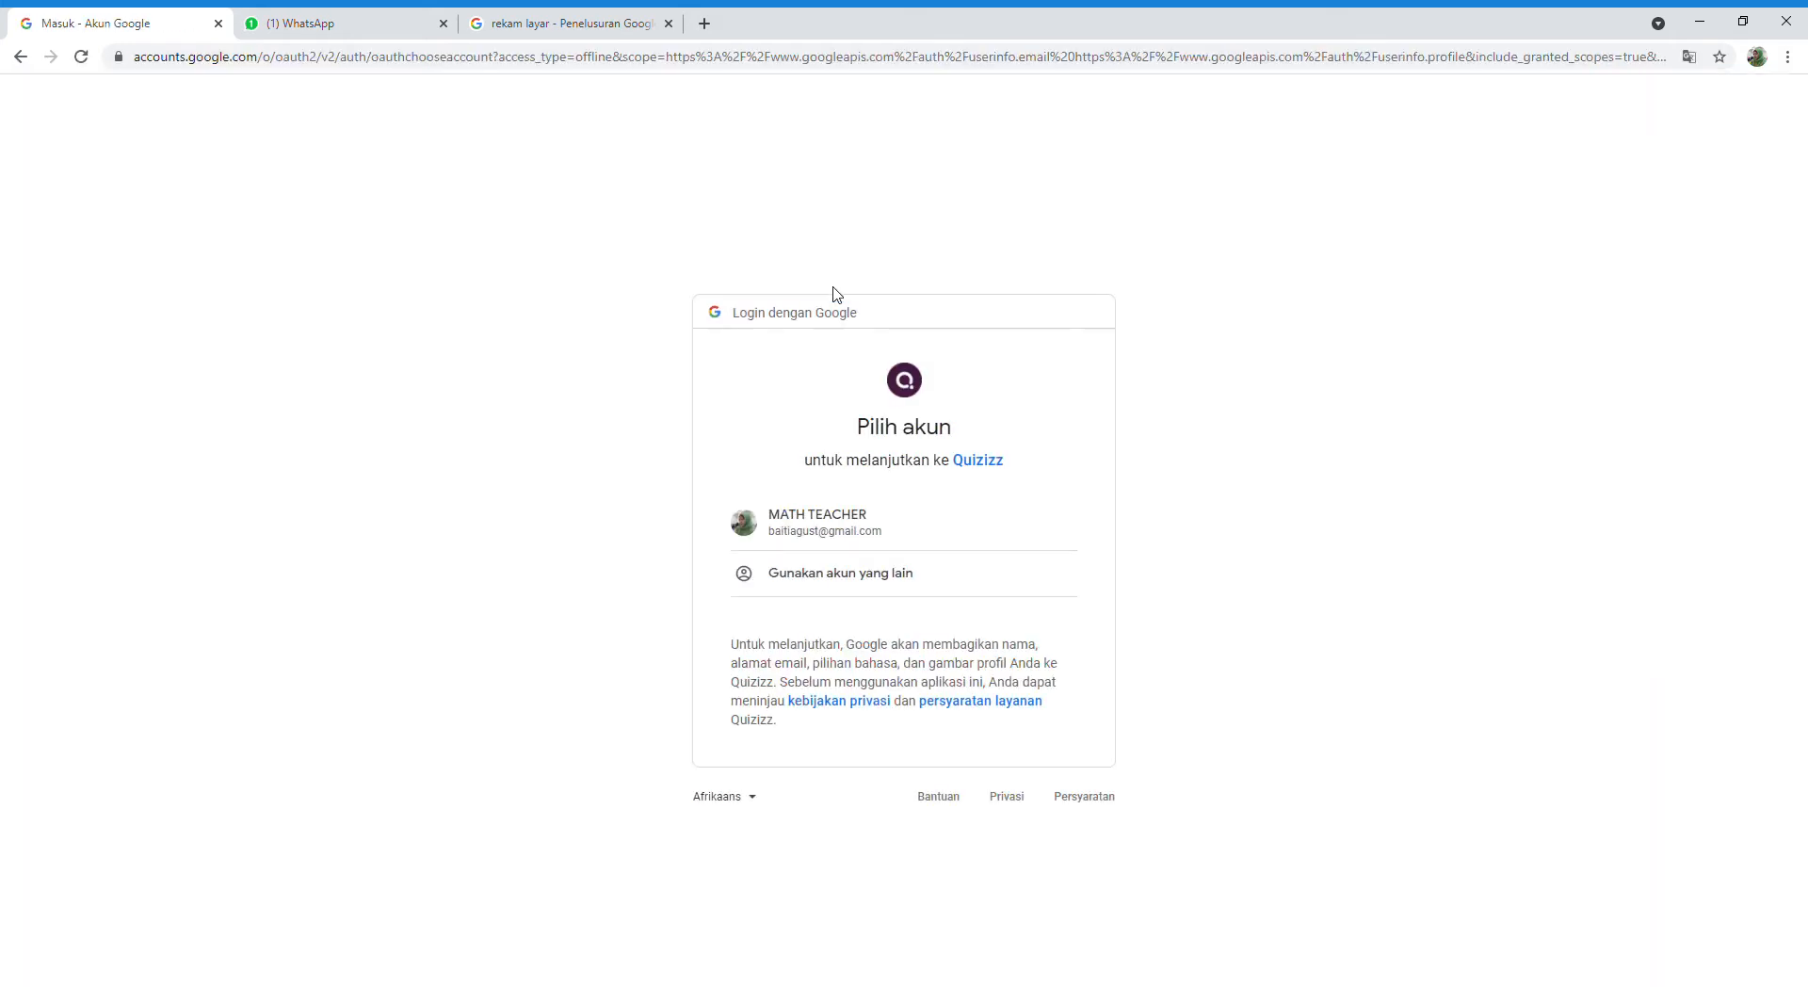
left_click(844, 521)
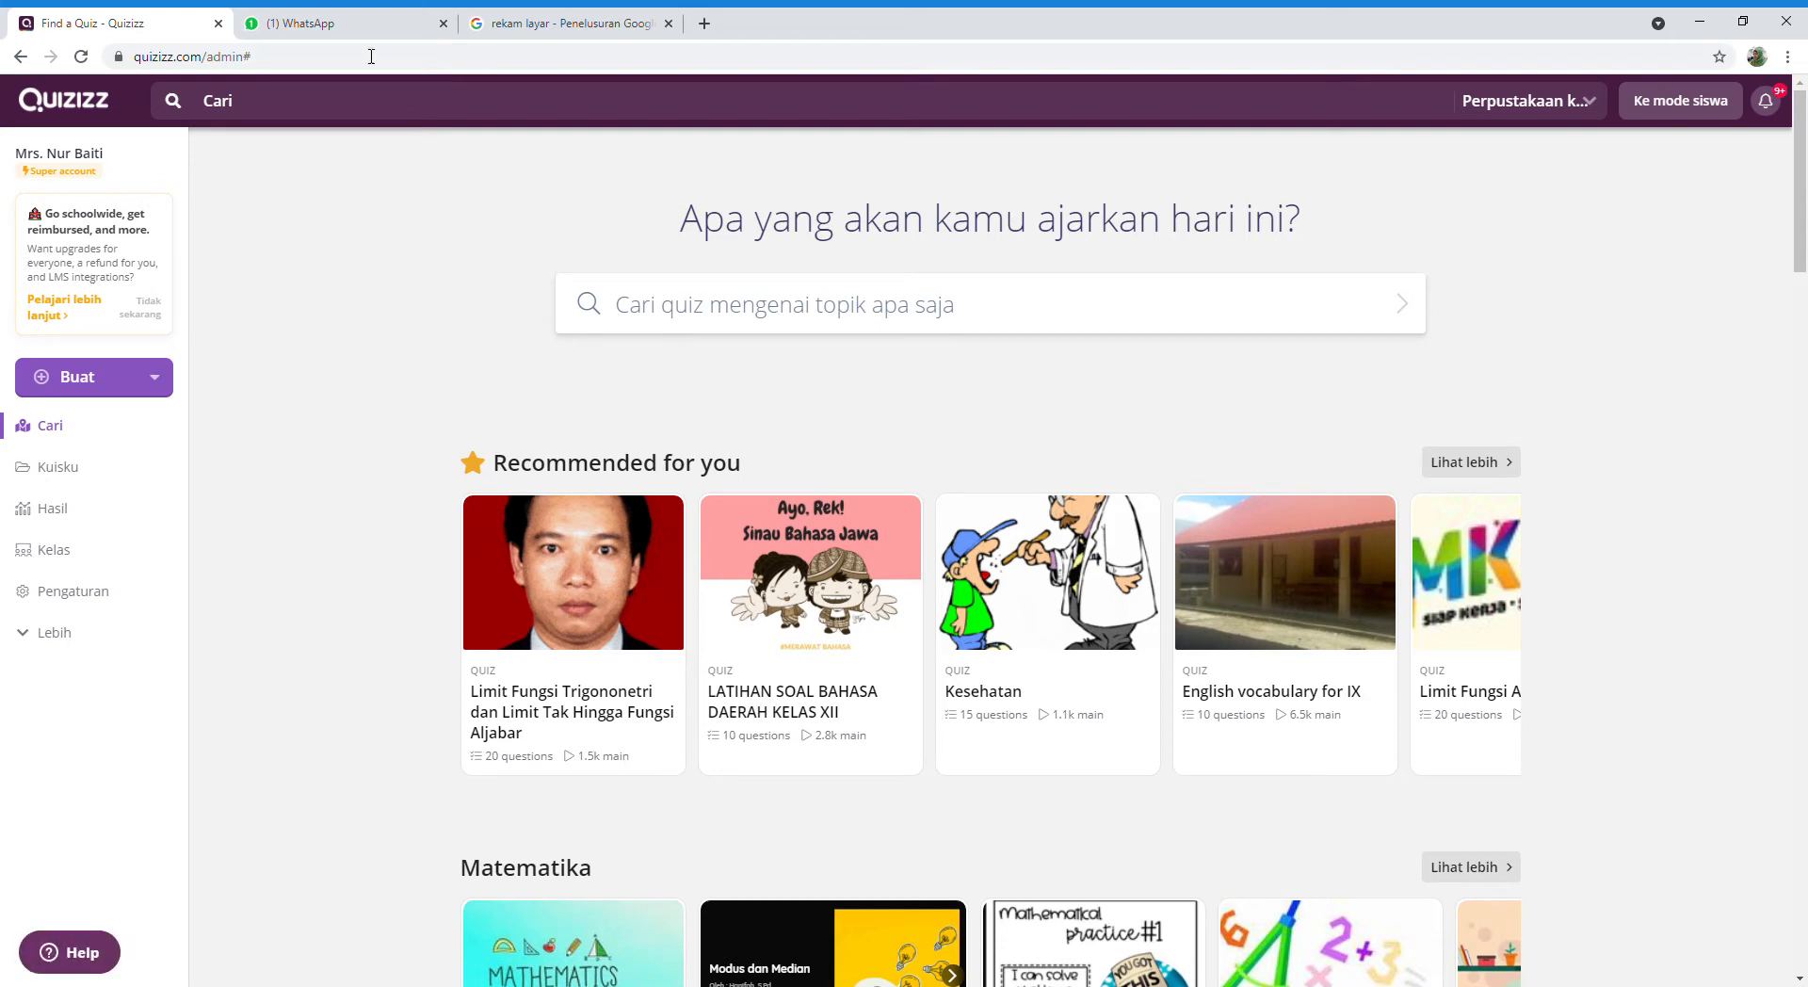
- Open the SERBA ASYIK quiz from Kuisku and start it as a live quiz in Klasik mode
left_click(57, 468)
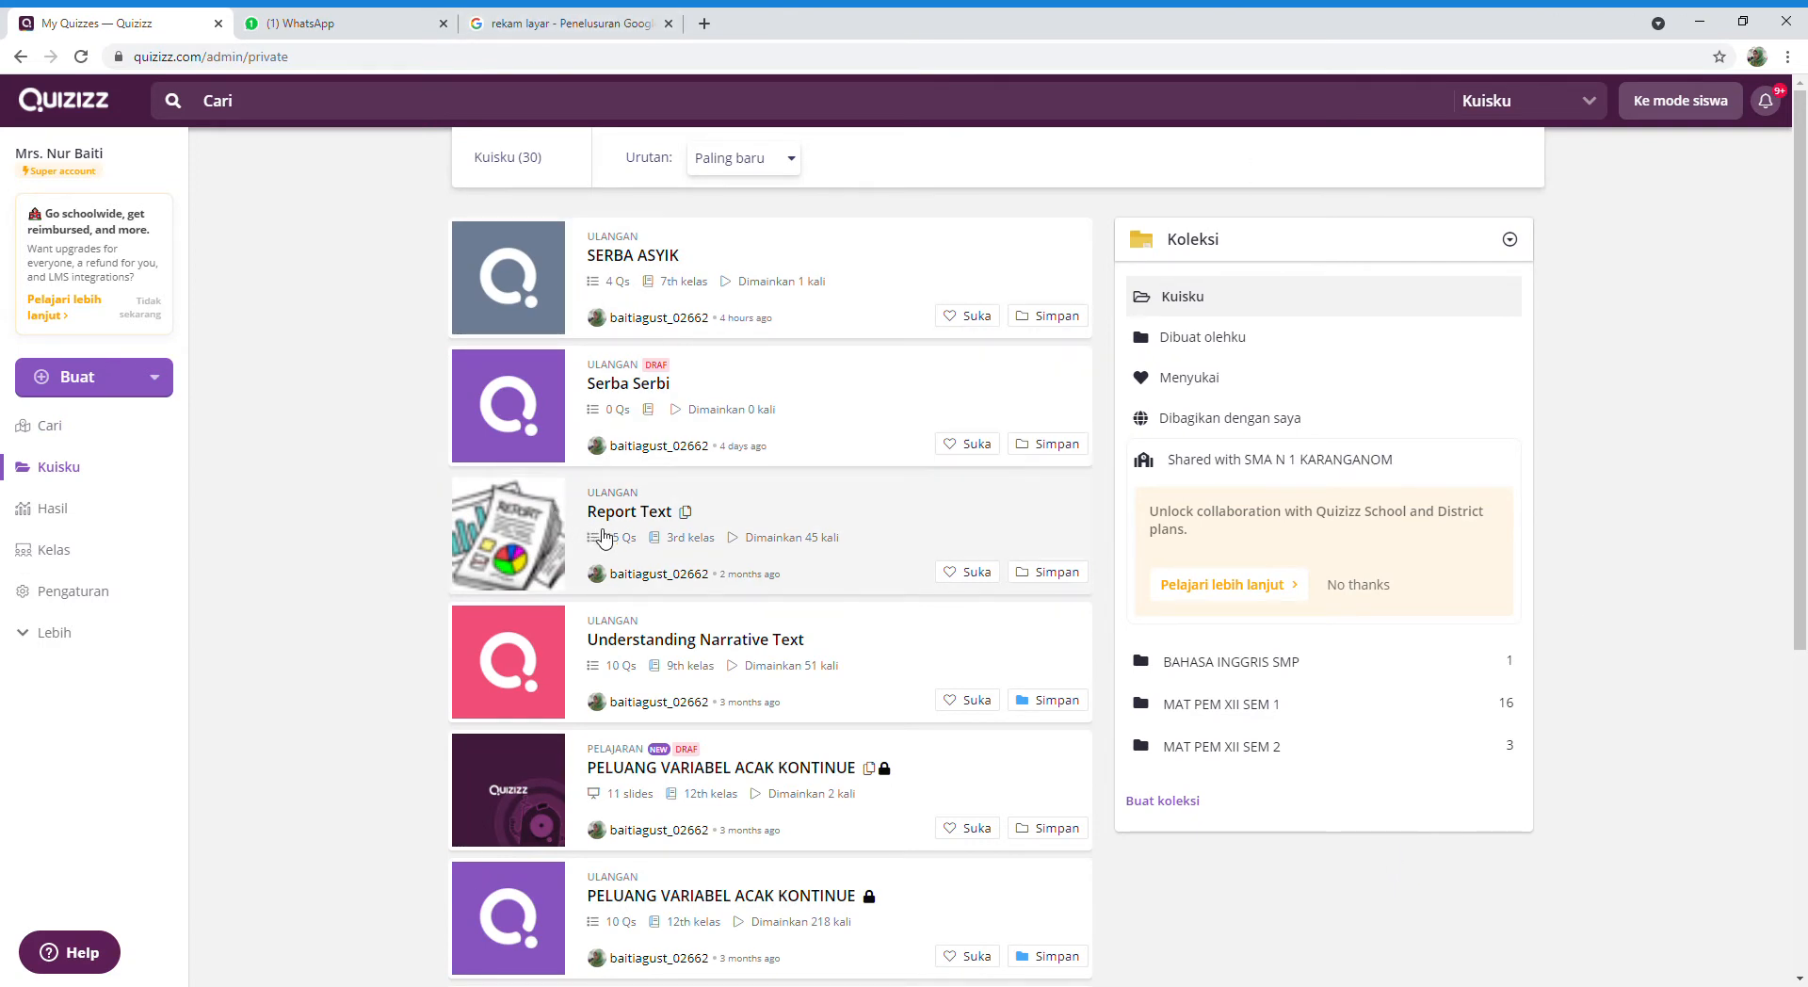
left_click(635, 264)
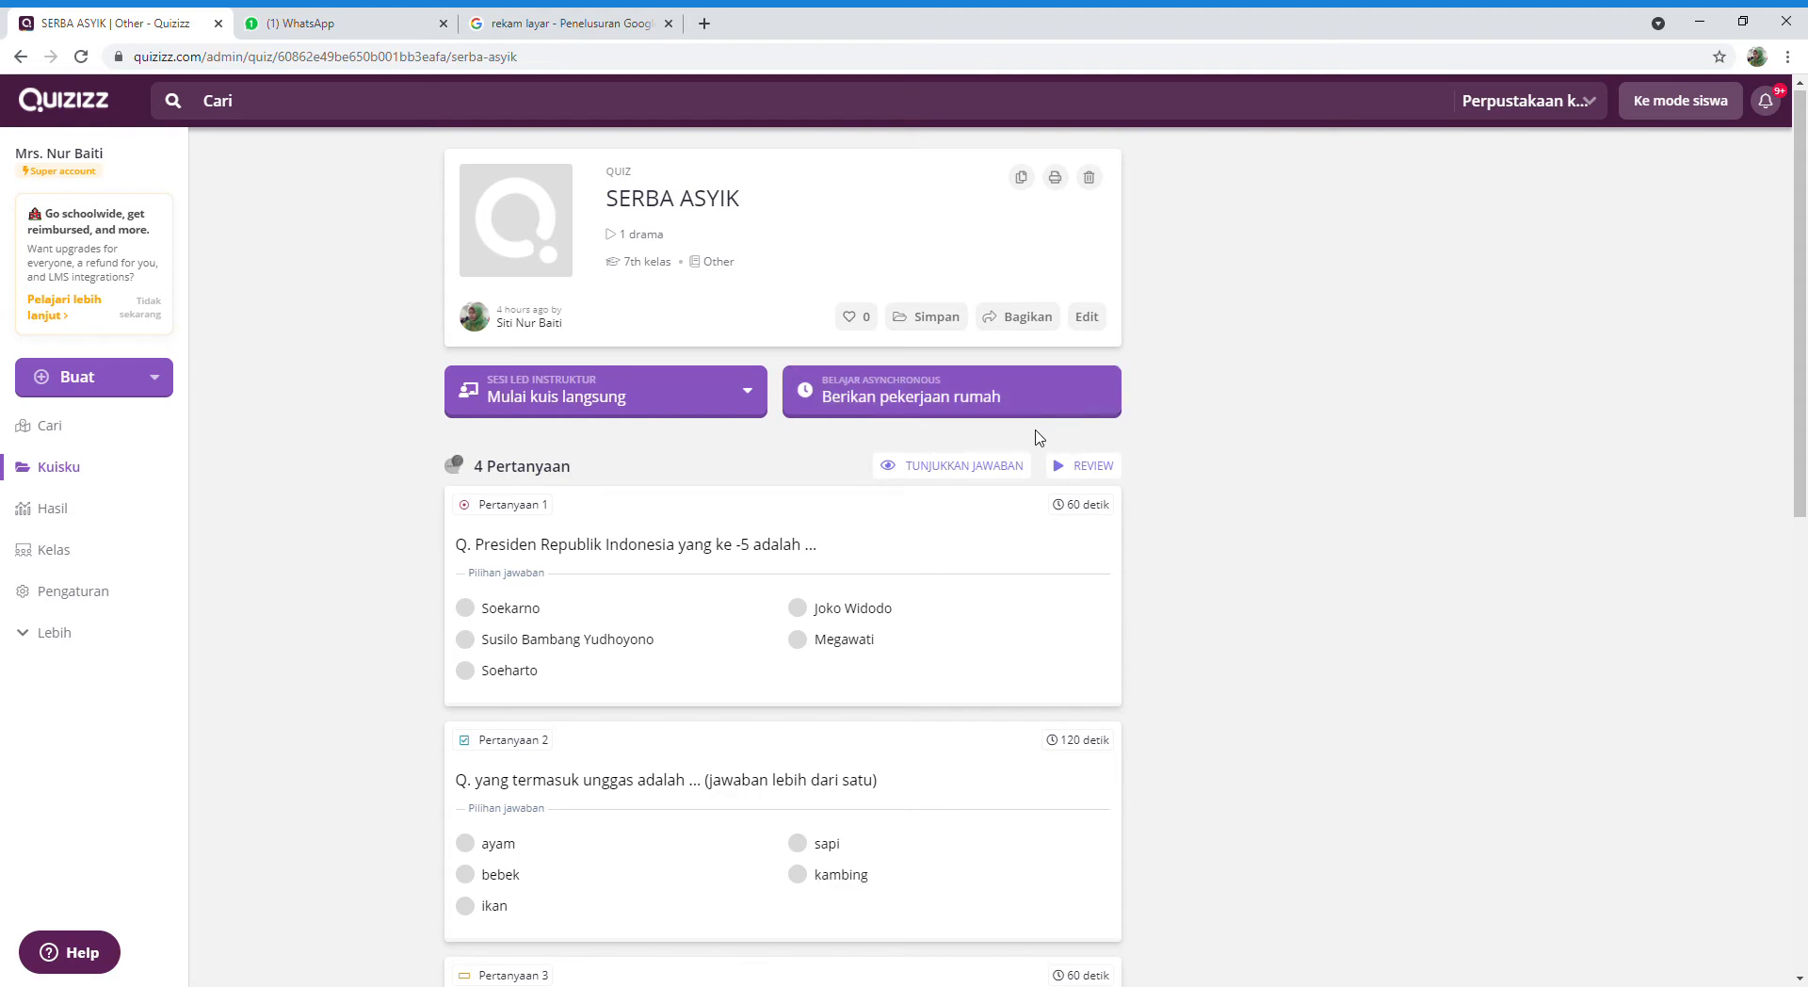
left_click(537, 400)
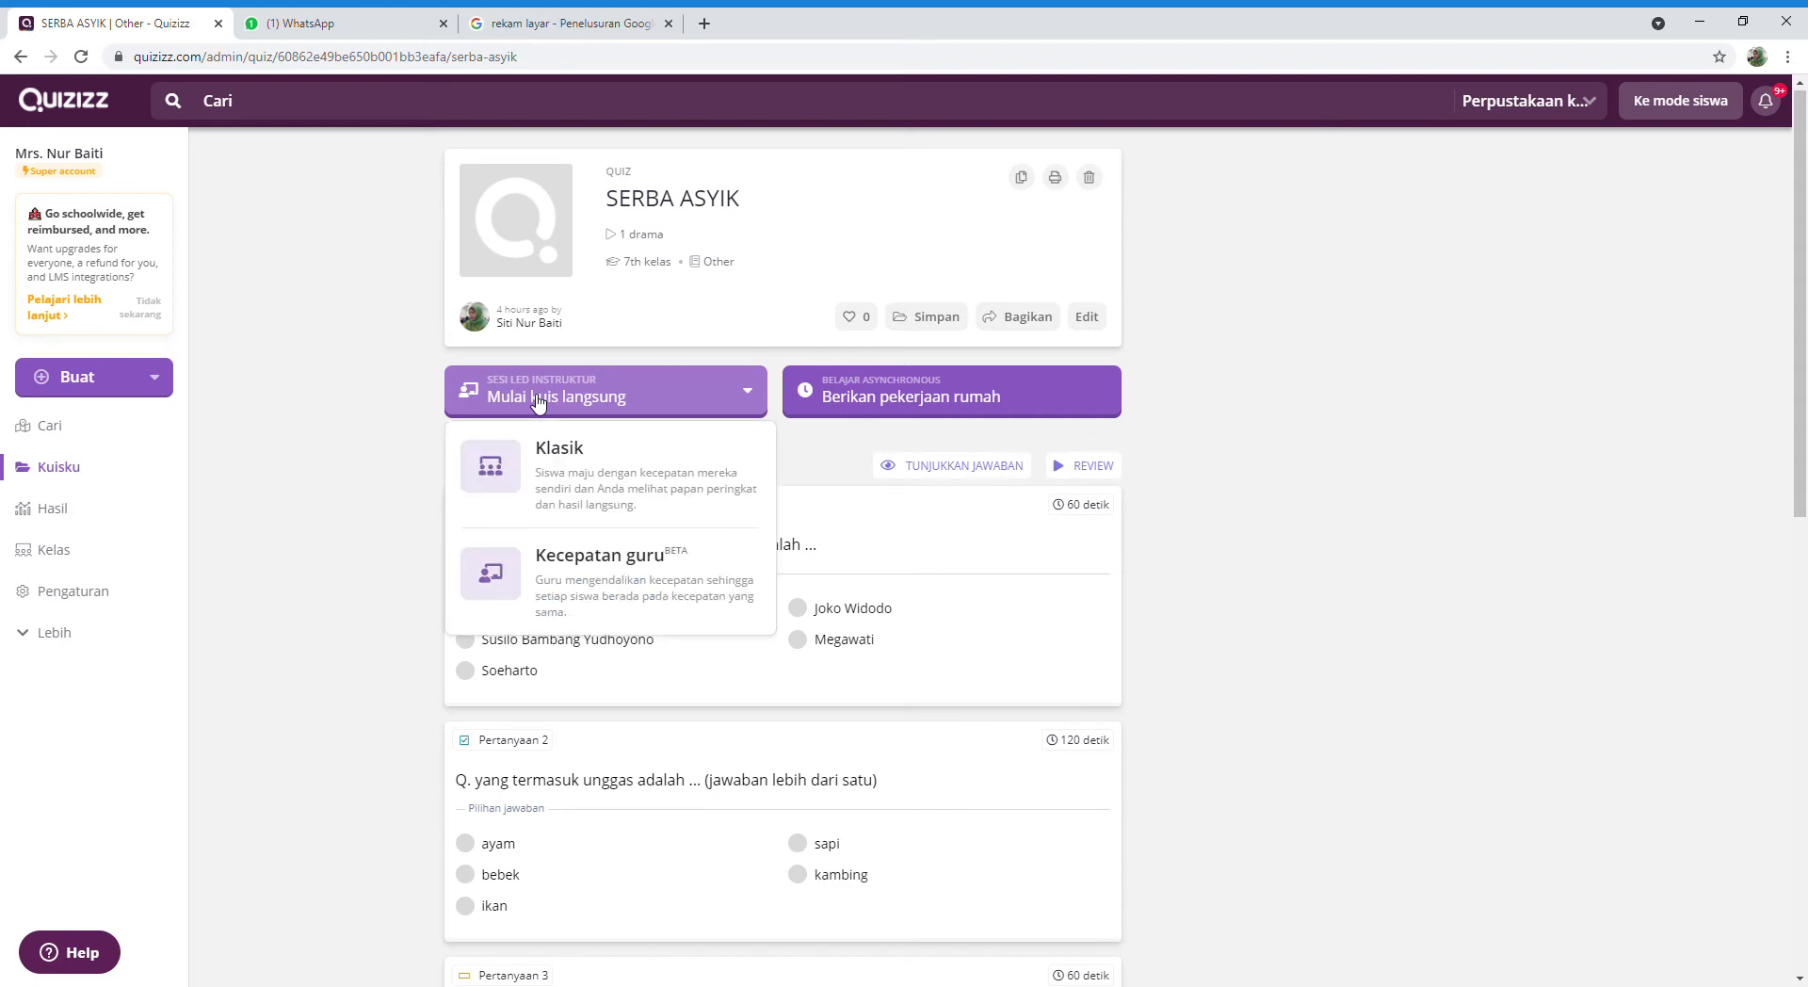
left_click(562, 471)
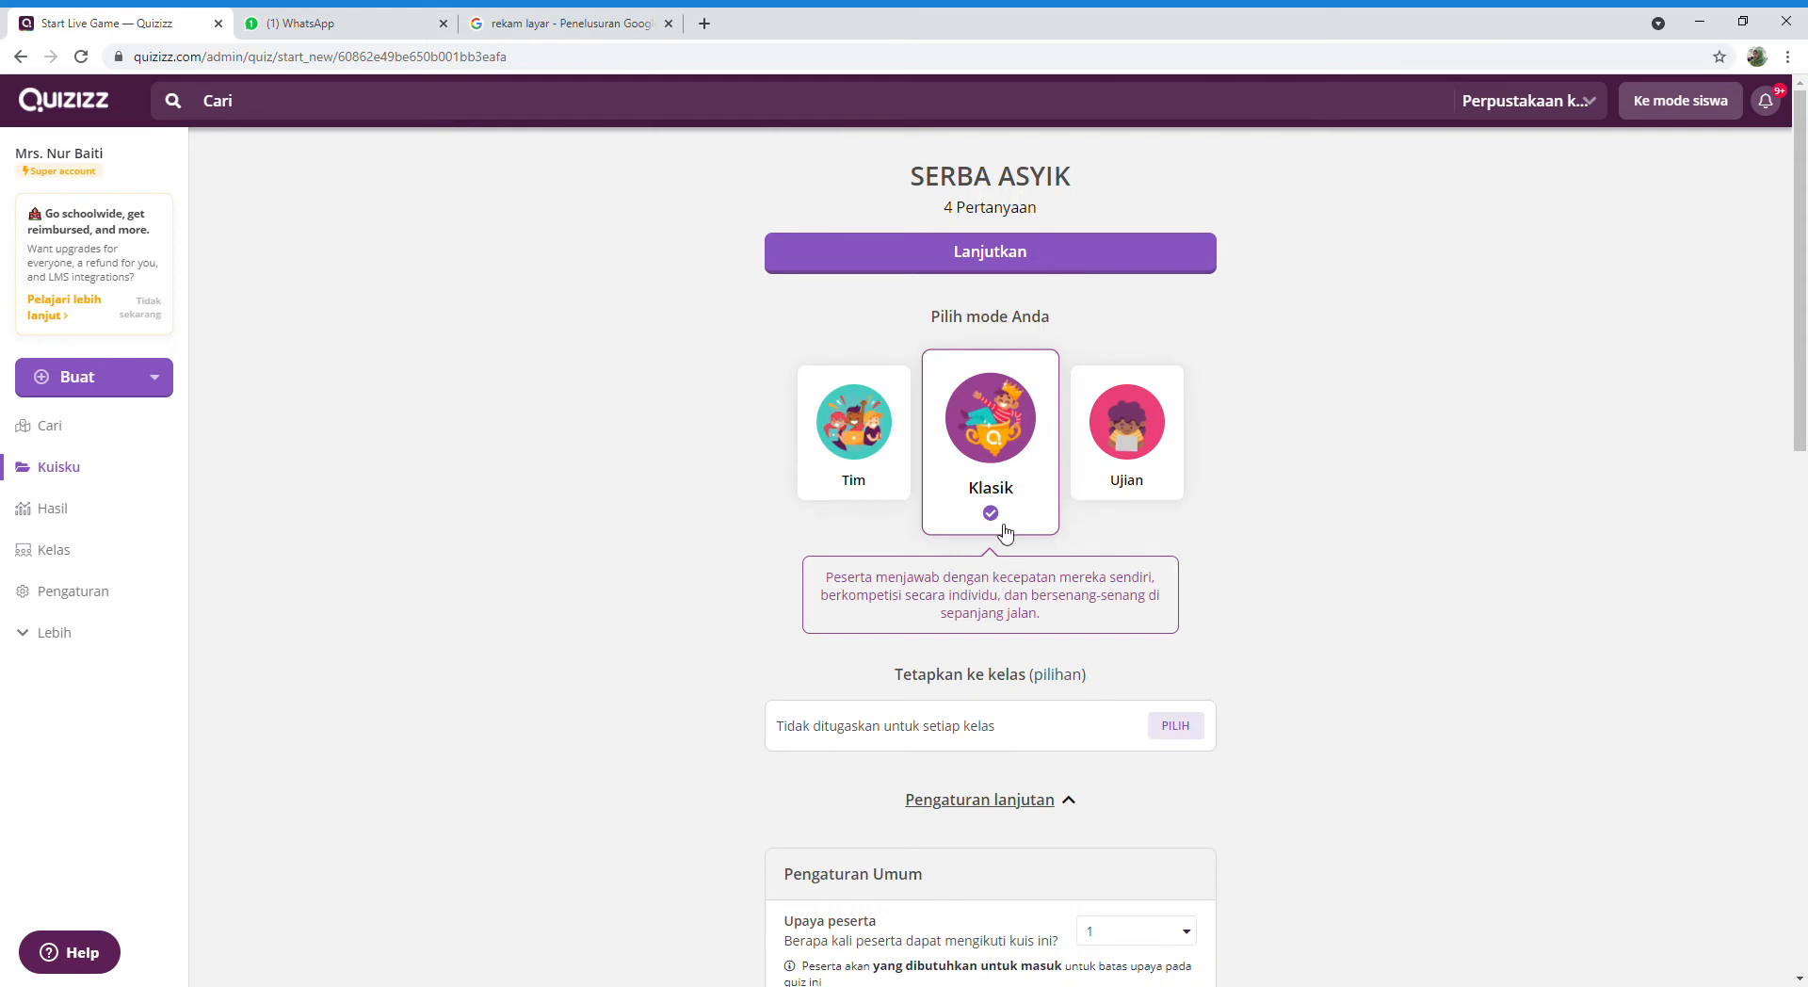
scroll(1006, 532, "down", 2)
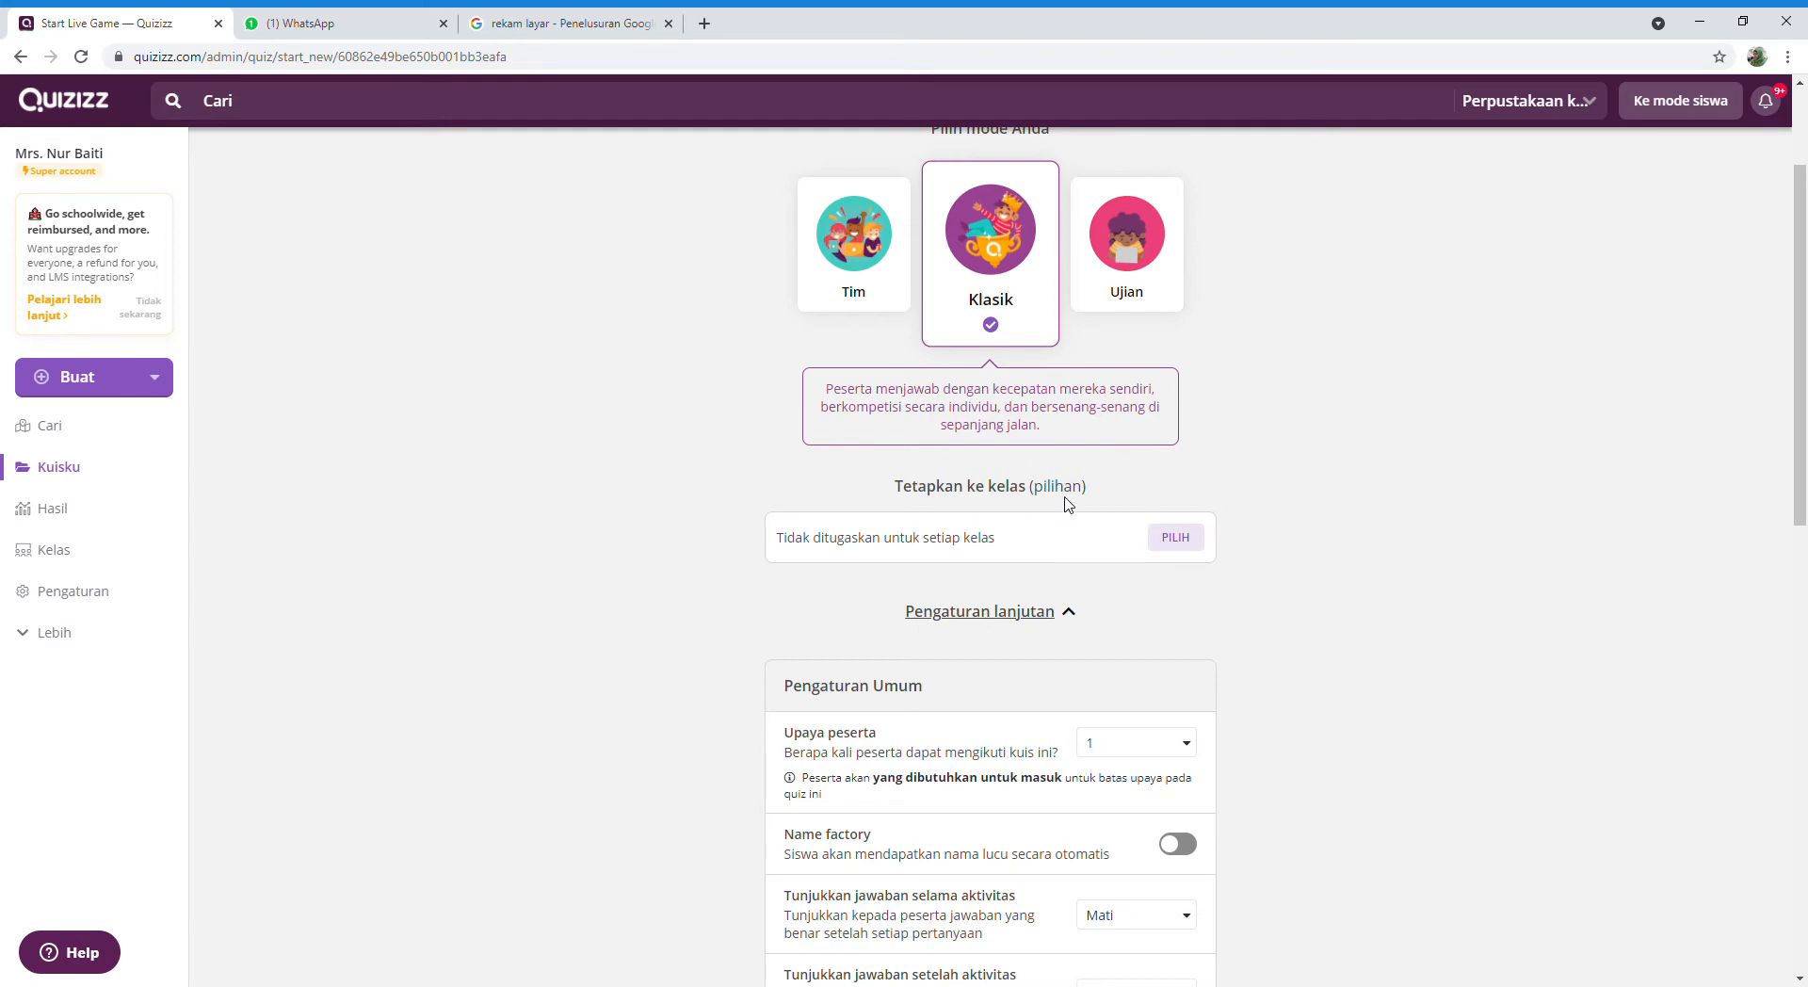
left_click(1168, 540)
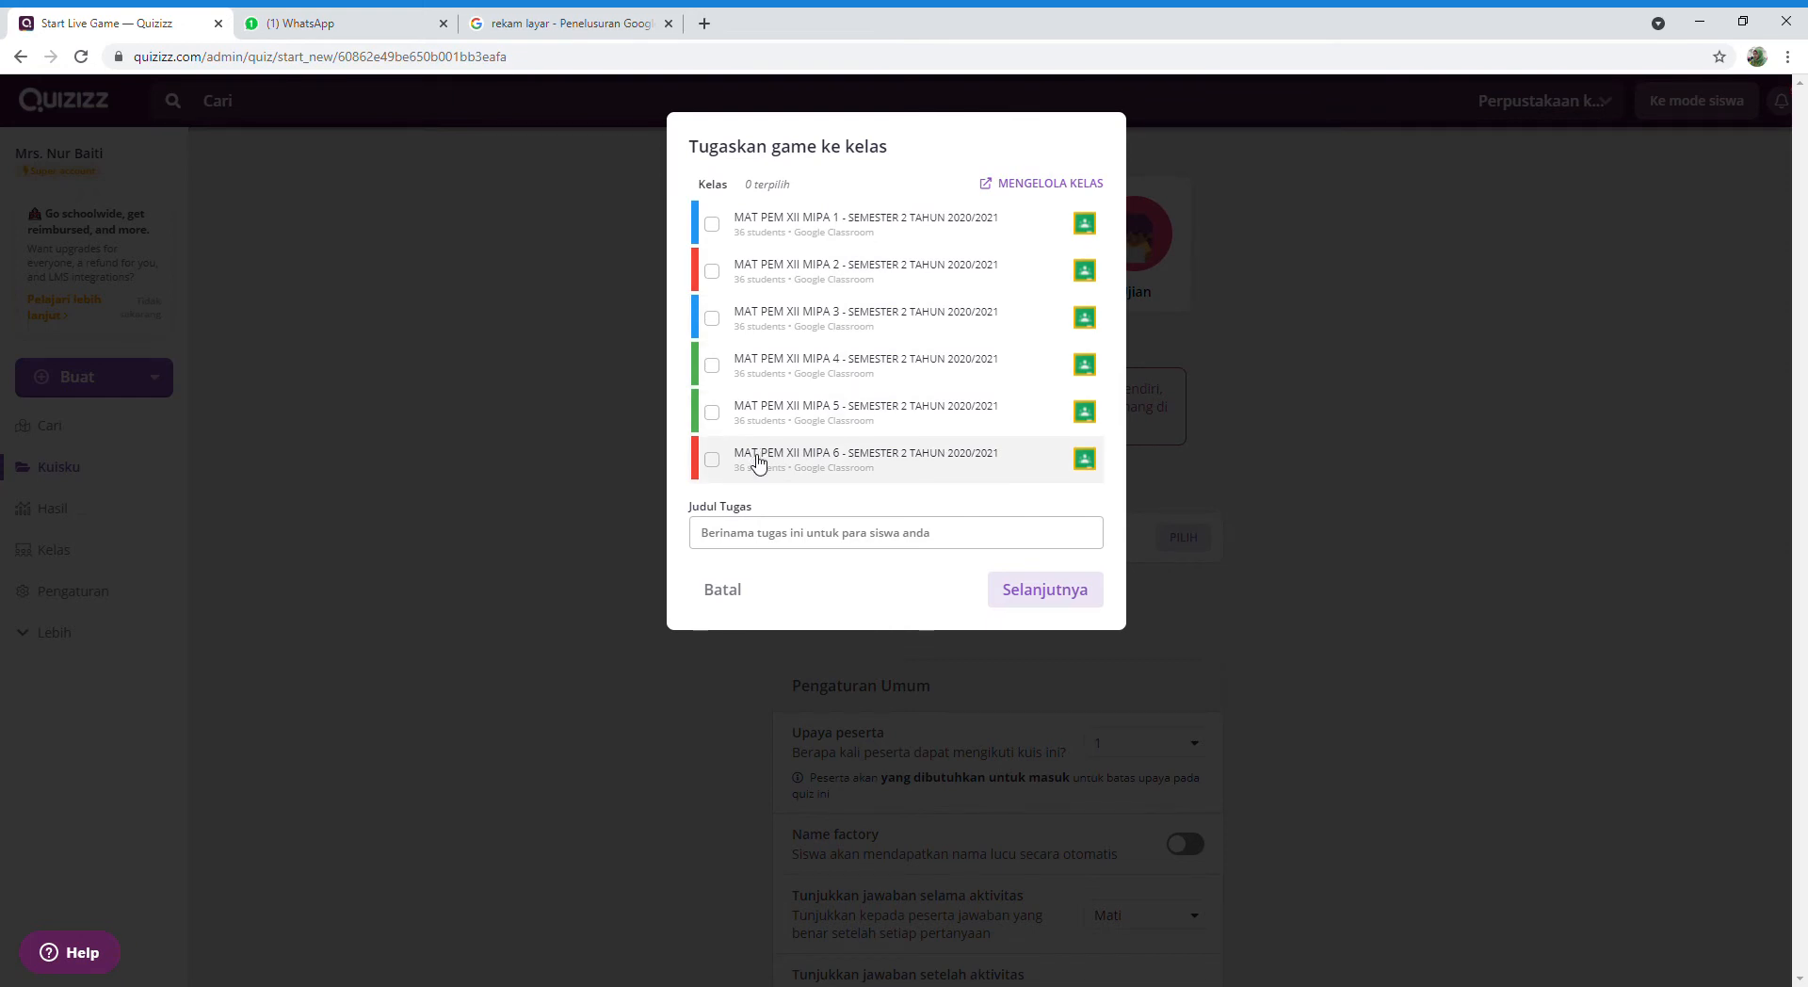
left_click(713, 228)
left_click(713, 273)
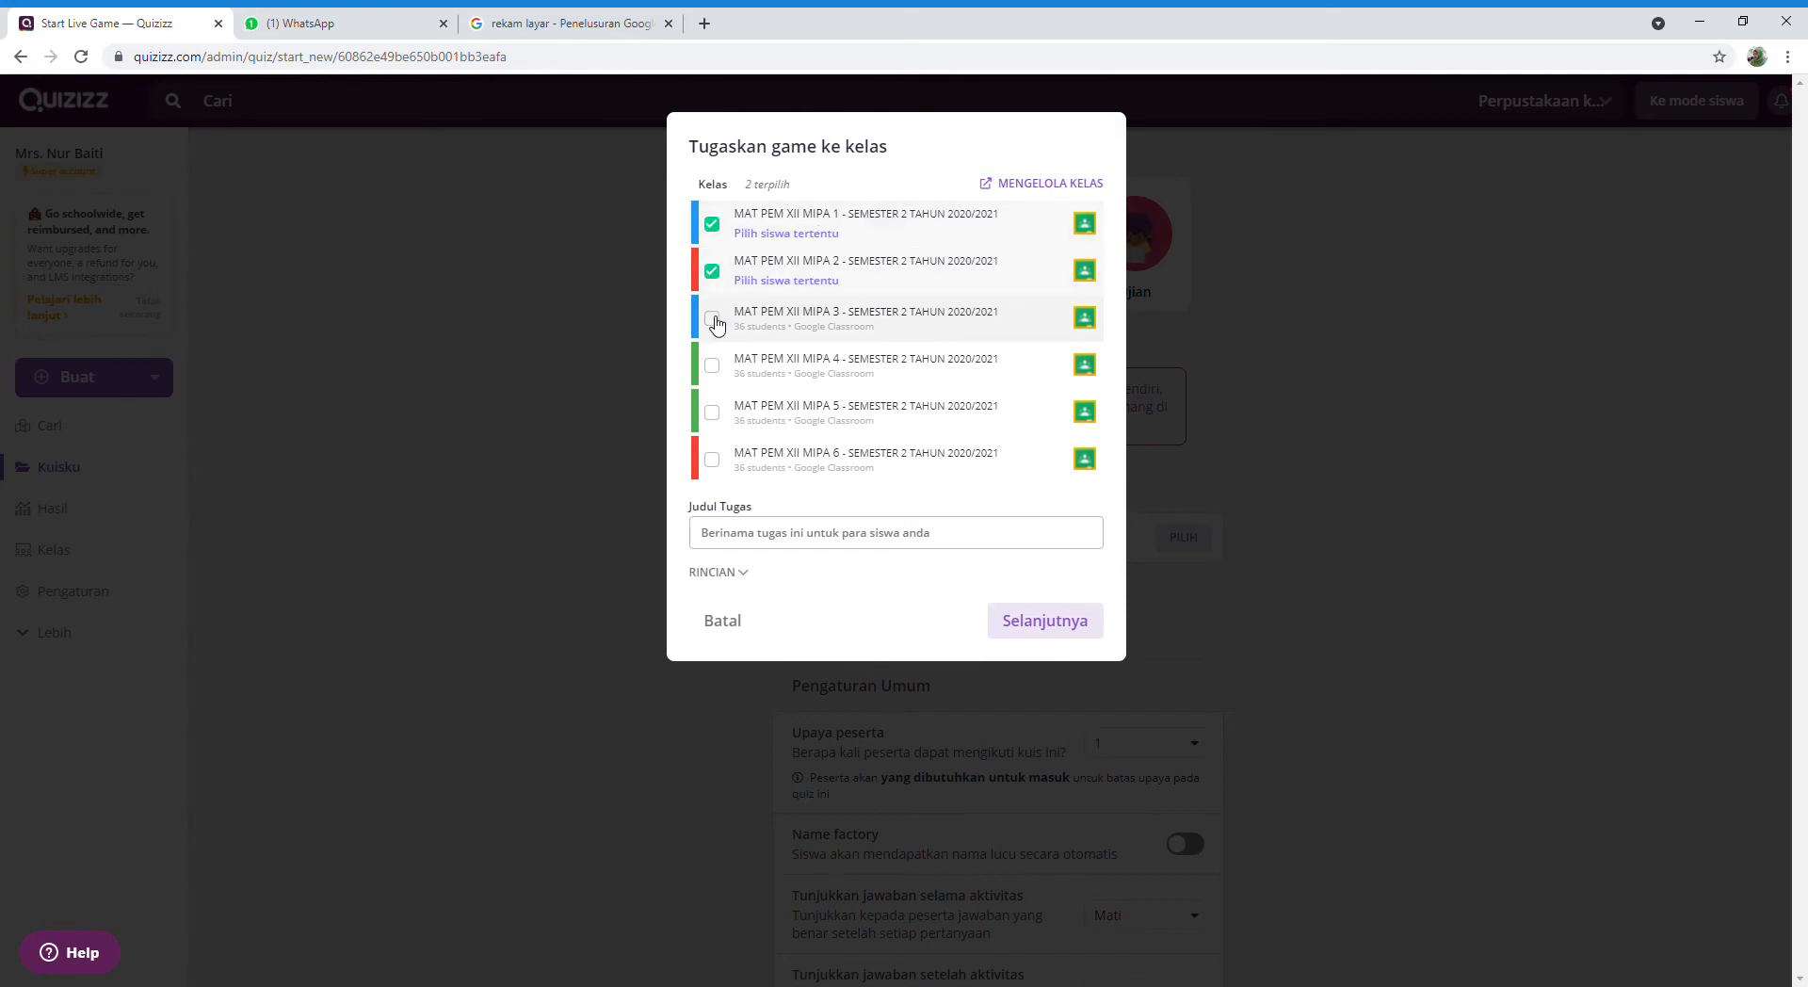
left_click(713, 319)
left_click(713, 365)
left_click(716, 429)
left_click(711, 459)
left_click(711, 414)
left_click(713, 460)
left_click(713, 365)
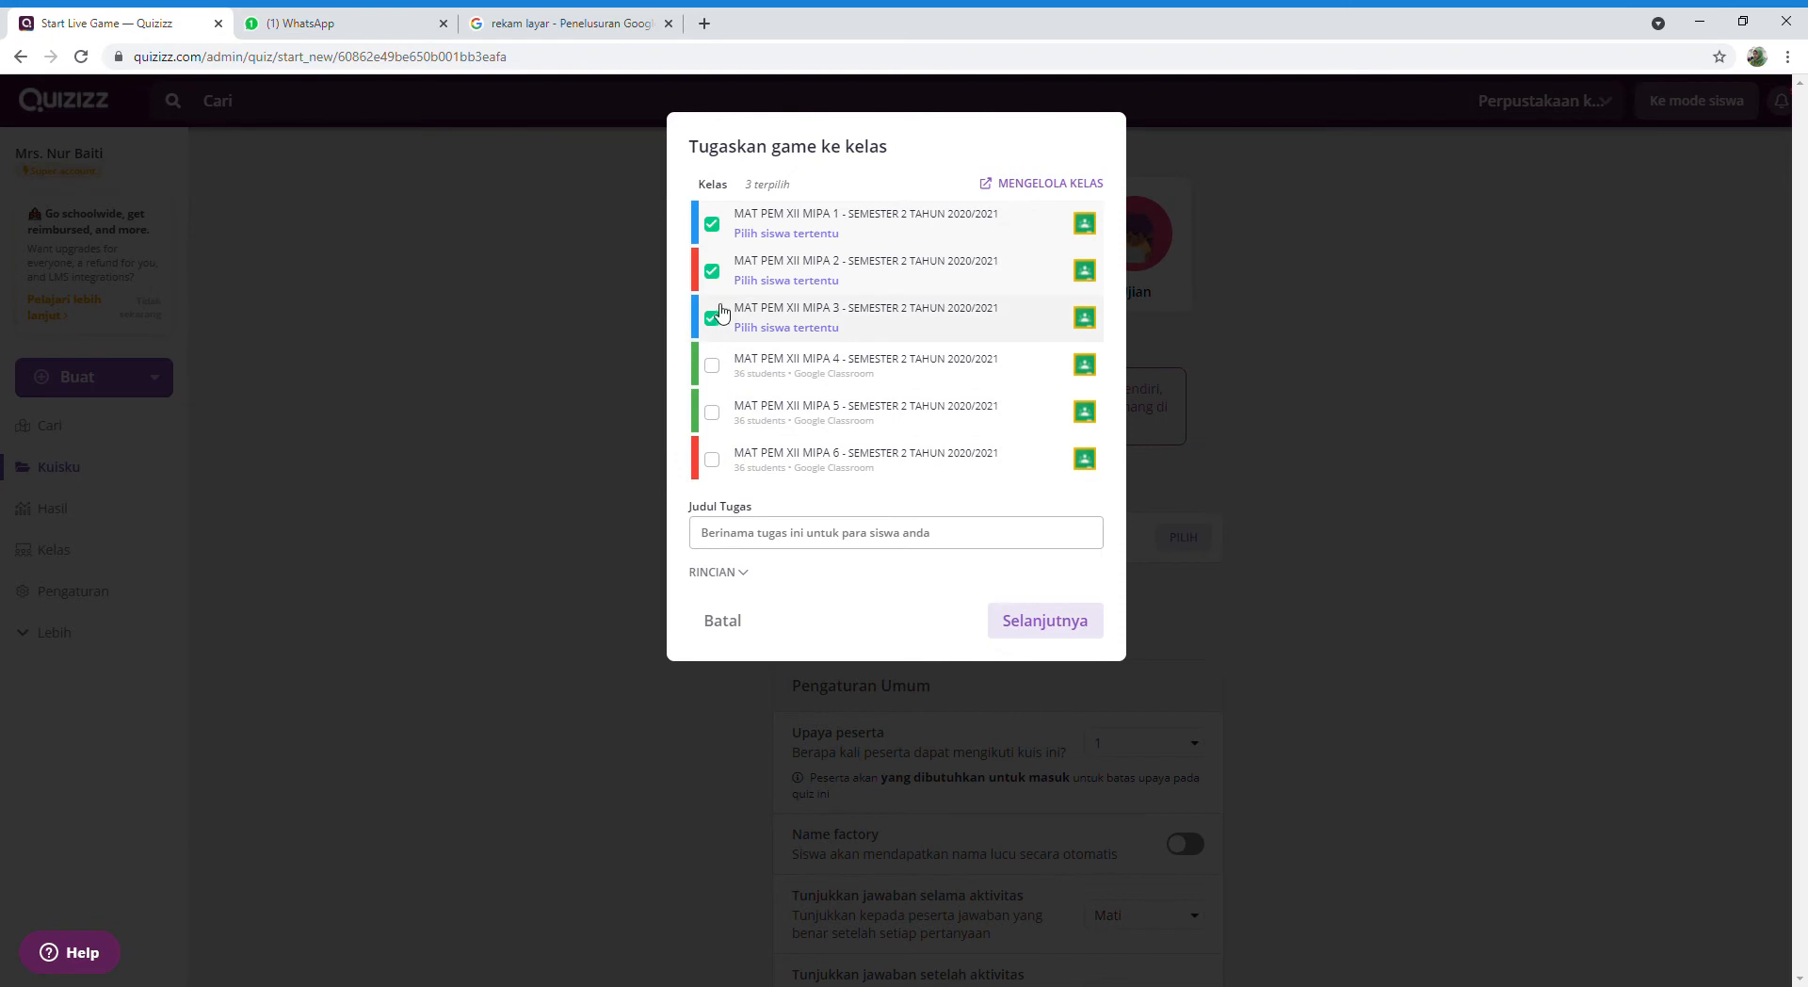
left_click(713, 319)
left_click(713, 273)
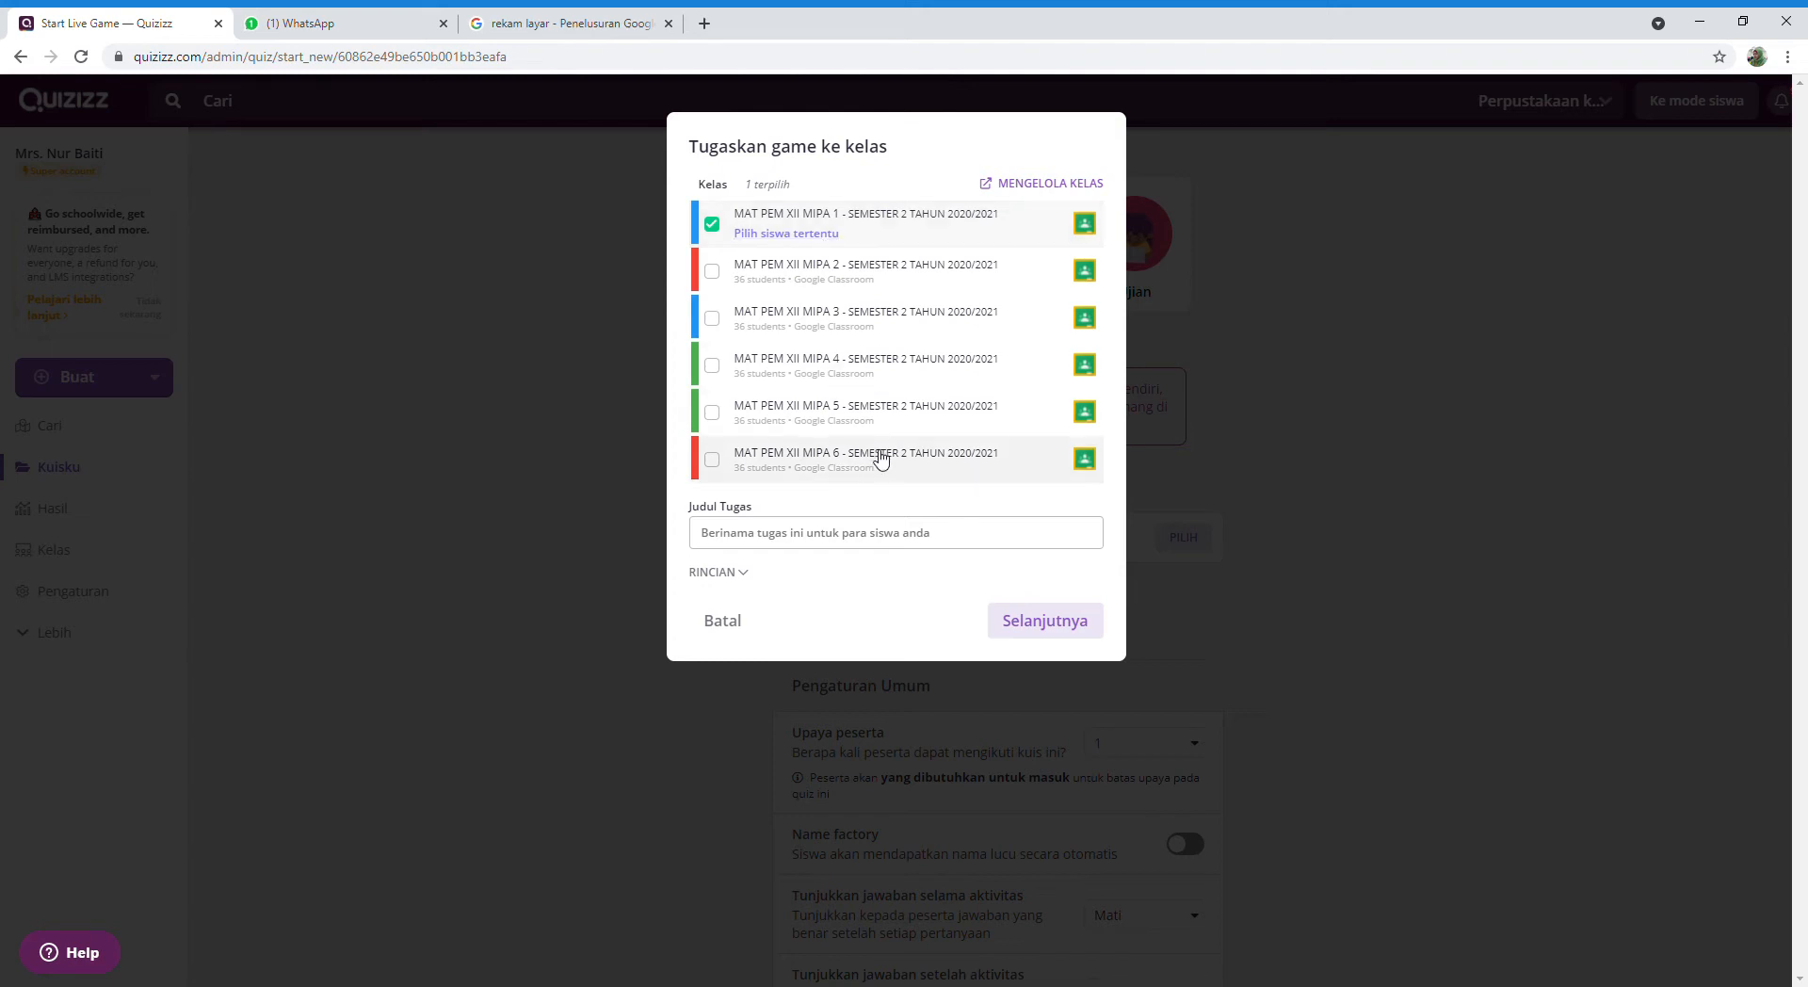
left_click(713, 225)
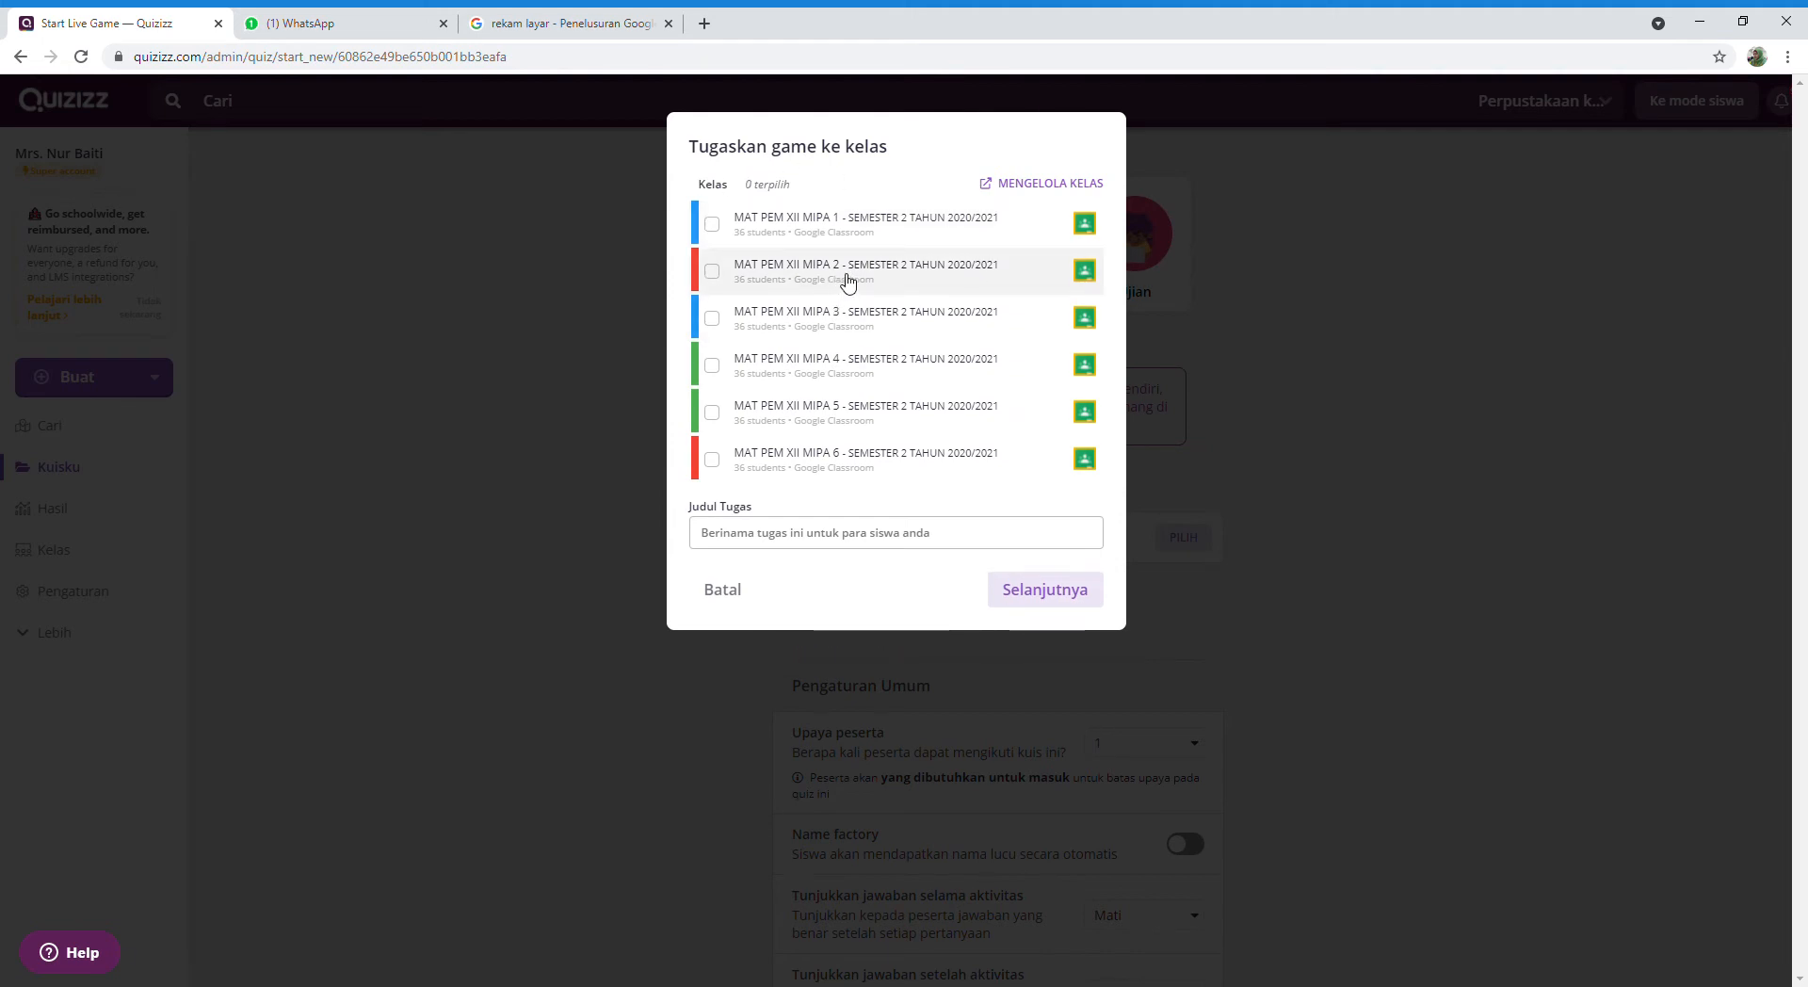
left_click(722, 593)
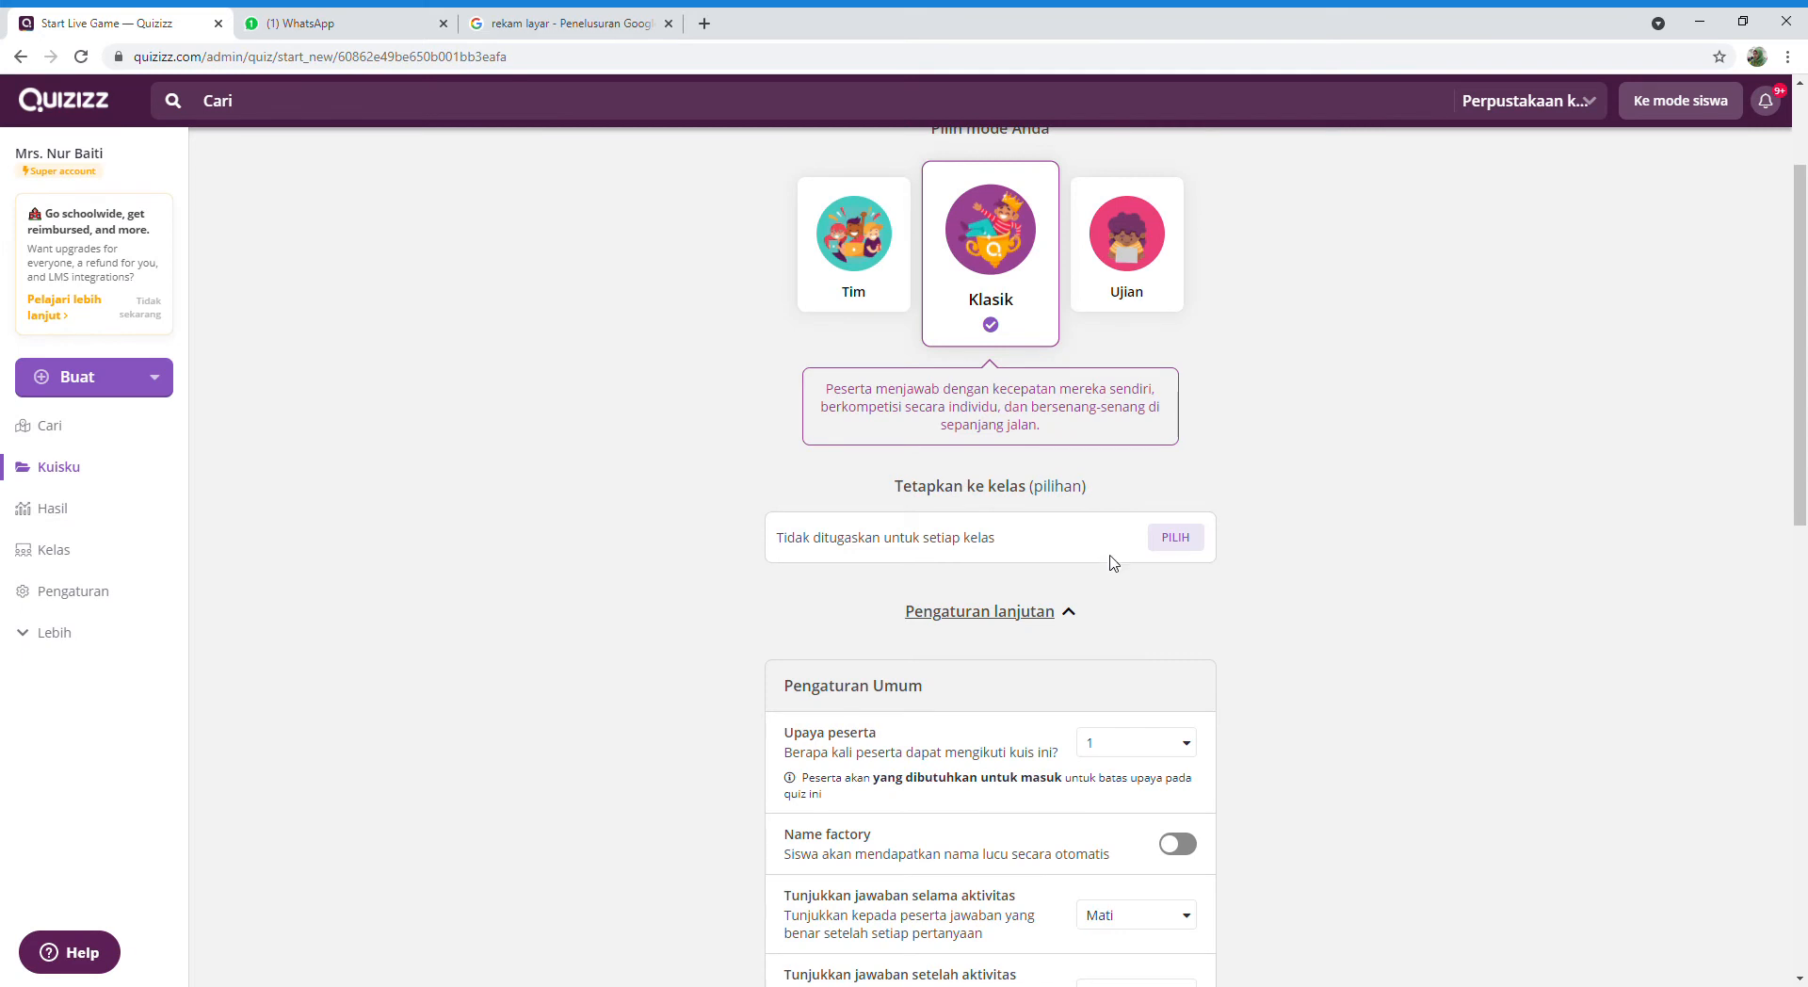
- Try a participant attempt limit (Upaya peserta) of 2 and set it back to 1
scroll(1292, 679, "down", 3)
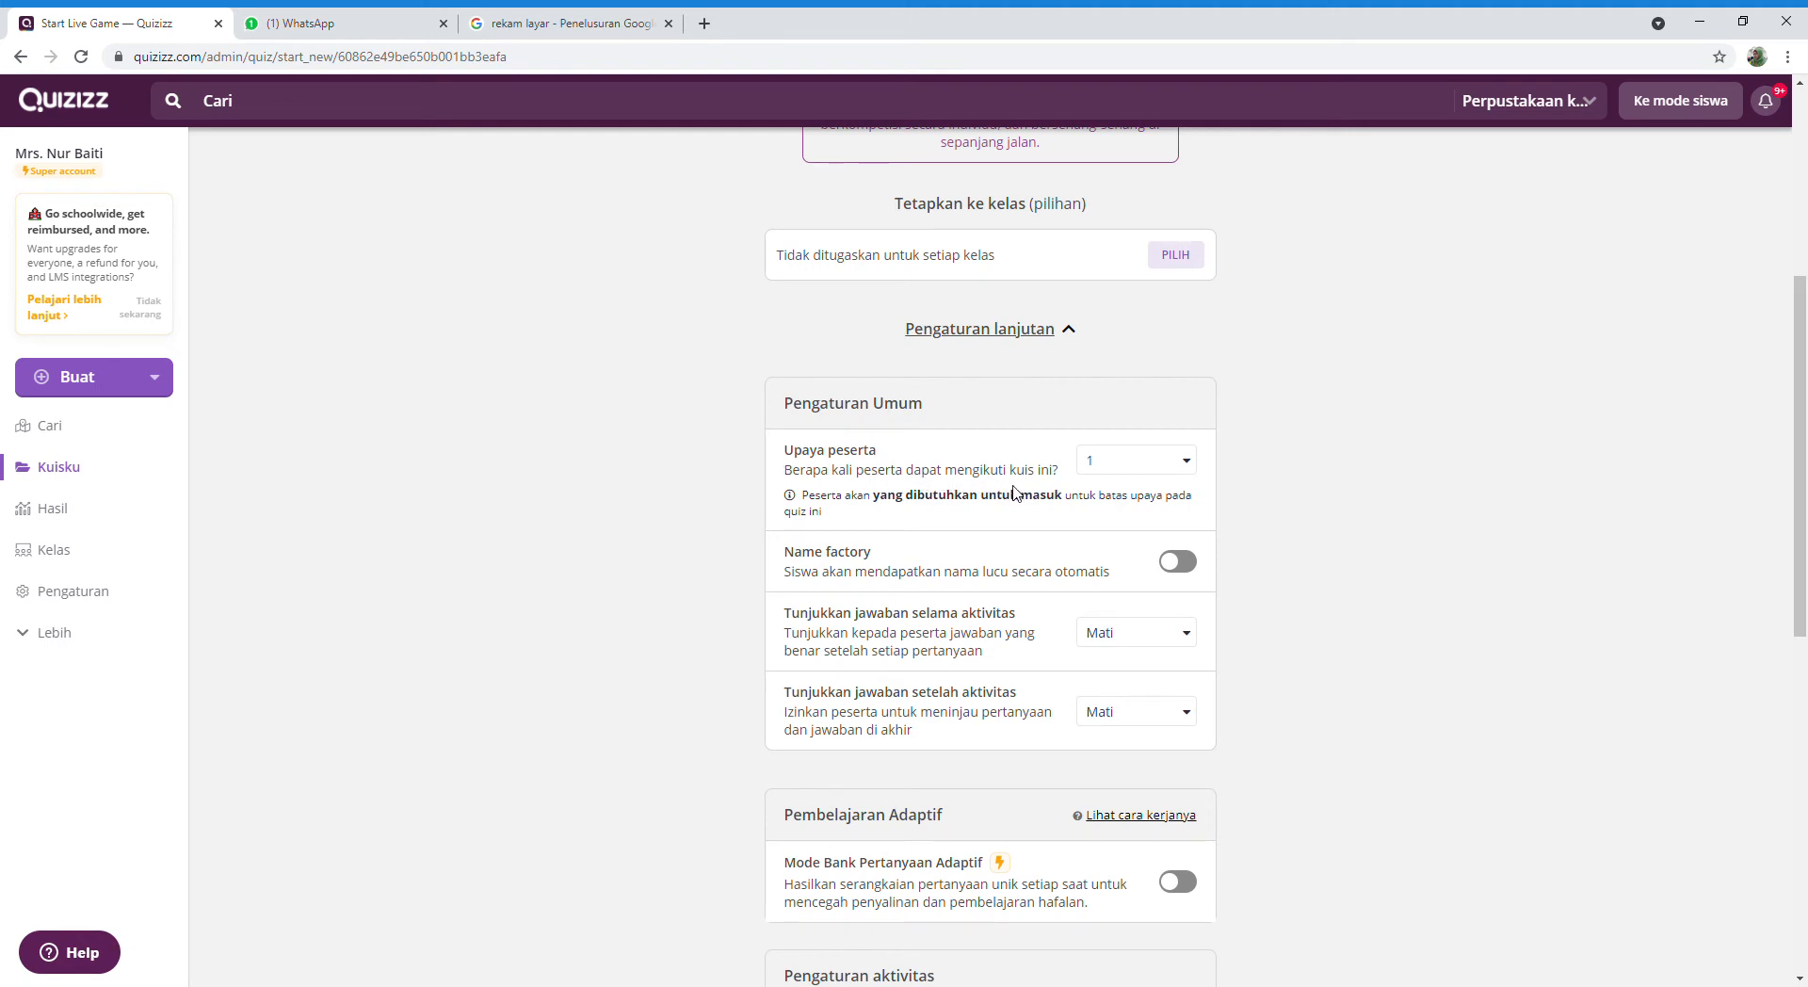
left_click(1188, 471)
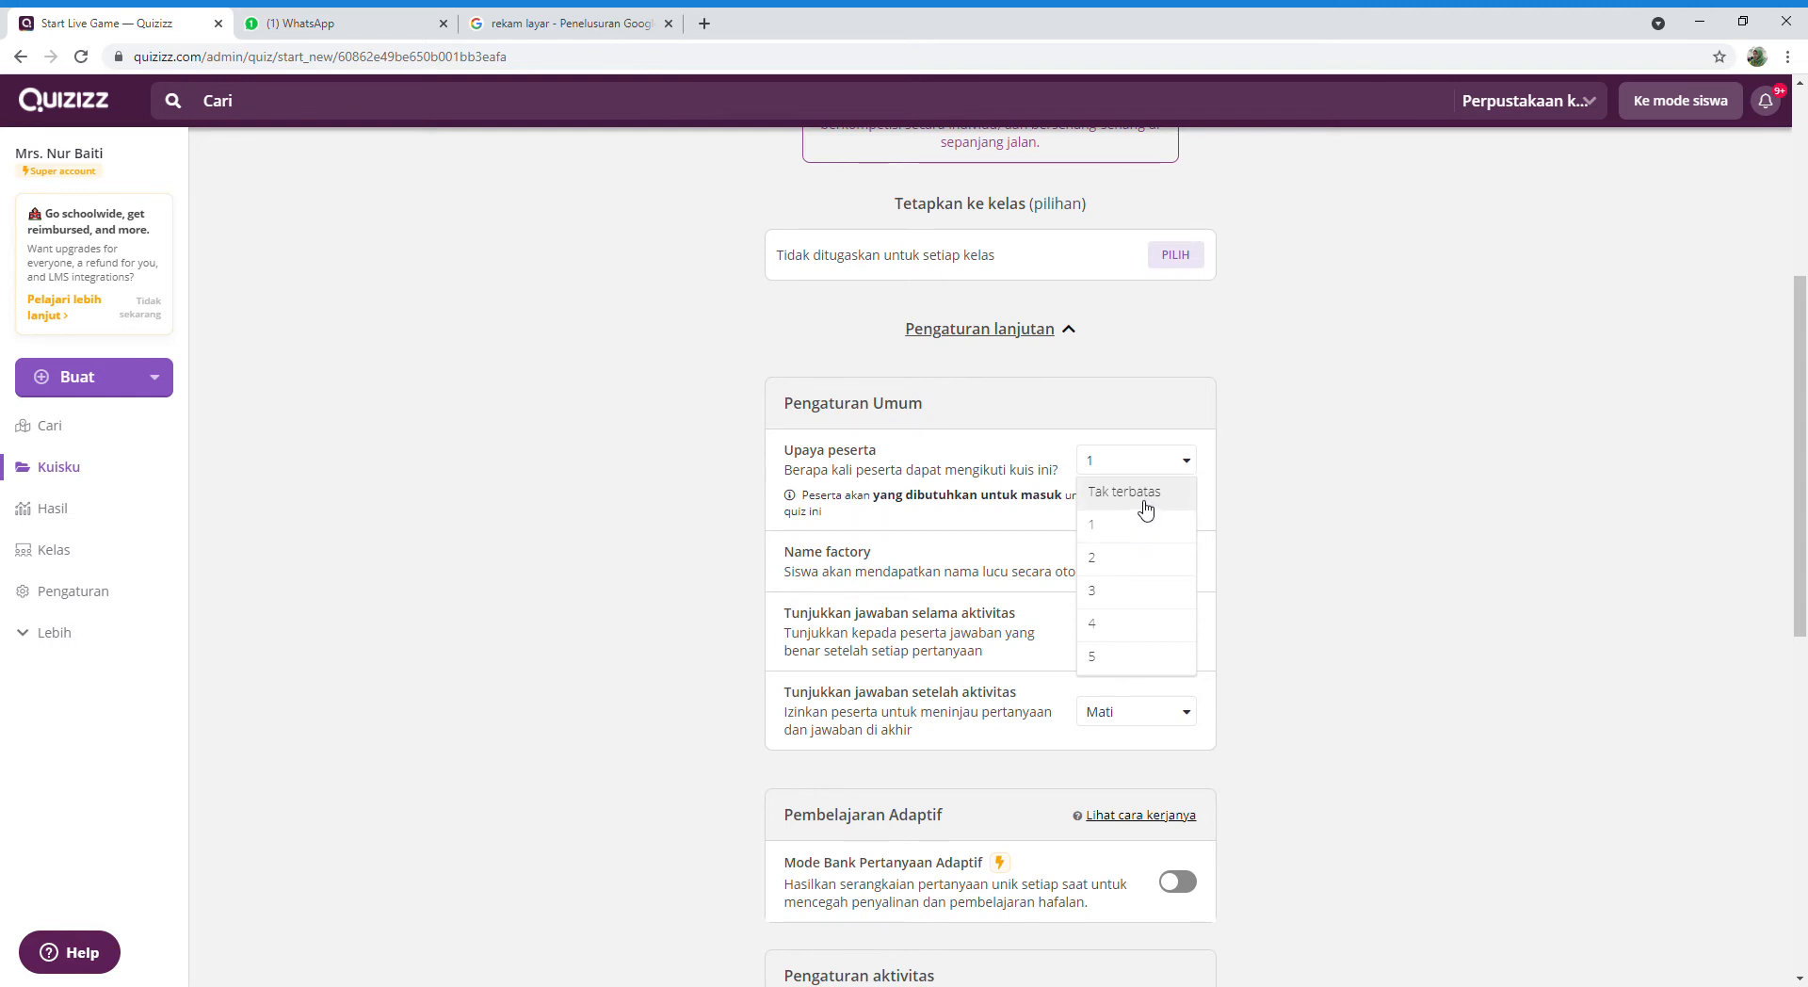
left_click(1097, 527)
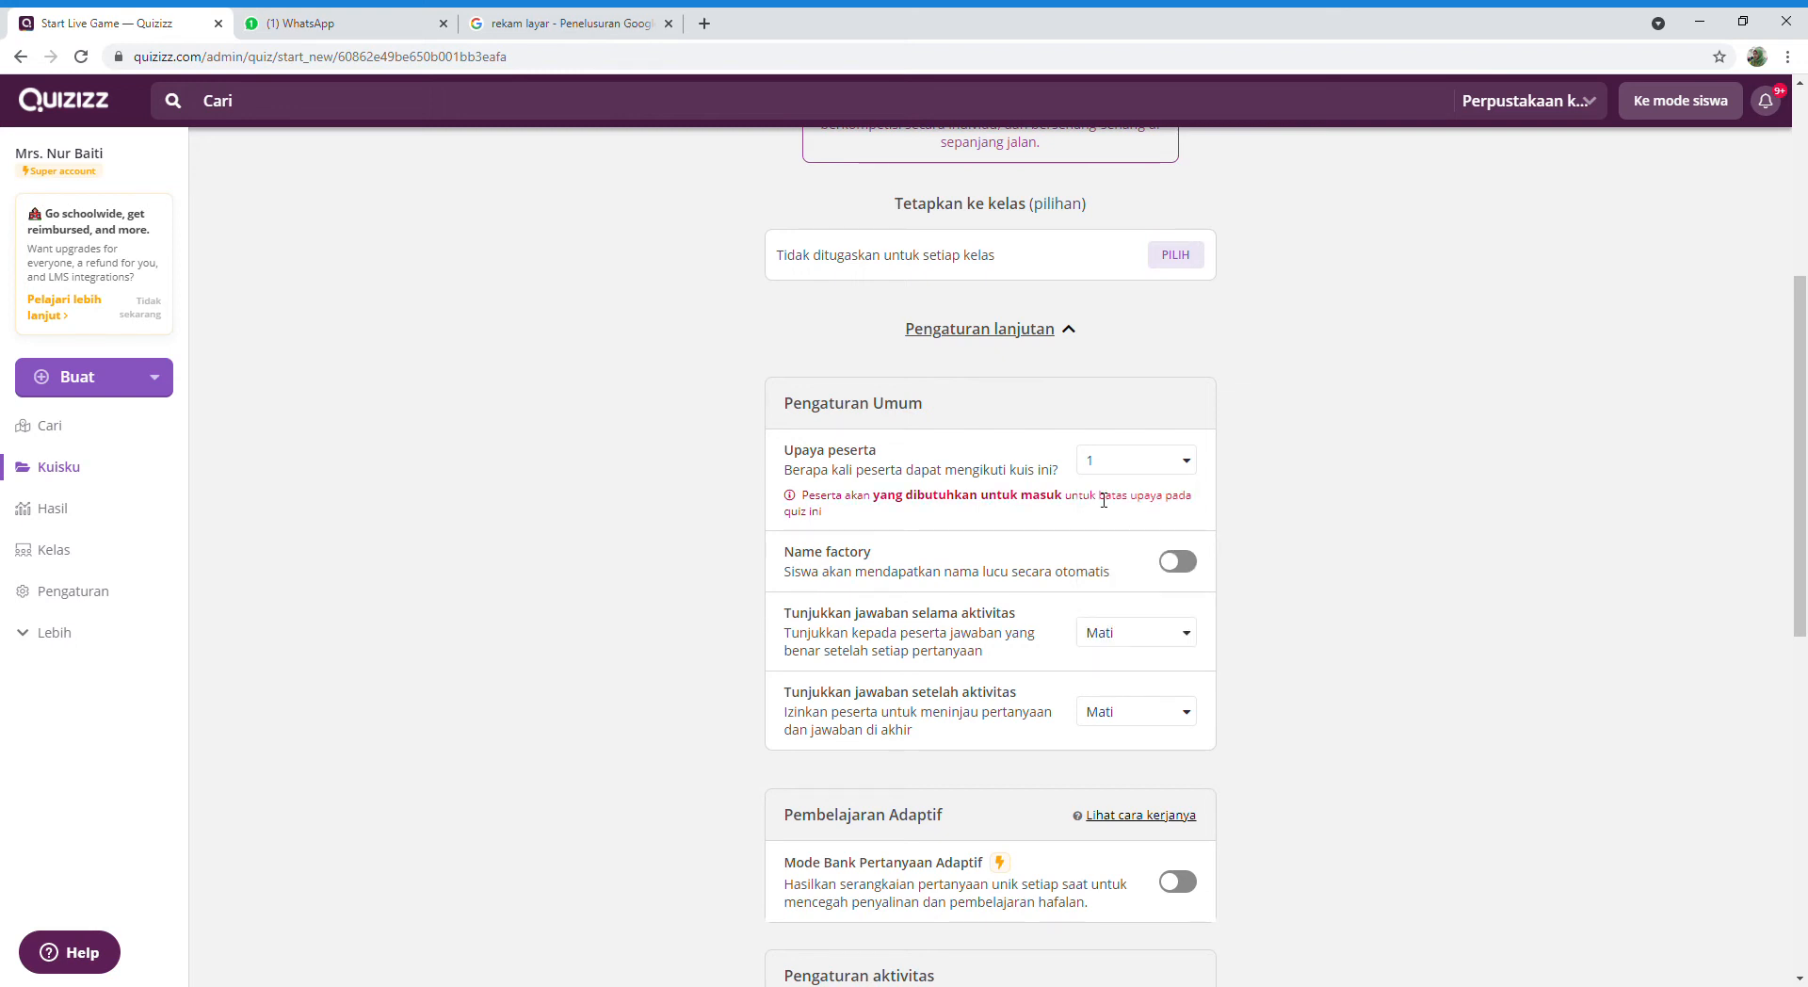
left_click(1194, 471)
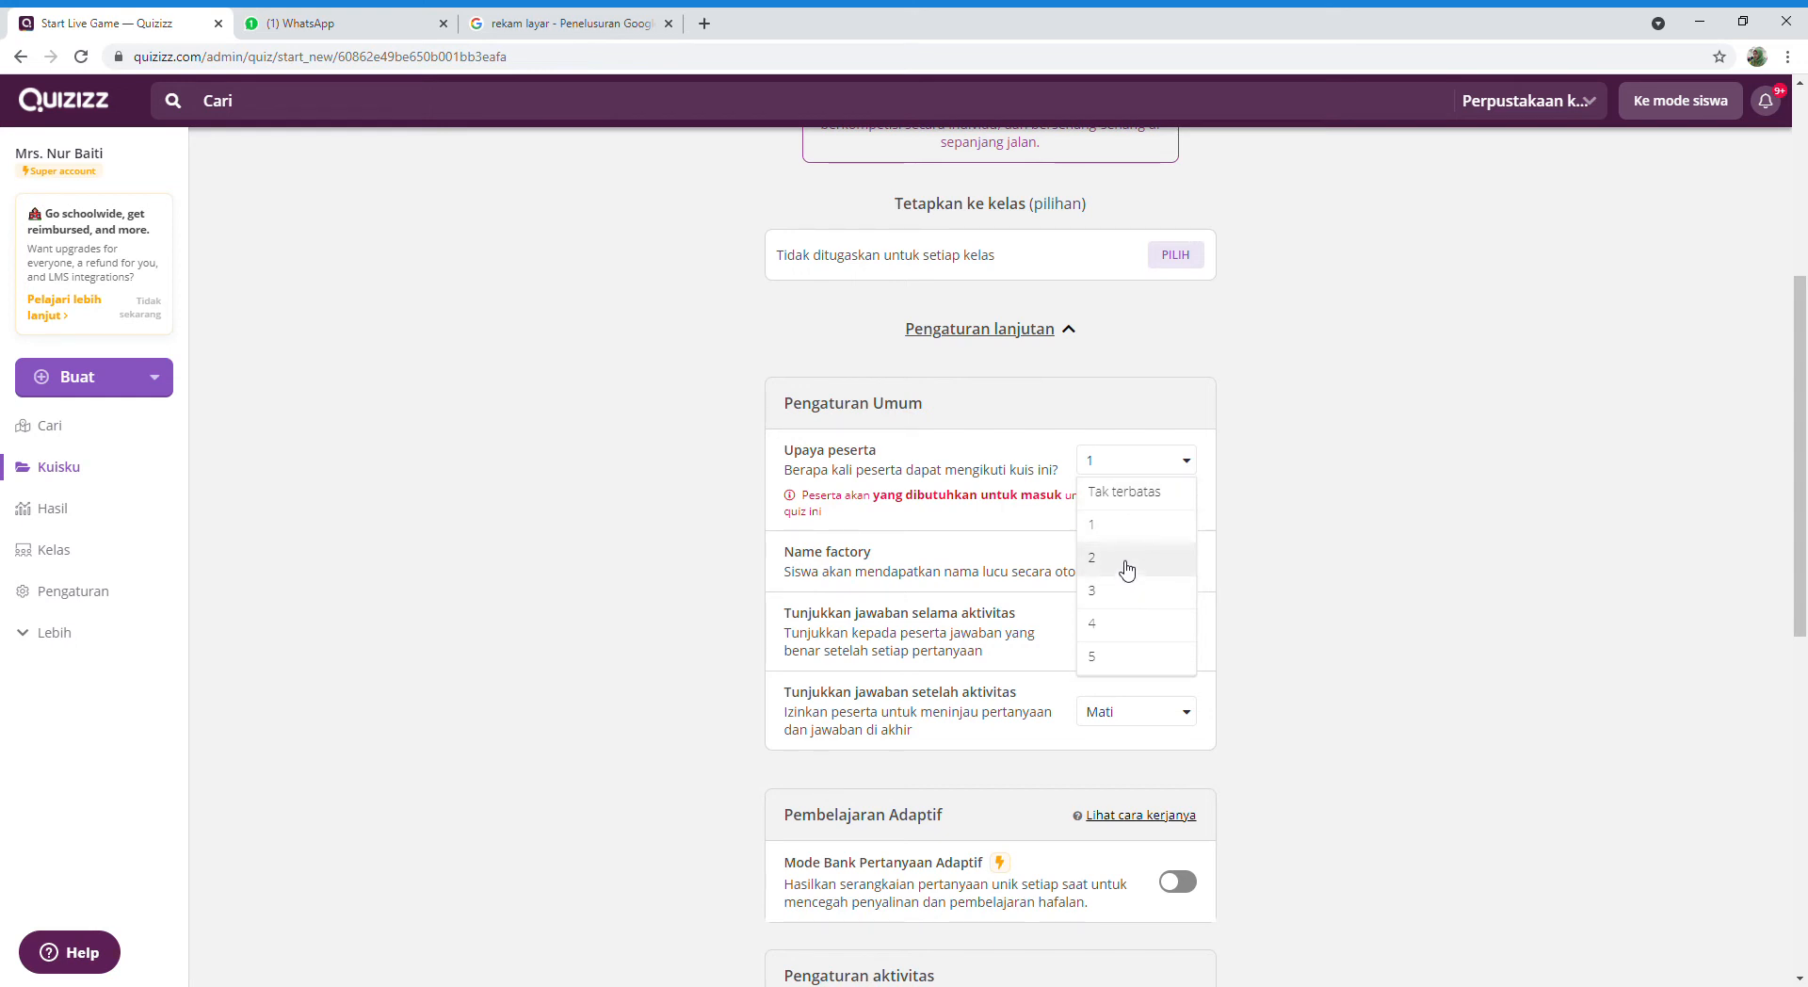
left_click(1127, 566)
left_click(1159, 468)
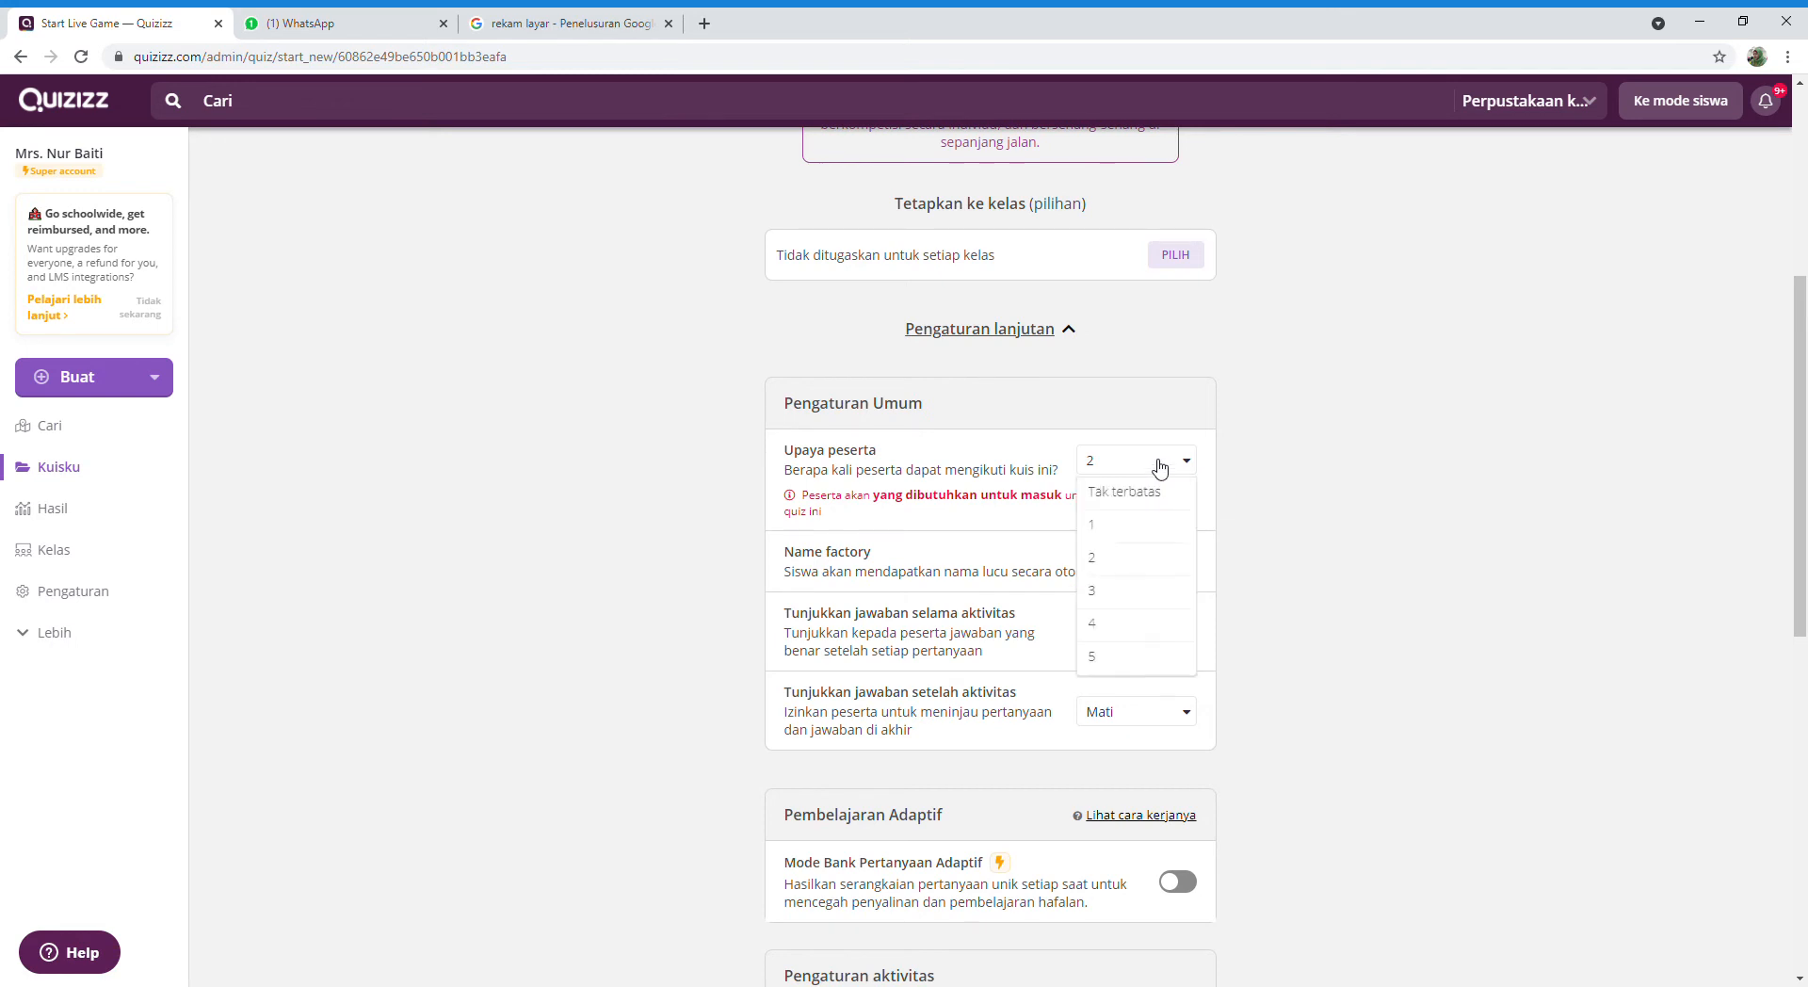
left_click(1133, 539)
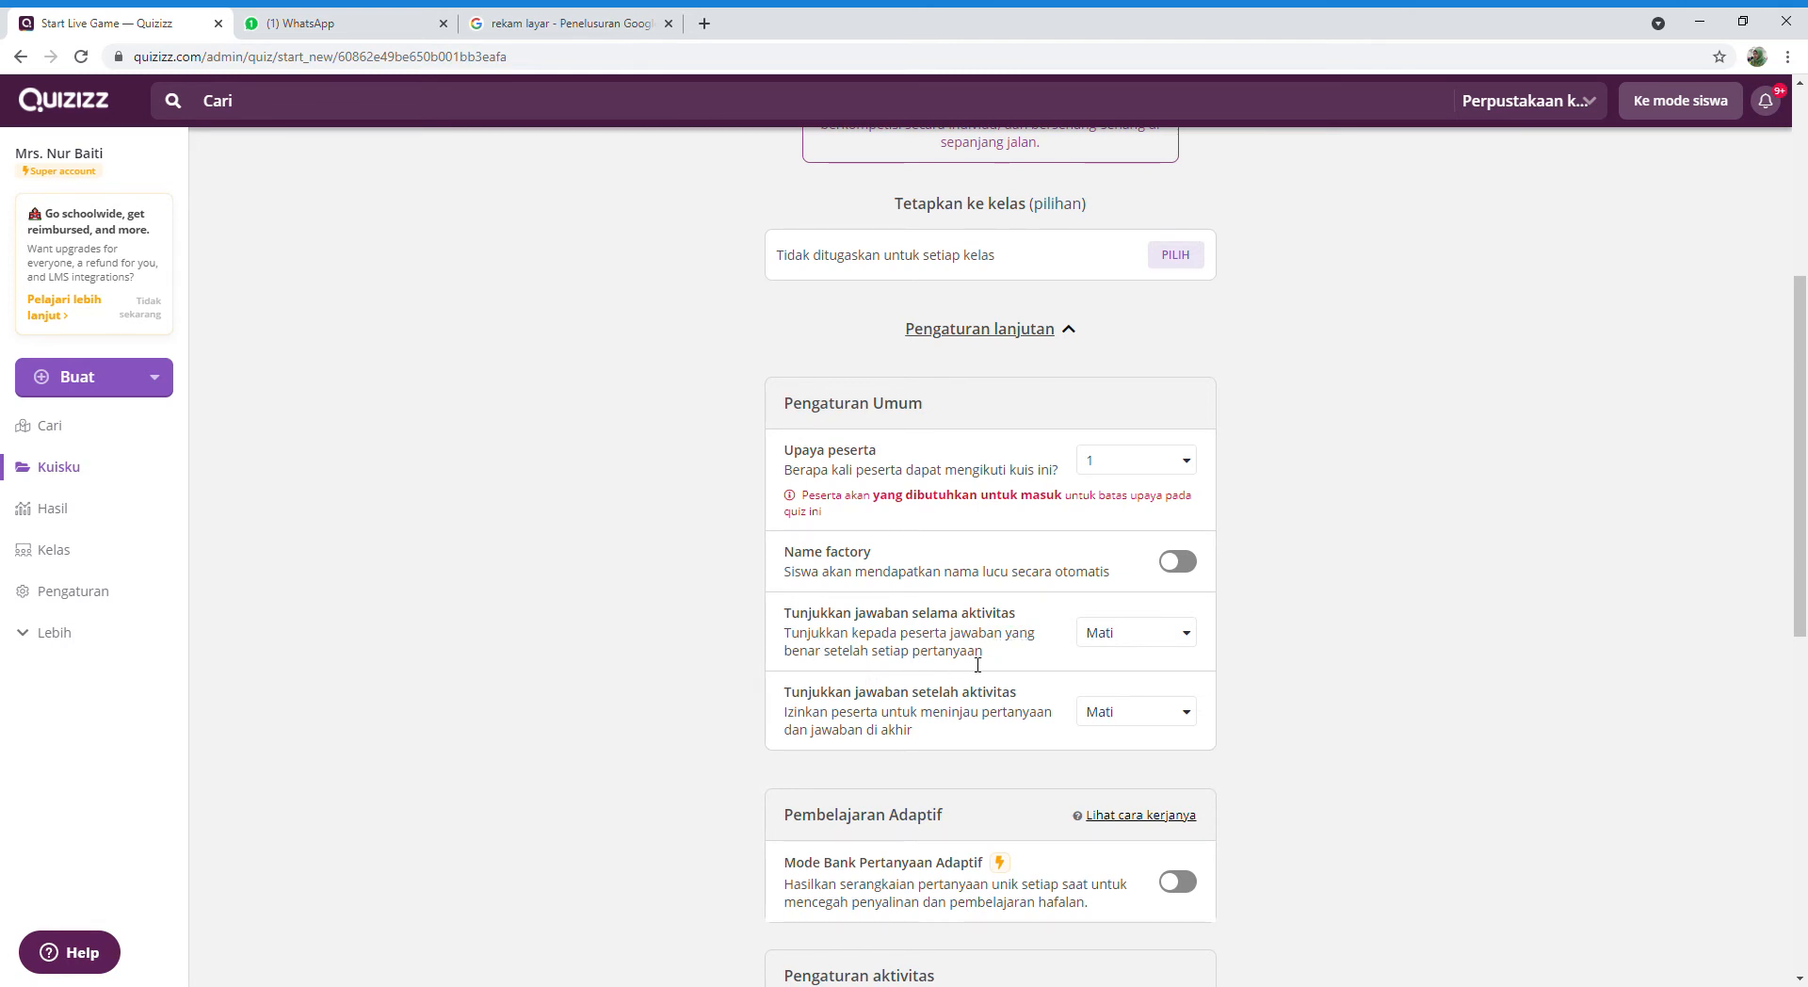
- Examine the available options for showing answers during and after the activity in the general settings
left_click(1189, 639)
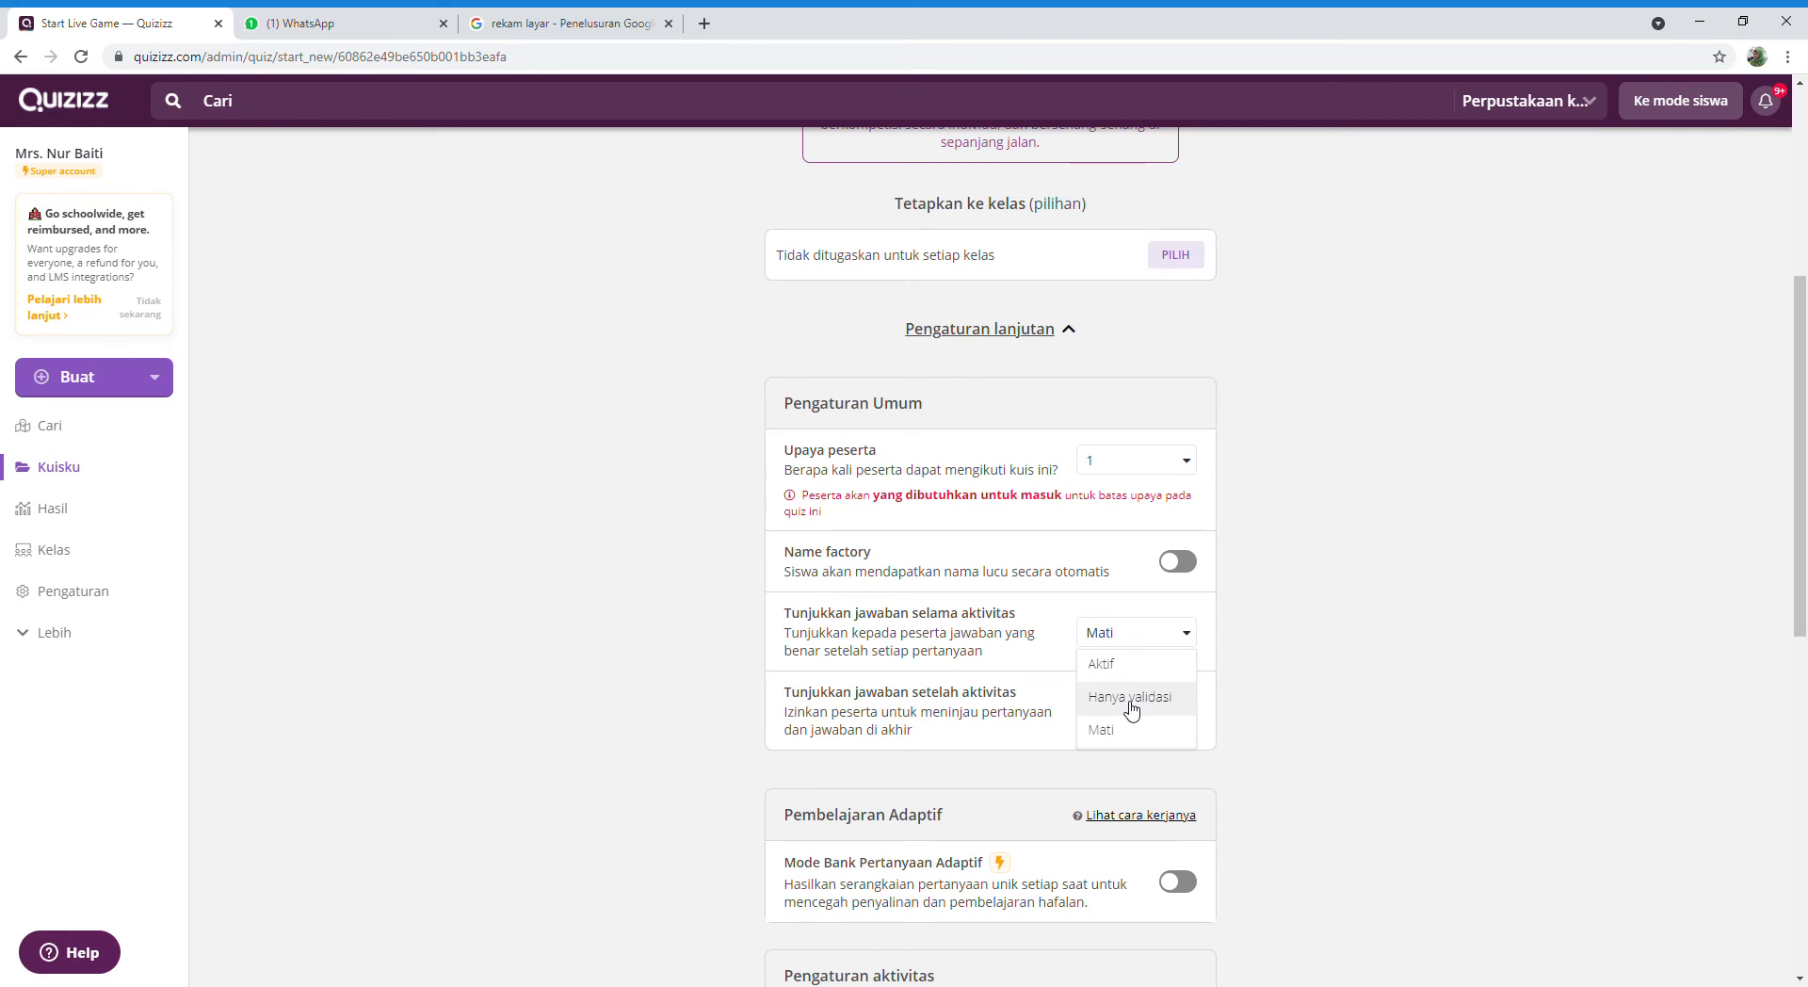
left_click(796, 722)
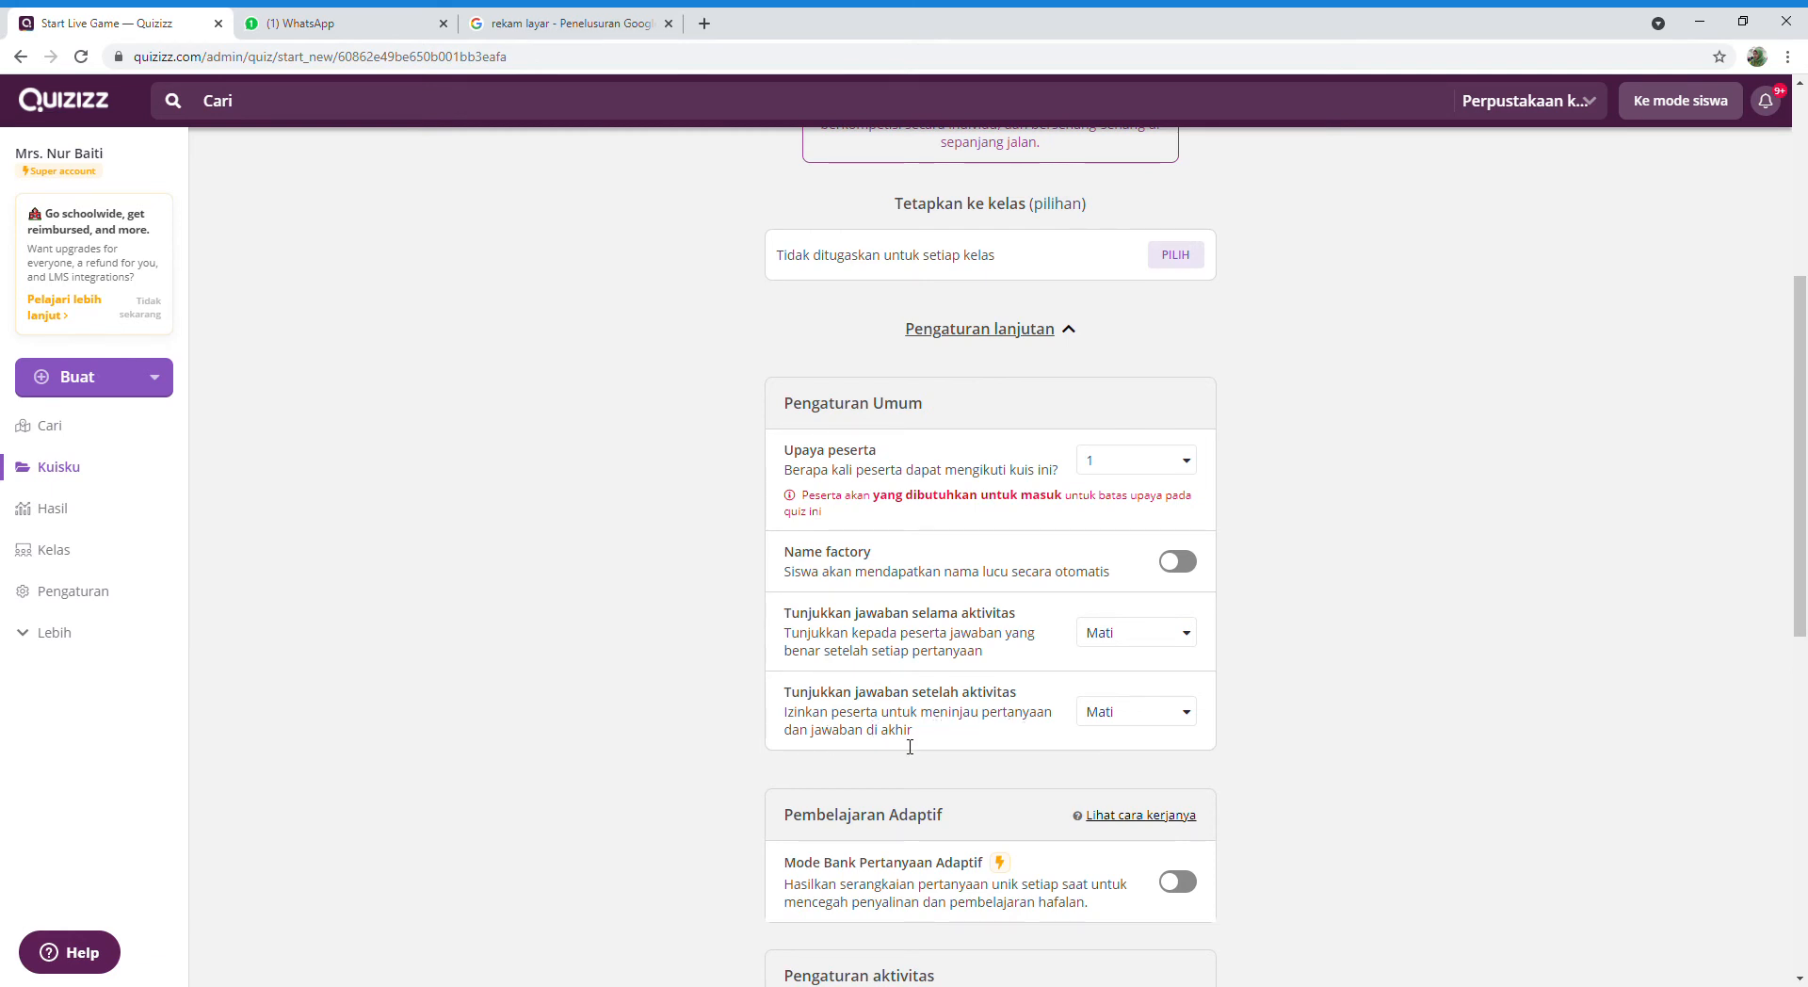
left_click(1189, 719)
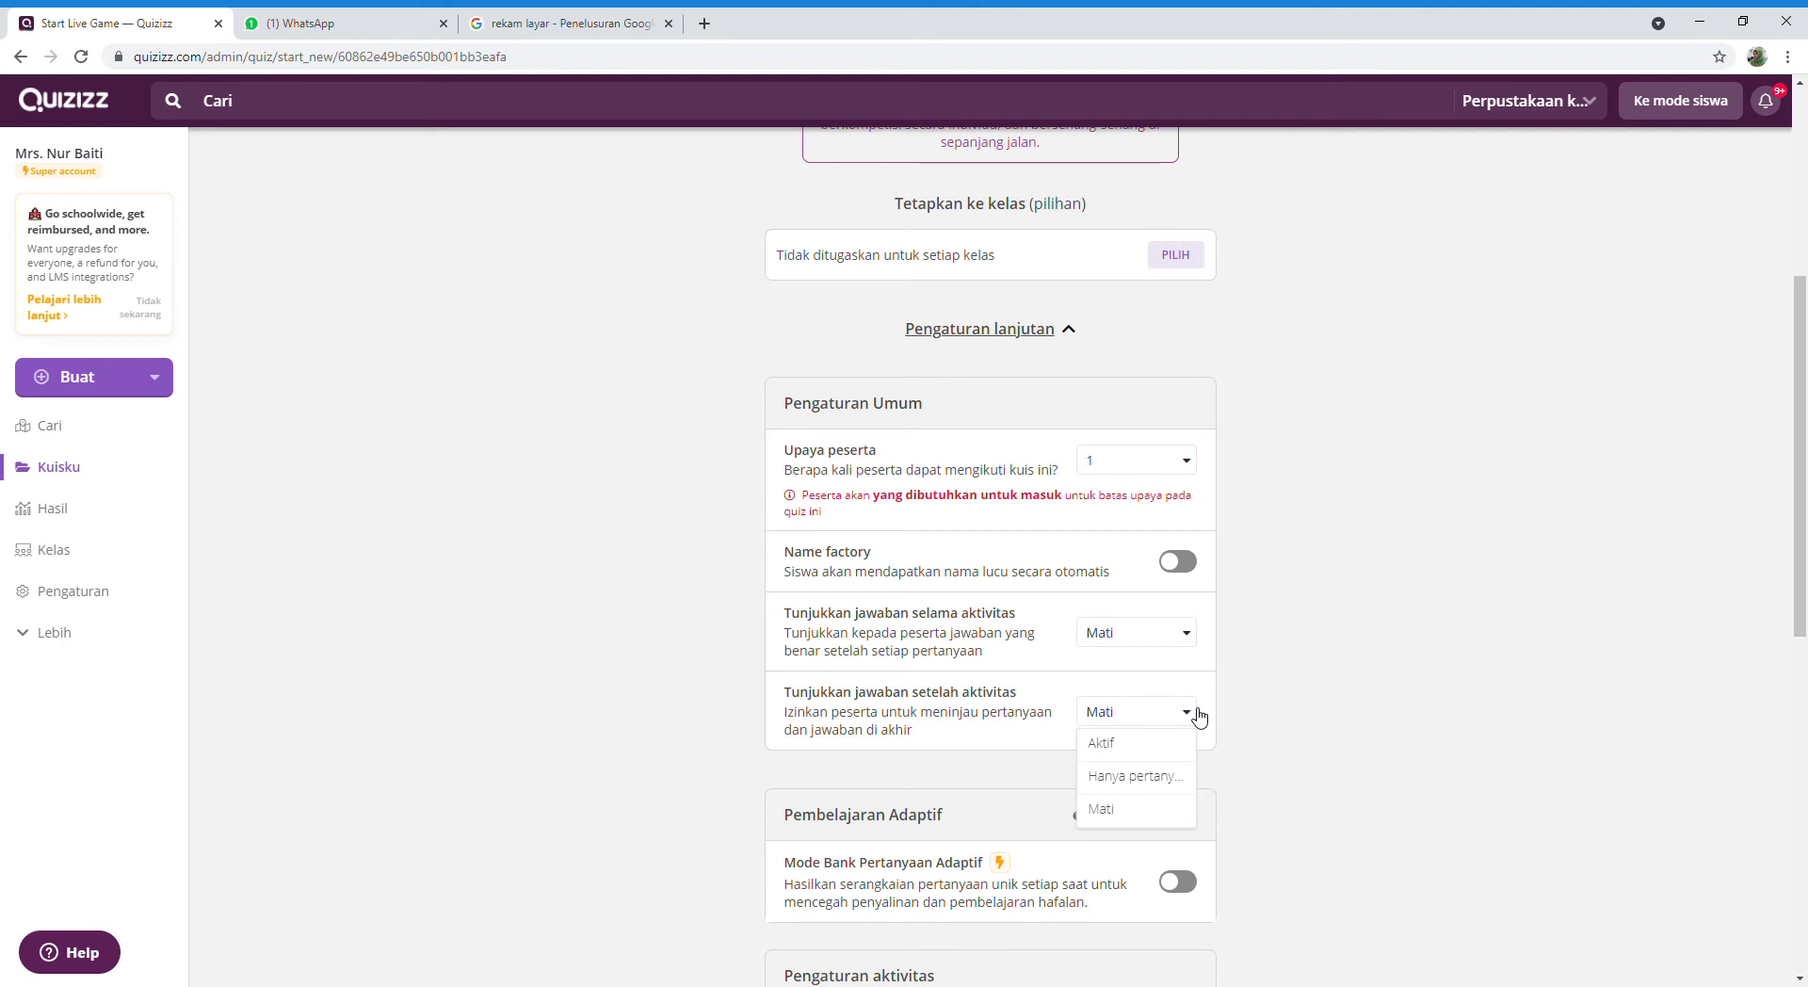
left_click(1190, 713)
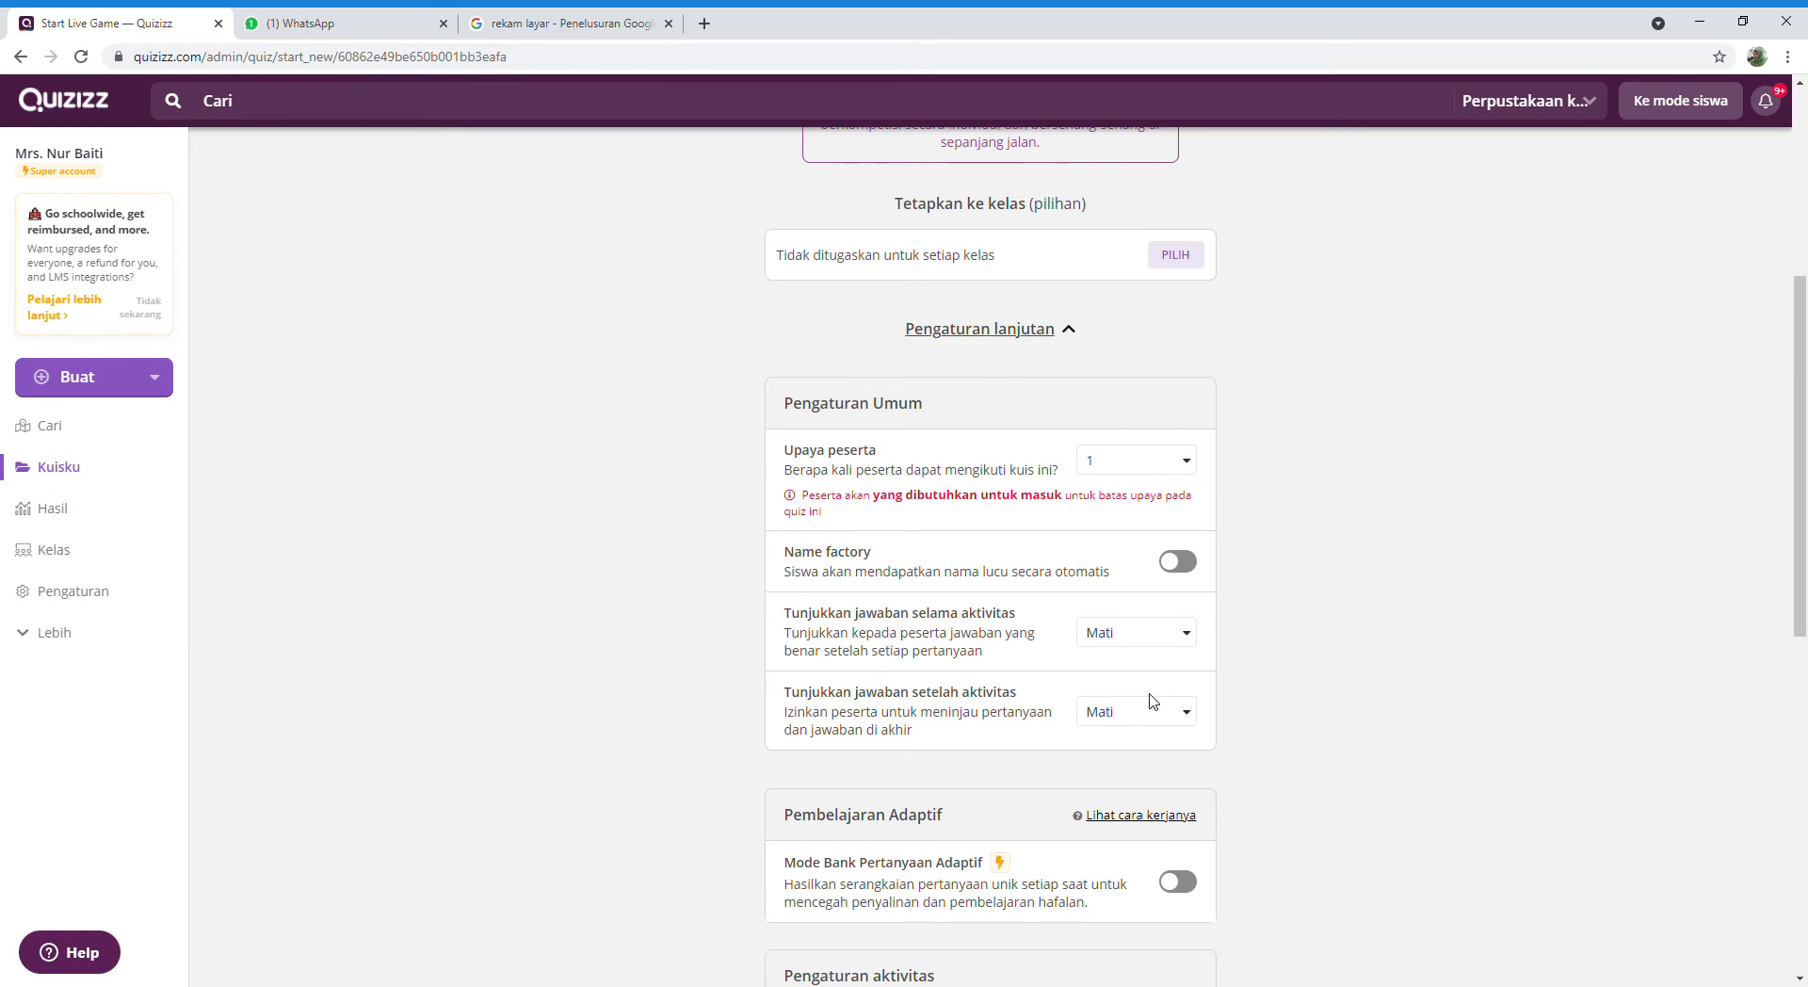
left_click(1173, 719)
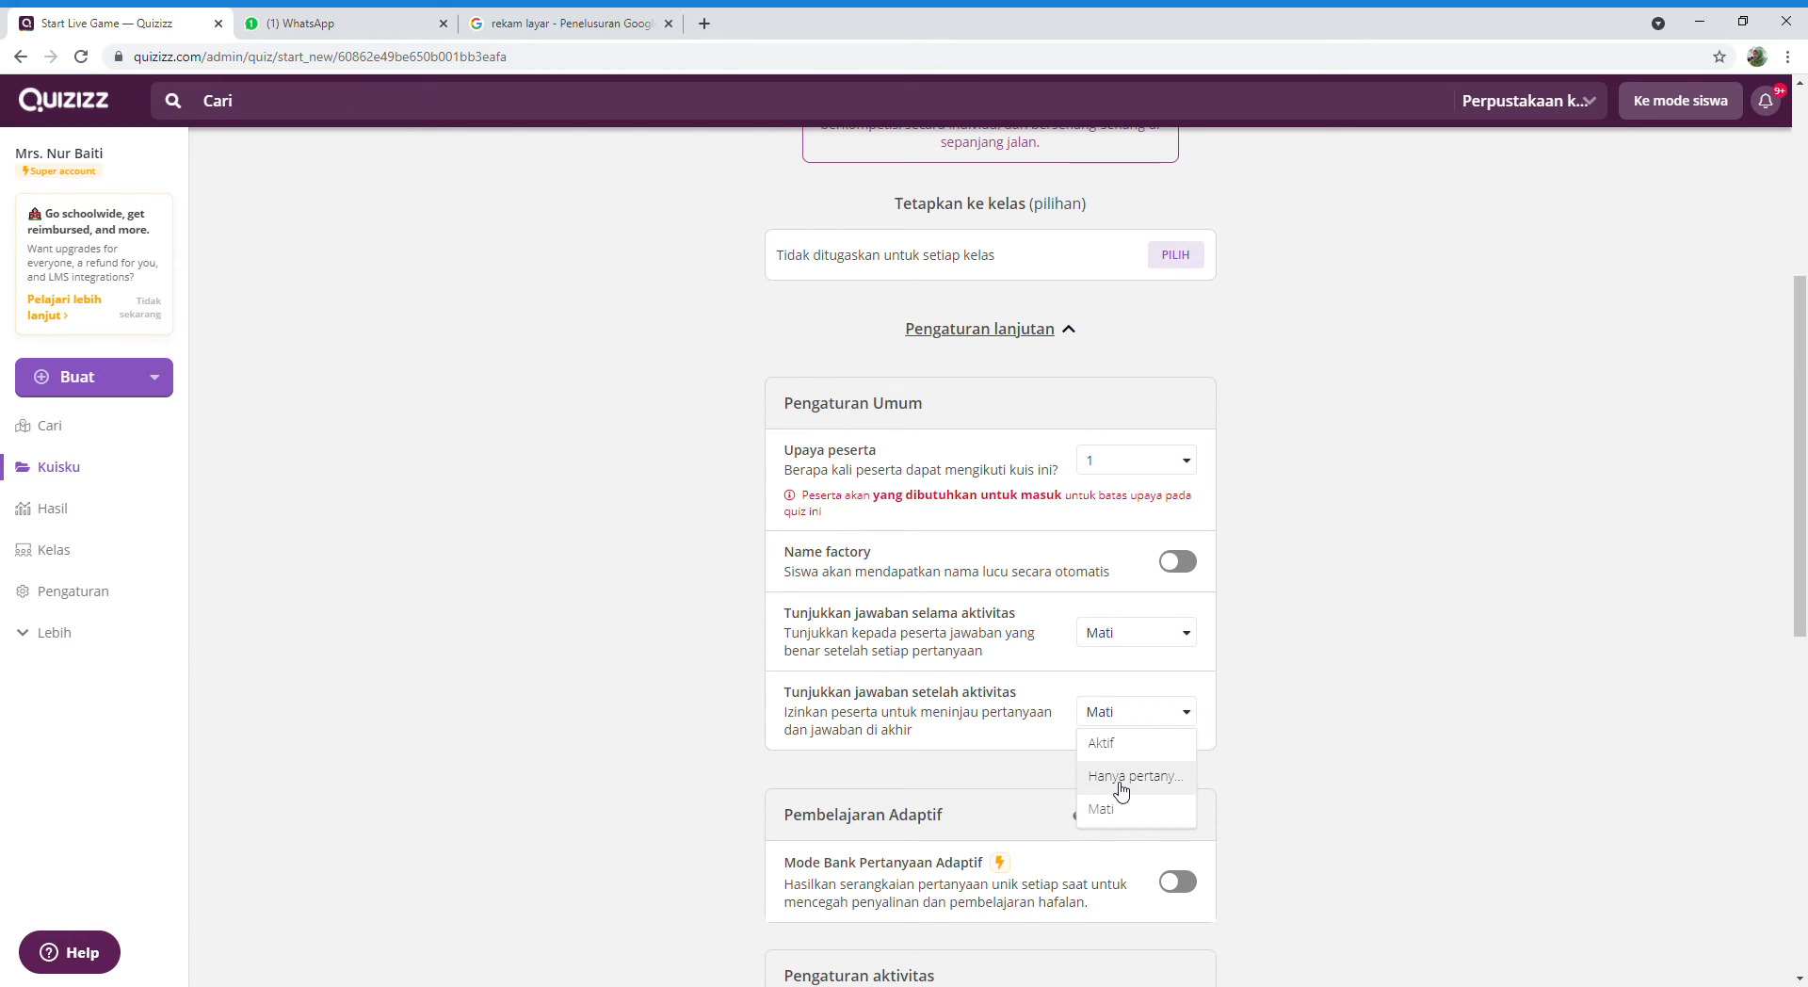
left_click(1116, 718)
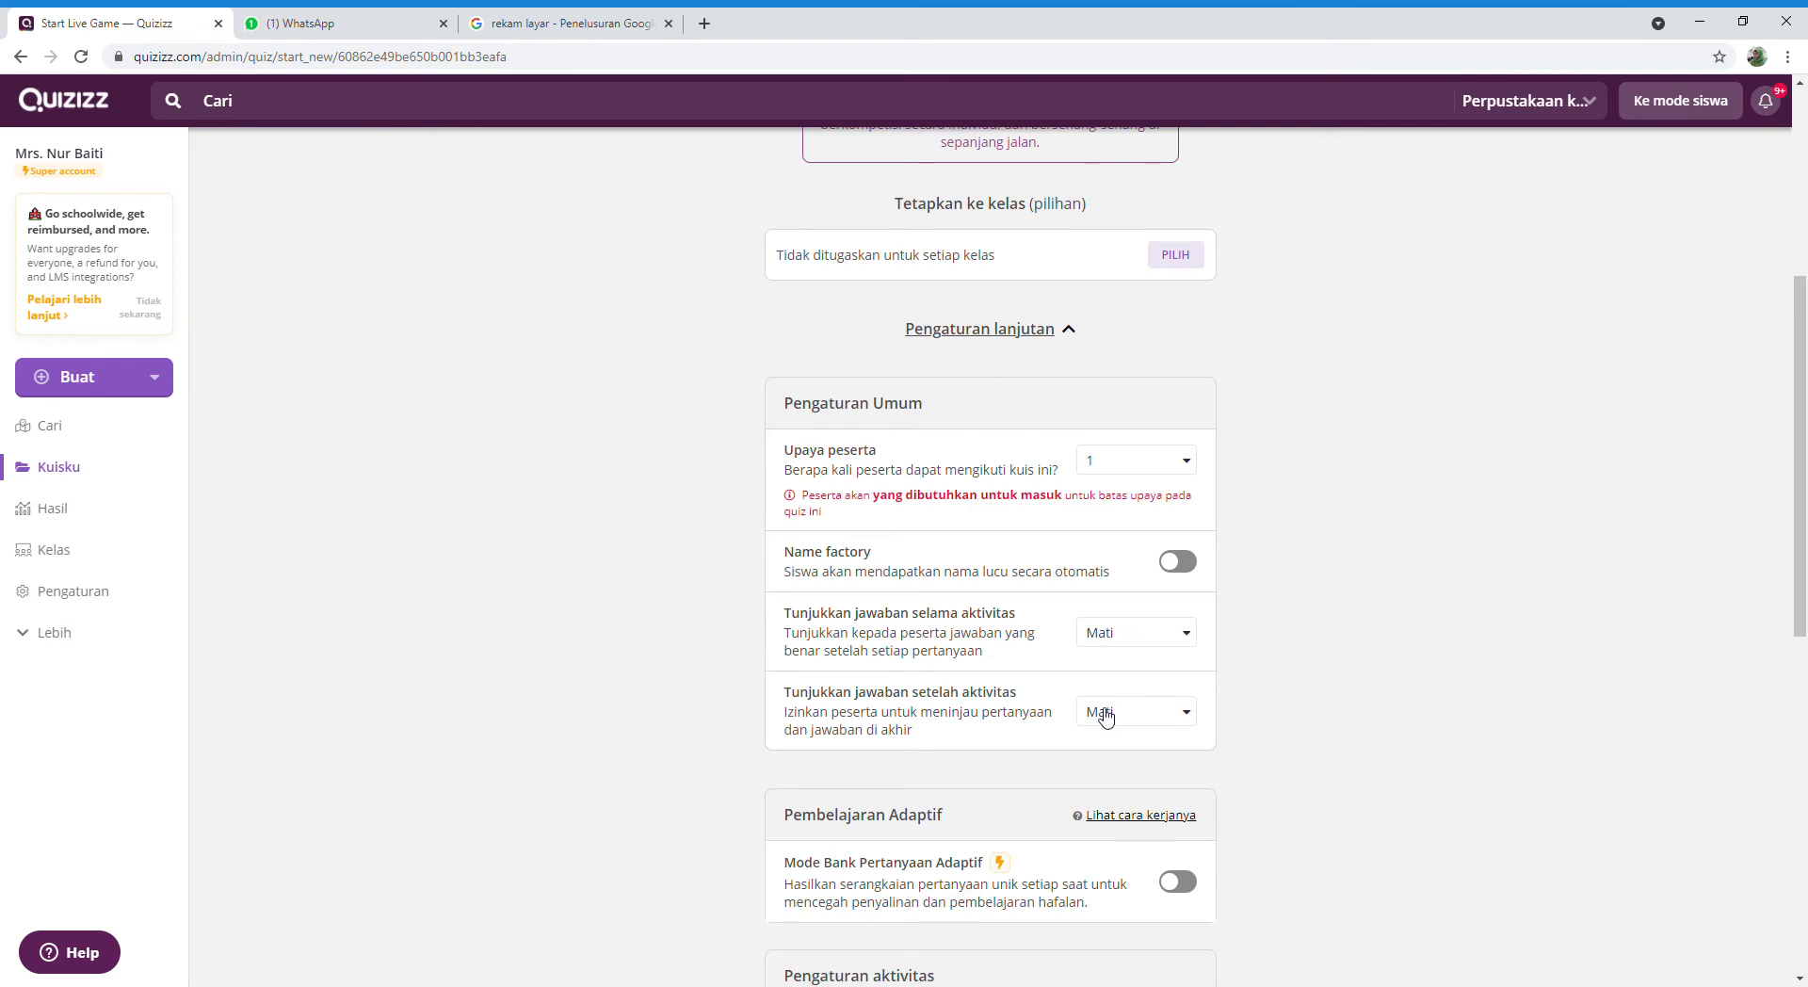
- Set both Tunjukkan jawaban selama aktivitas and Tunjukkan jawaban setelah aktivitas to Aktif
scroll(1104, 715, "down", 5)
scroll(1103, 716, "down", 1)
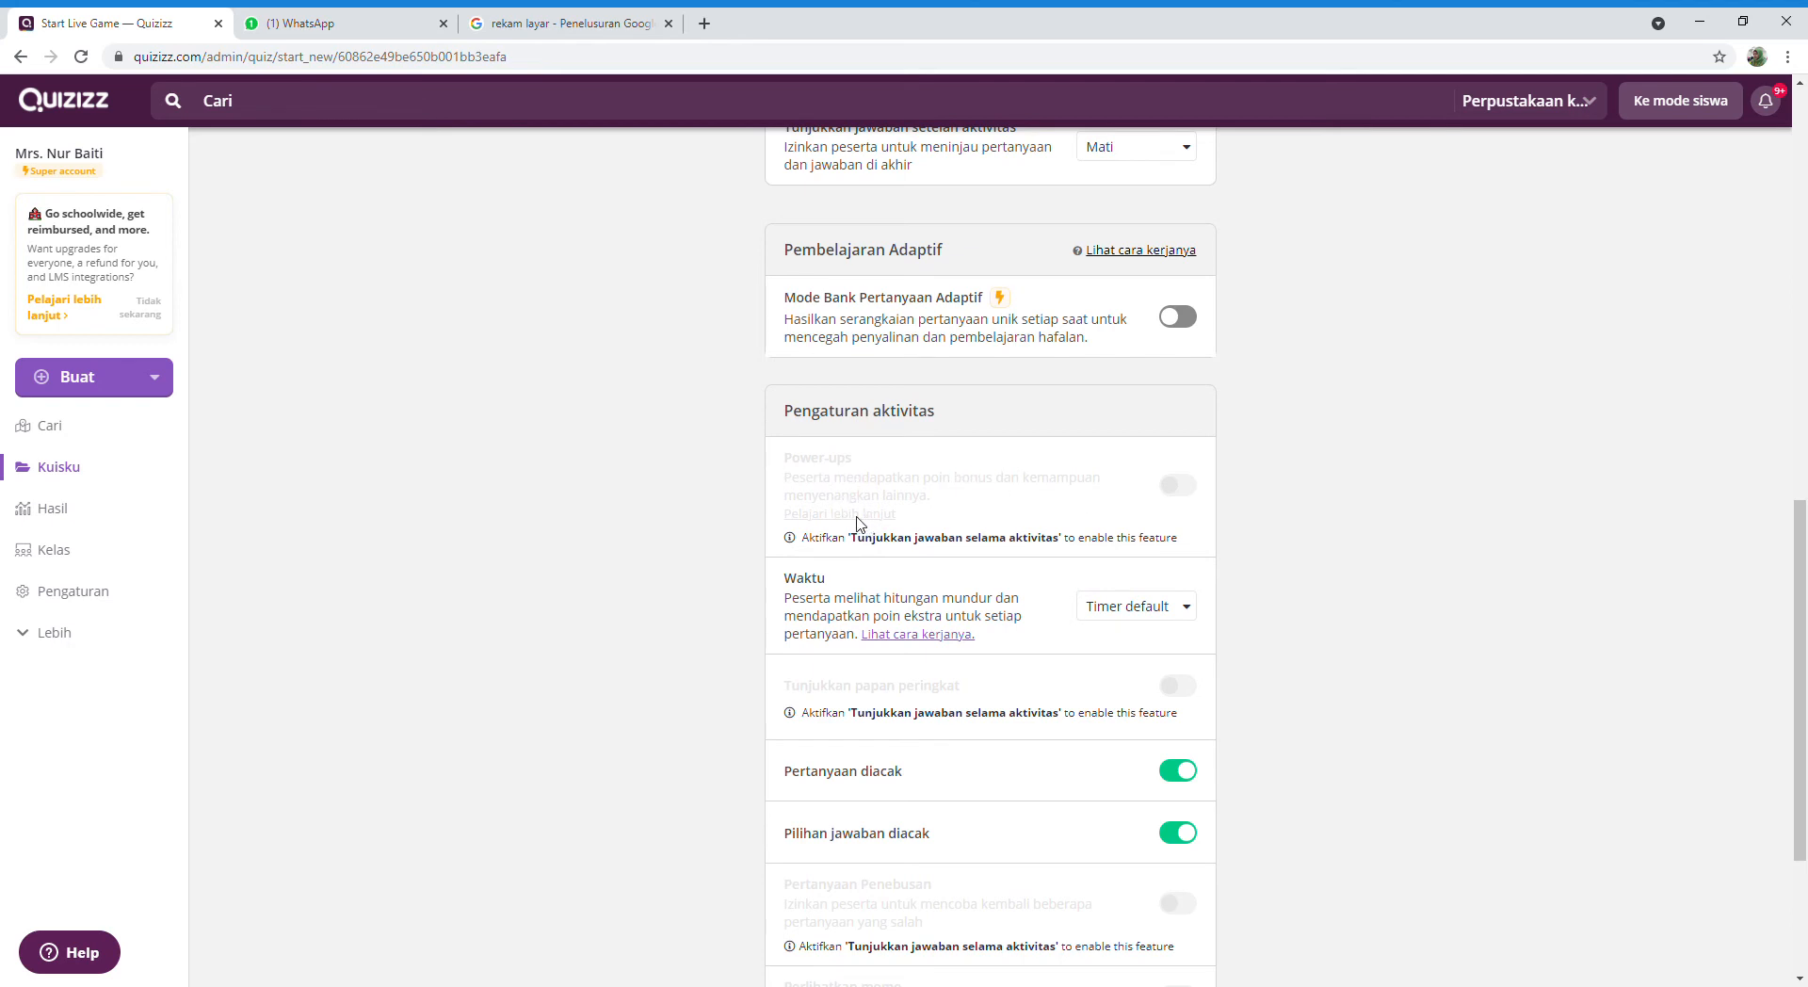
scroll(1058, 518, "up", 2)
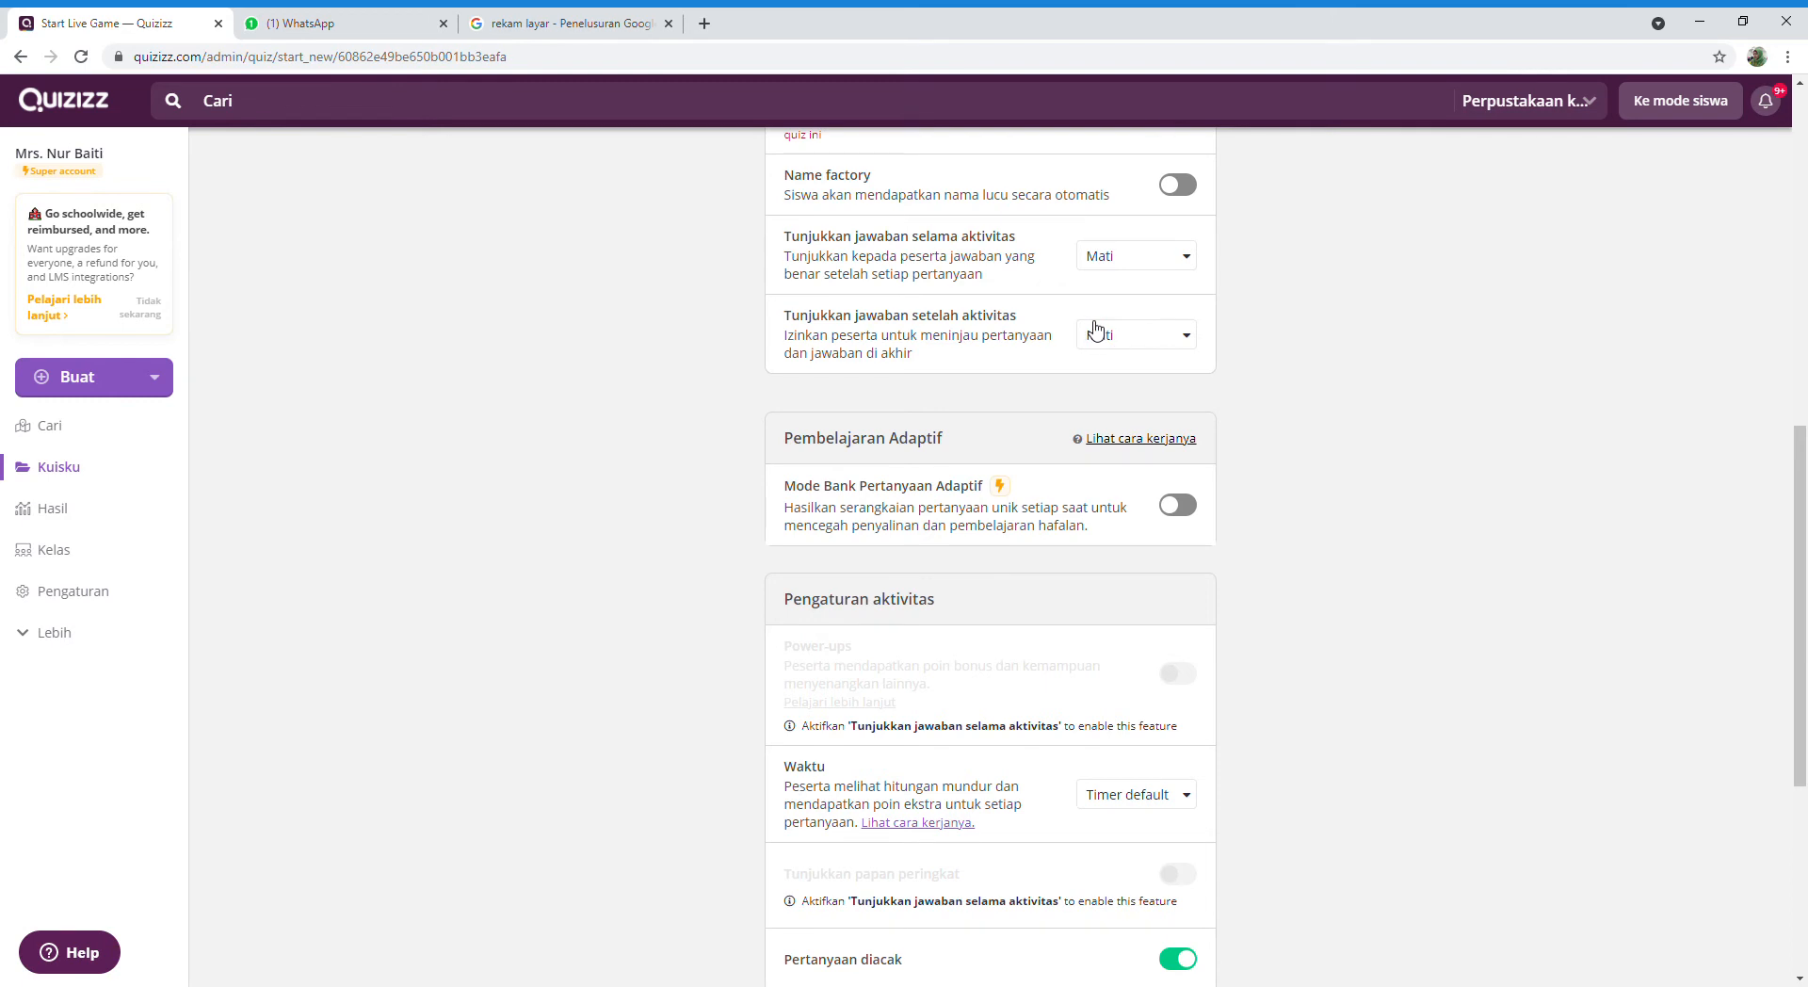
scroll(871, 753, "down", 2)
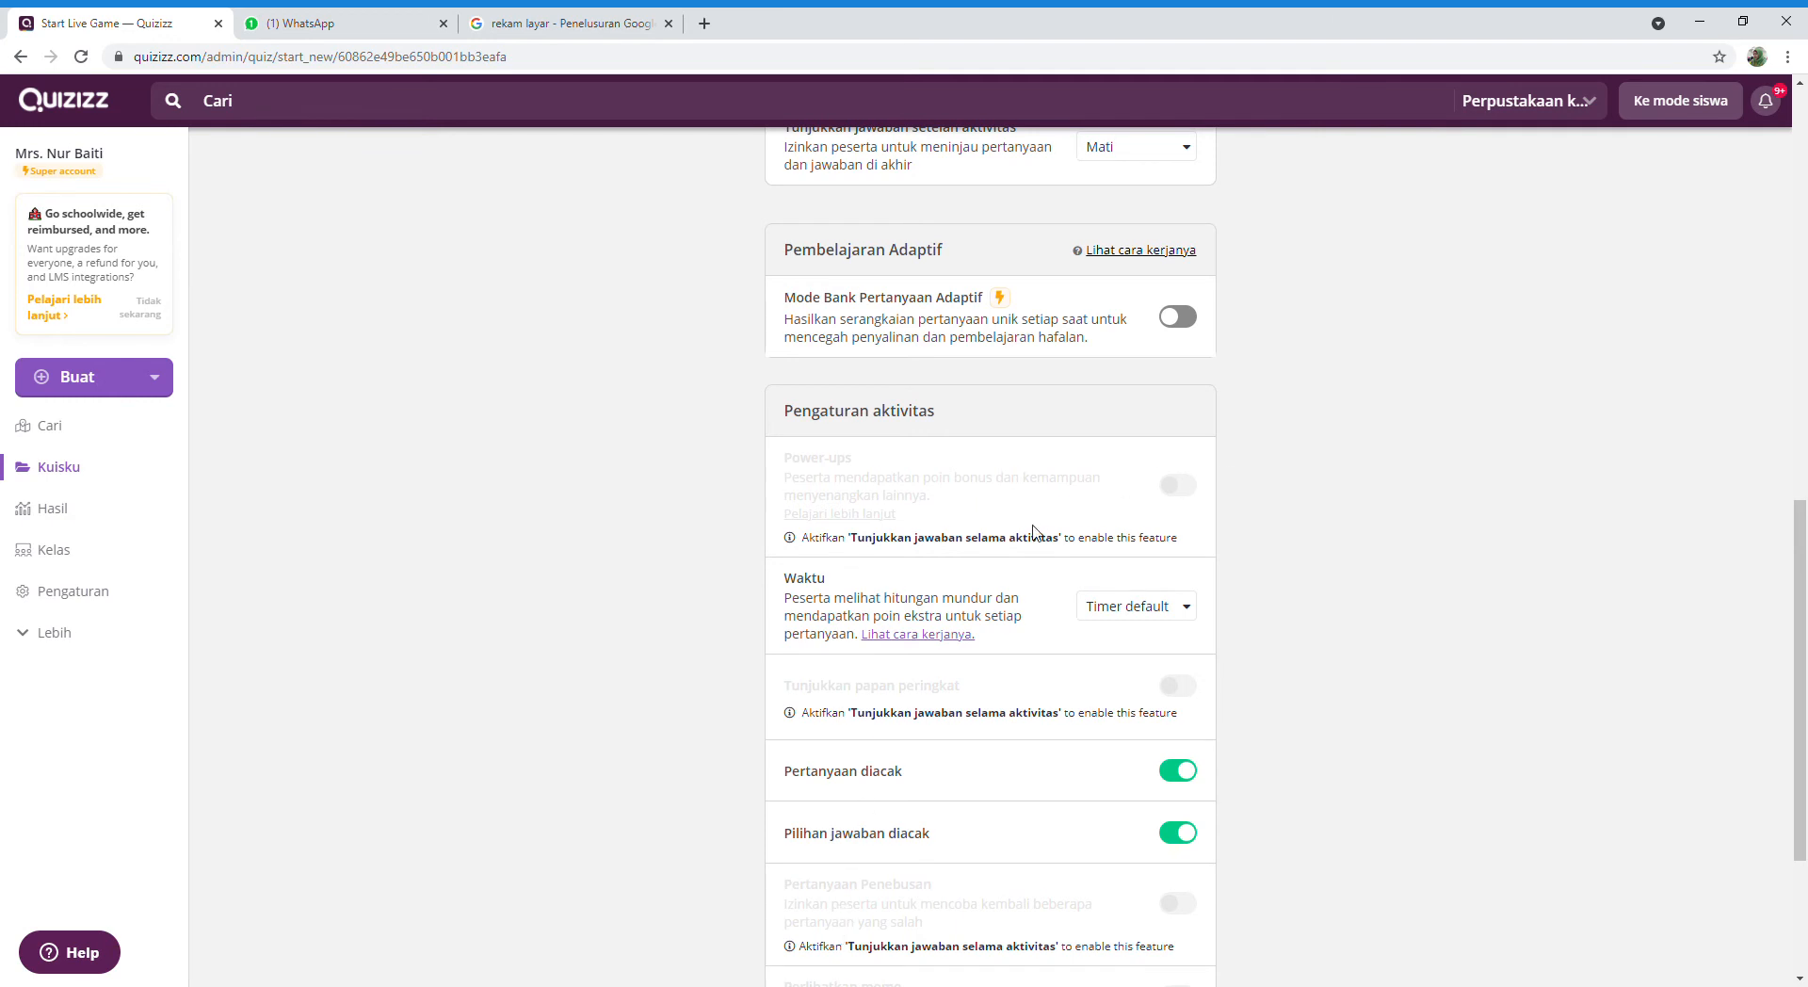
scroll(1203, 483, "up", 2)
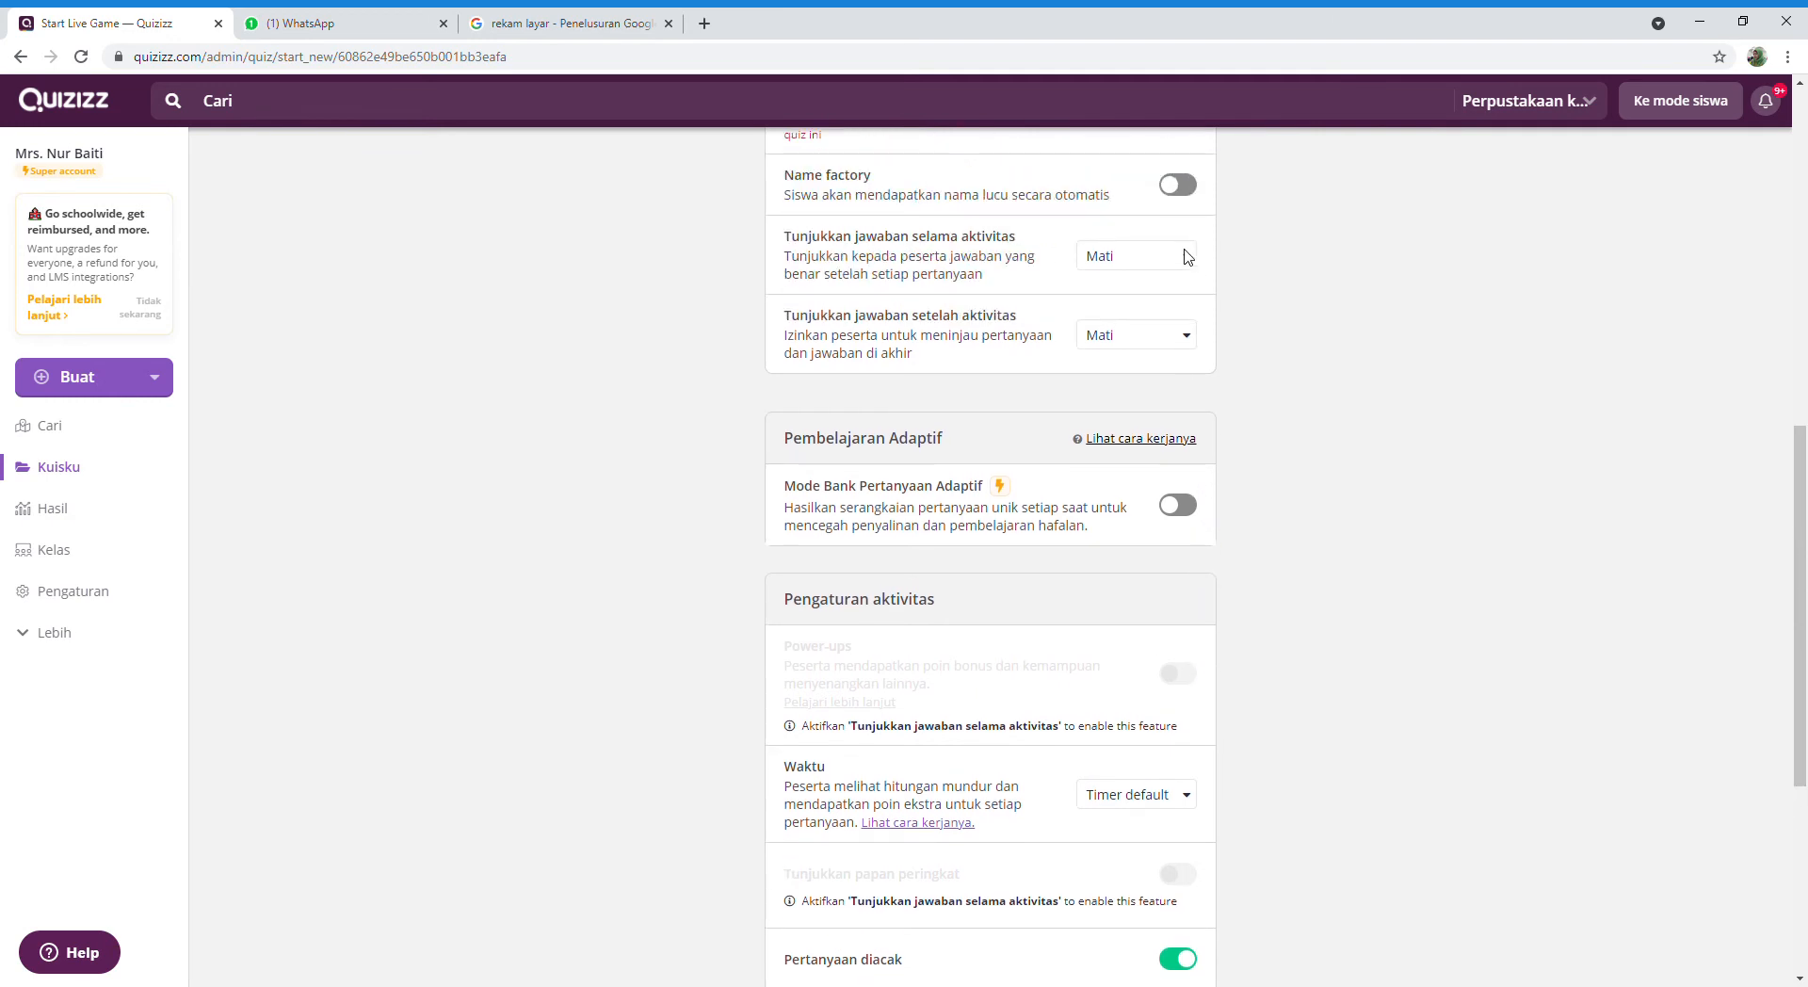
left_click(1185, 258)
left_click(1127, 299)
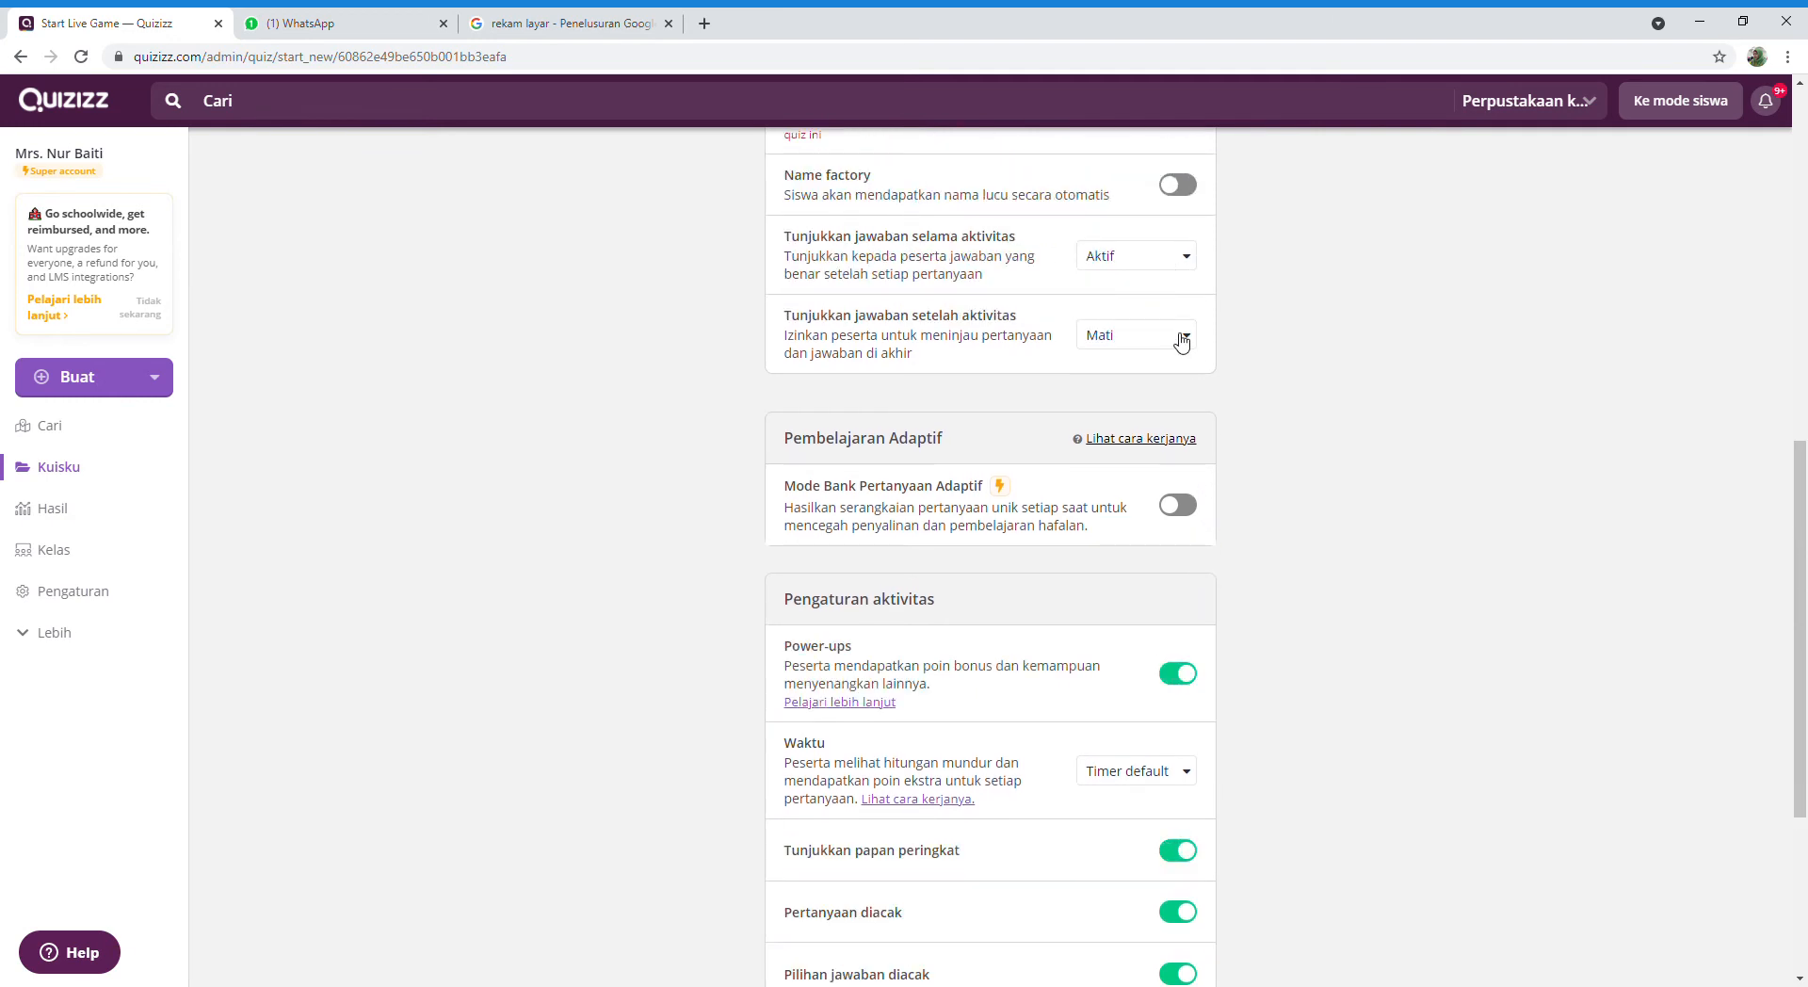
left_click(1179, 337)
left_click(1107, 372)
- Set both Tunjukkan jawaban setelah aktivitas and Tunjukkan jawaban selama aktivitas to Mati
scroll(1007, 585, "down", 4)
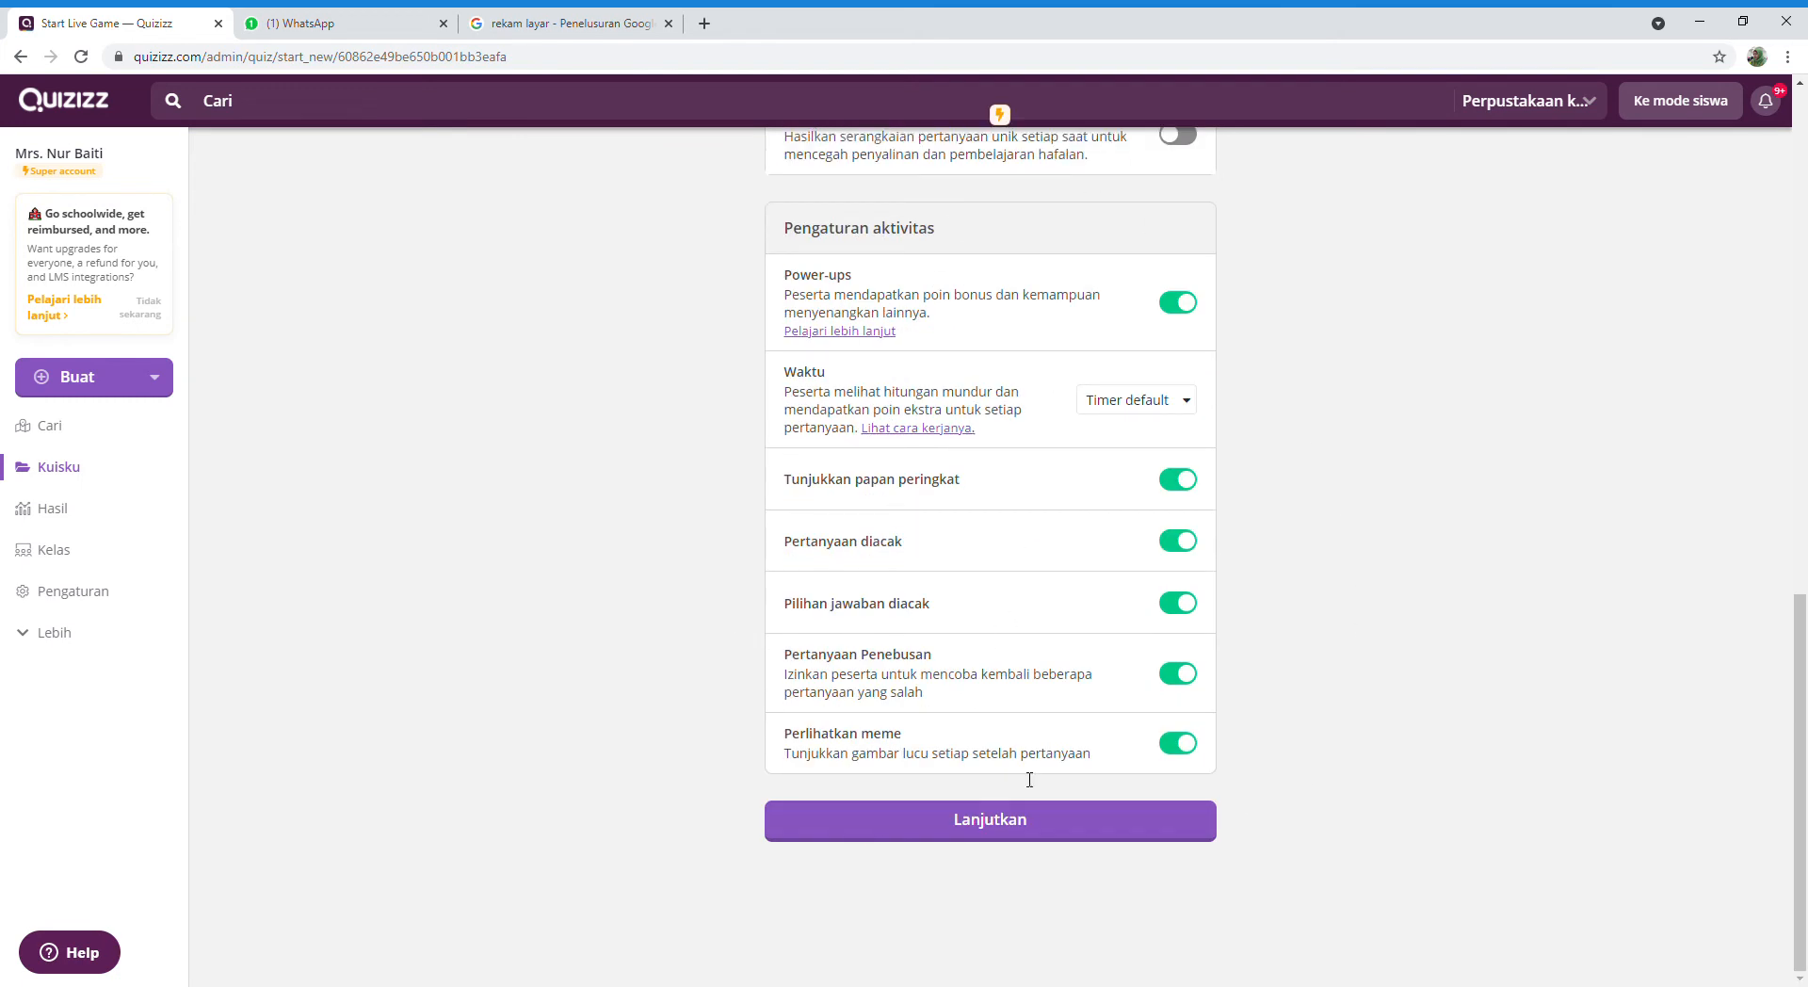
scroll(946, 563, "up", 4)
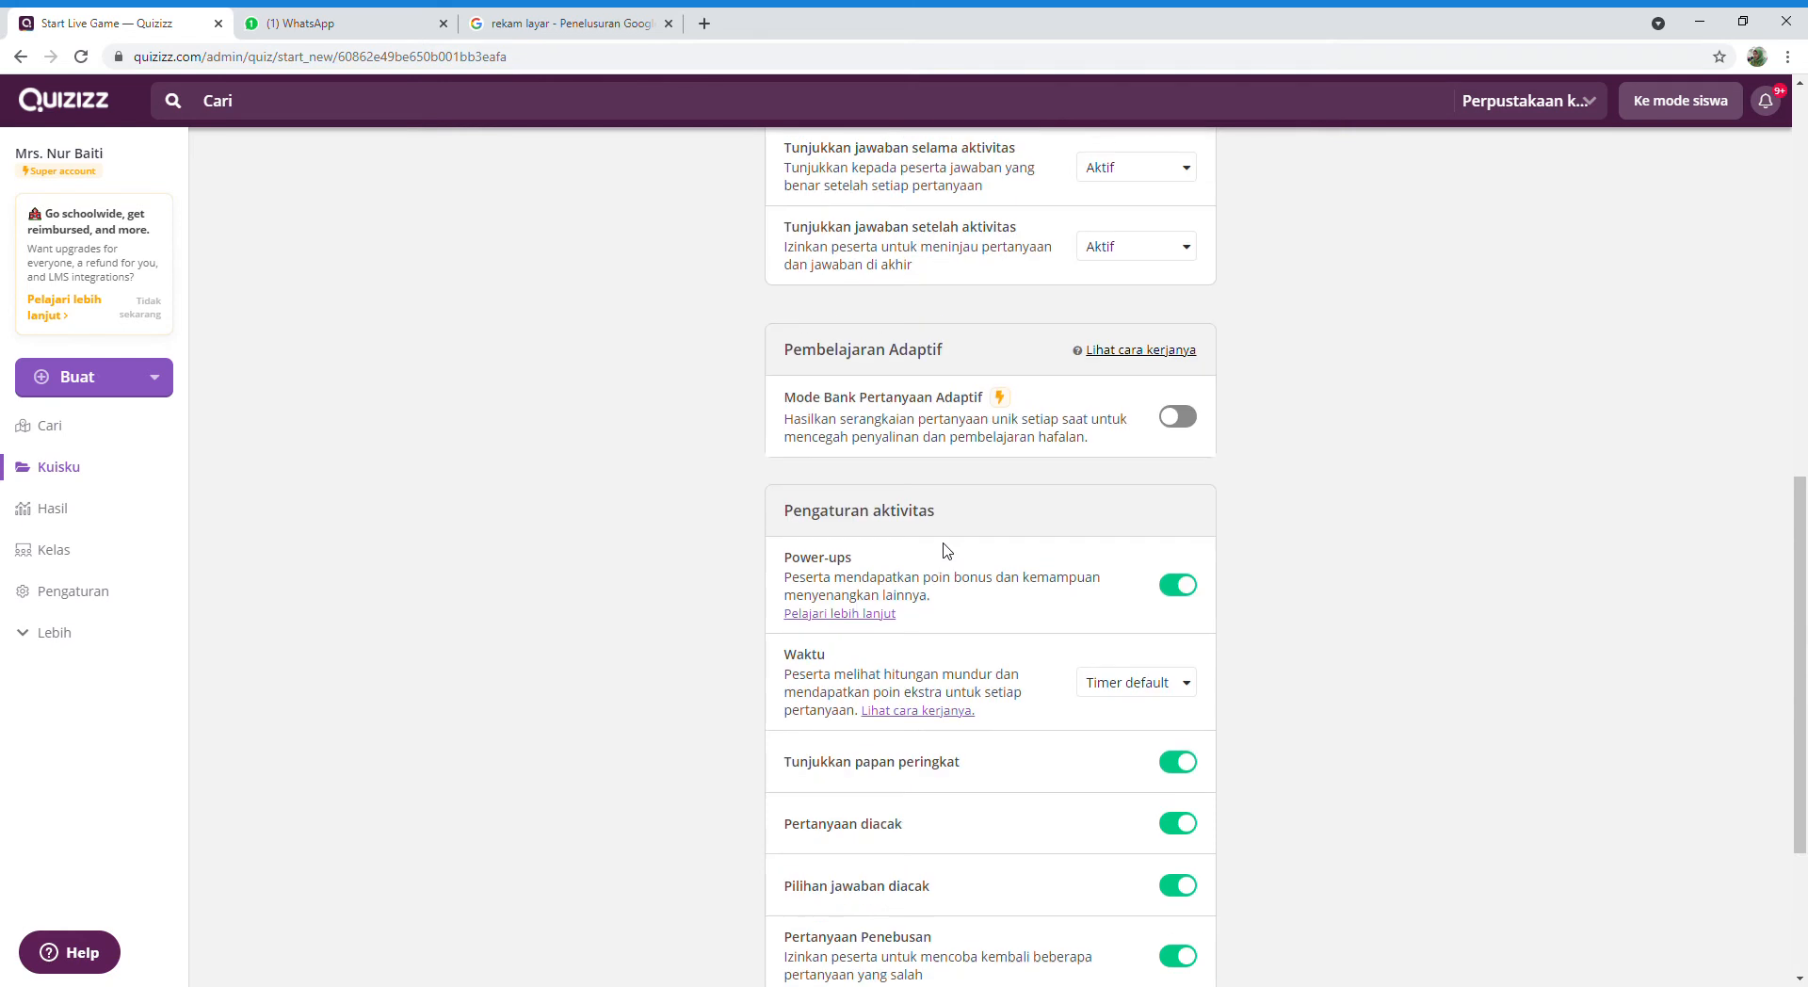
left_click(1137, 347)
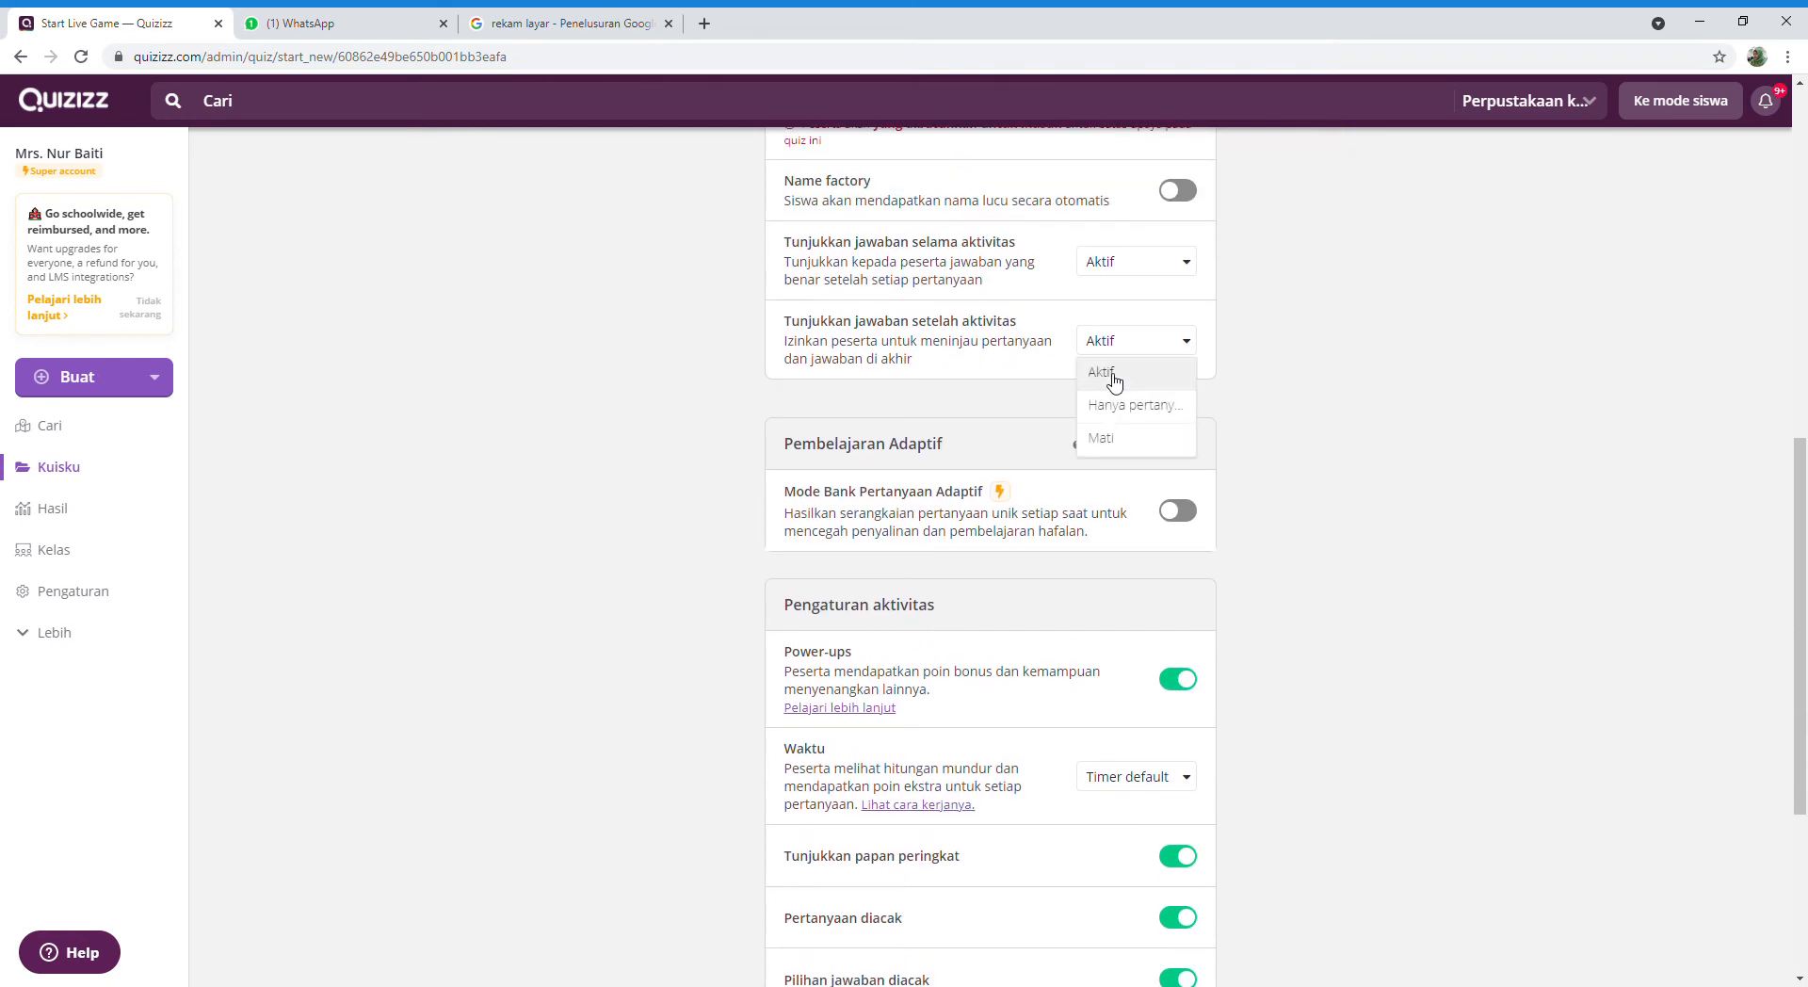
left_click(1103, 437)
left_click(1139, 271)
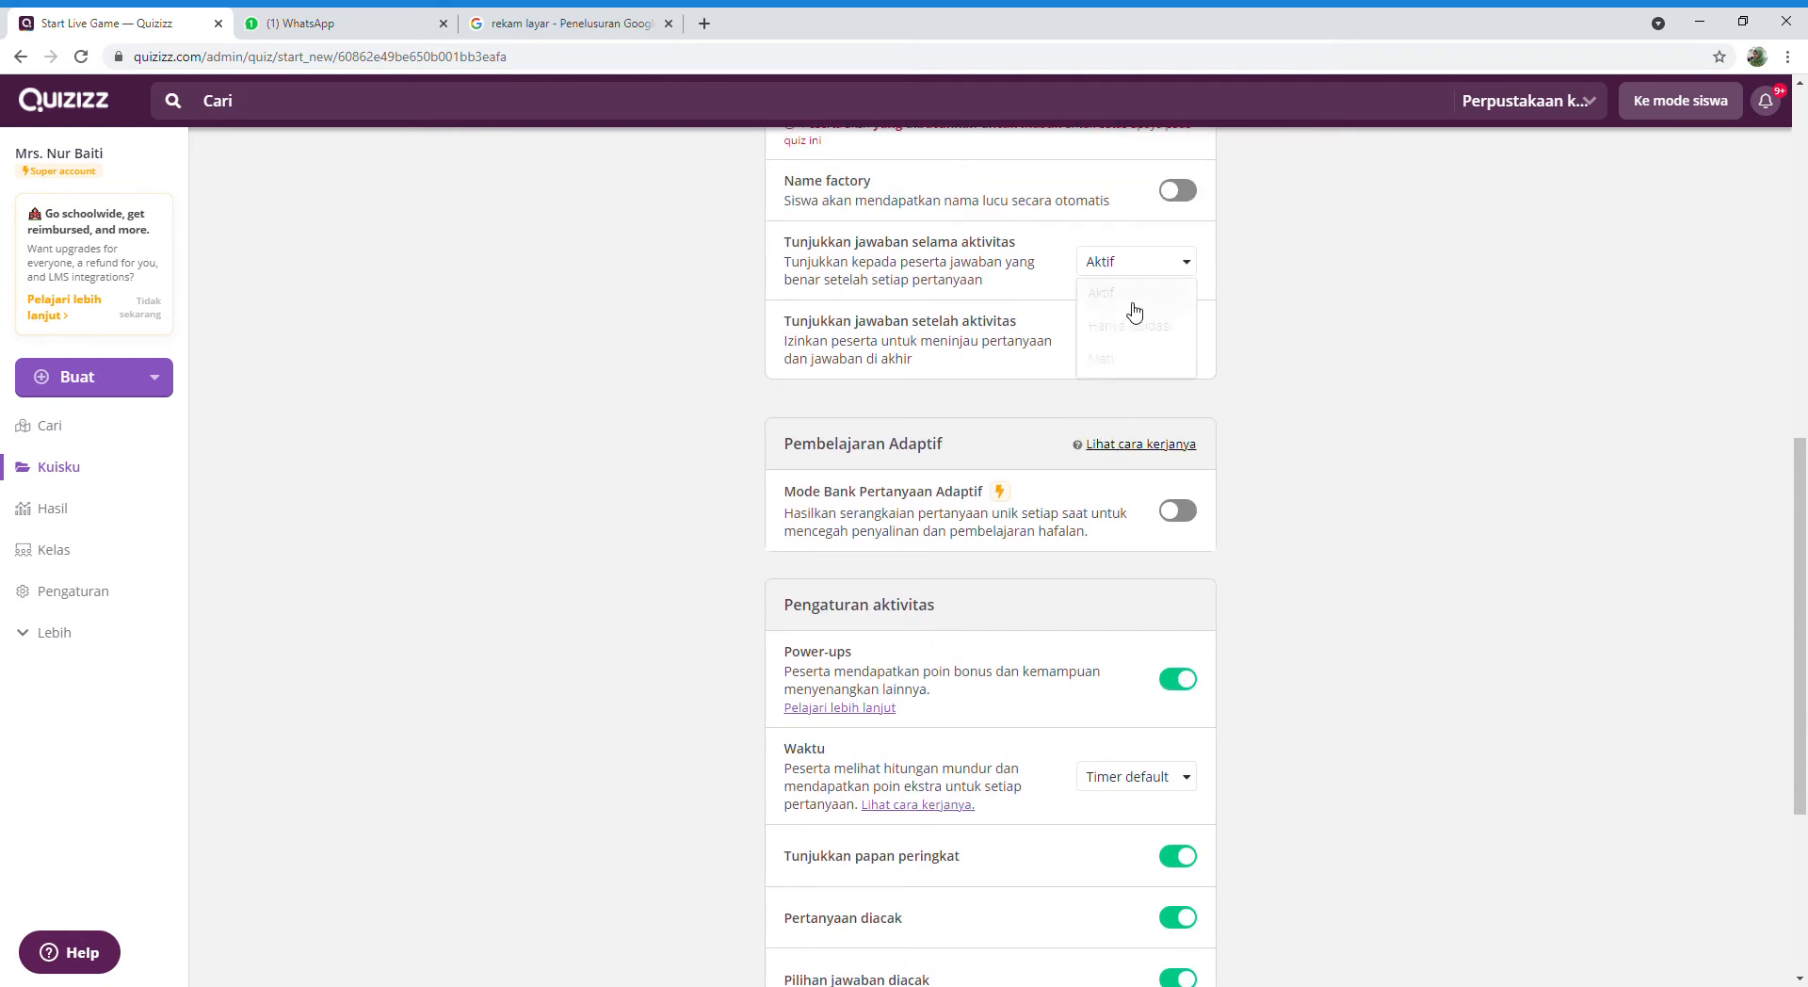
left_click(1115, 359)
- Review the explanation of how the Waktu timer modes work and the timer options available for the activity
scroll(1035, 509, "down", 4)
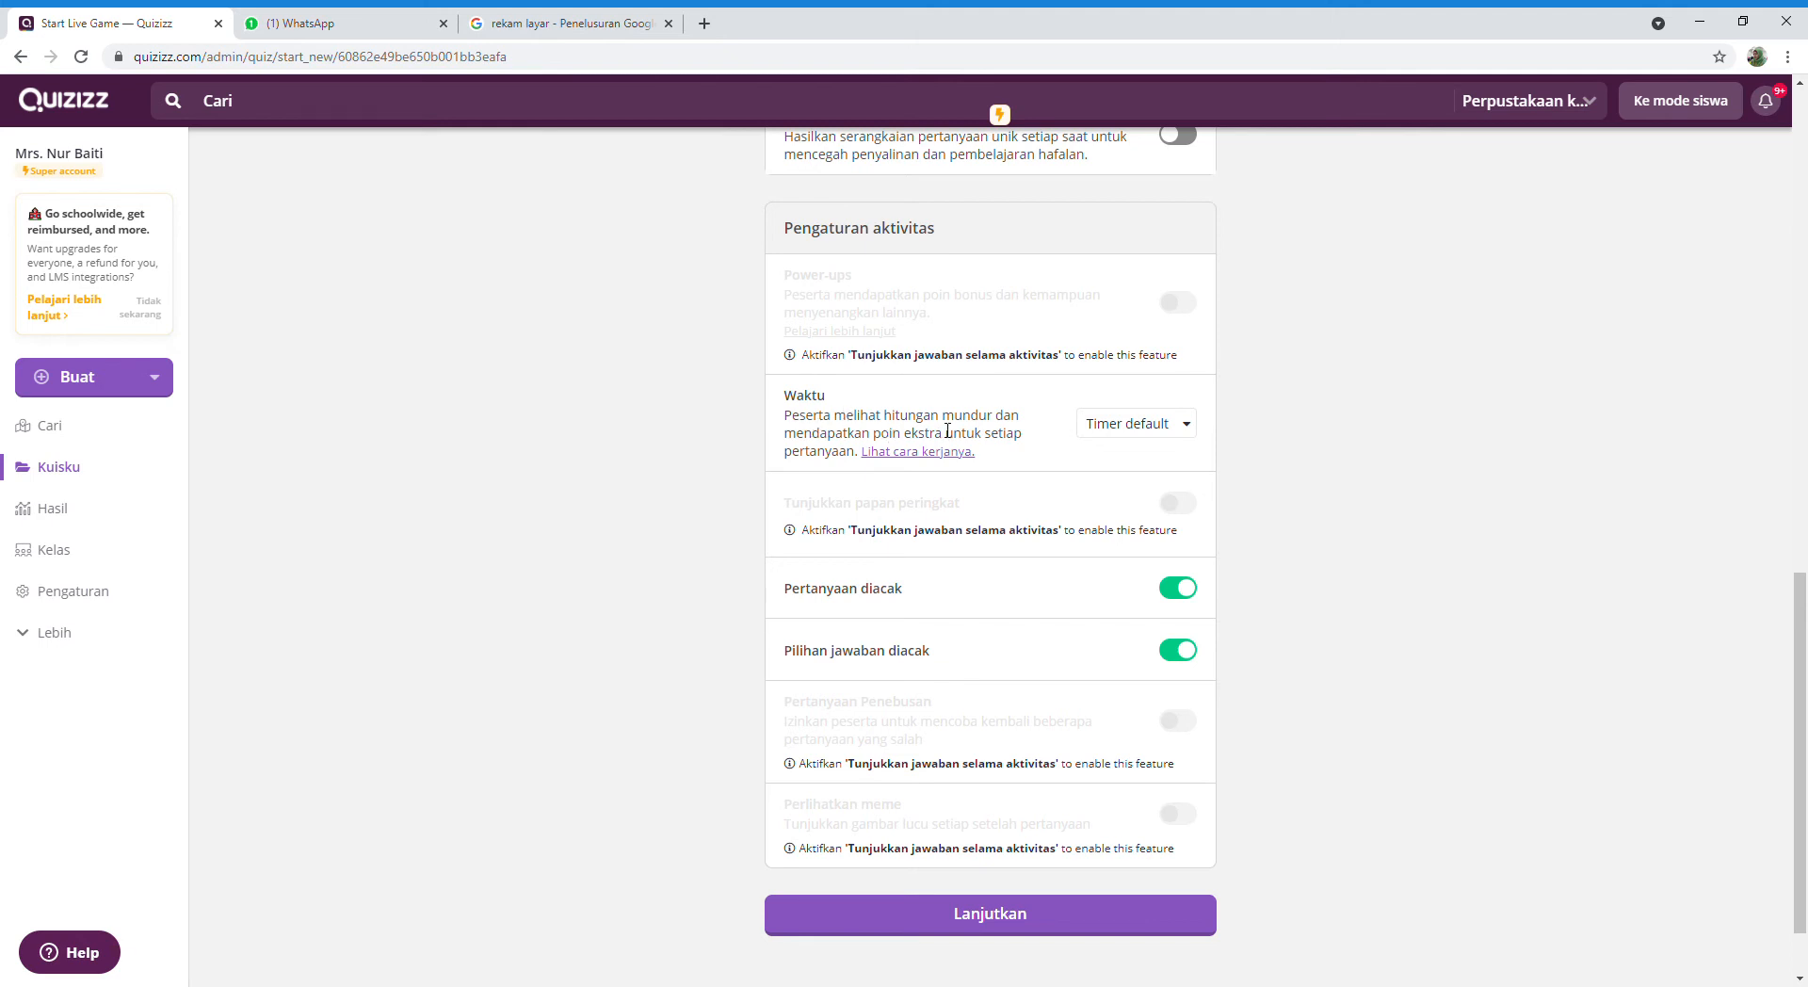
left_click(885, 454)
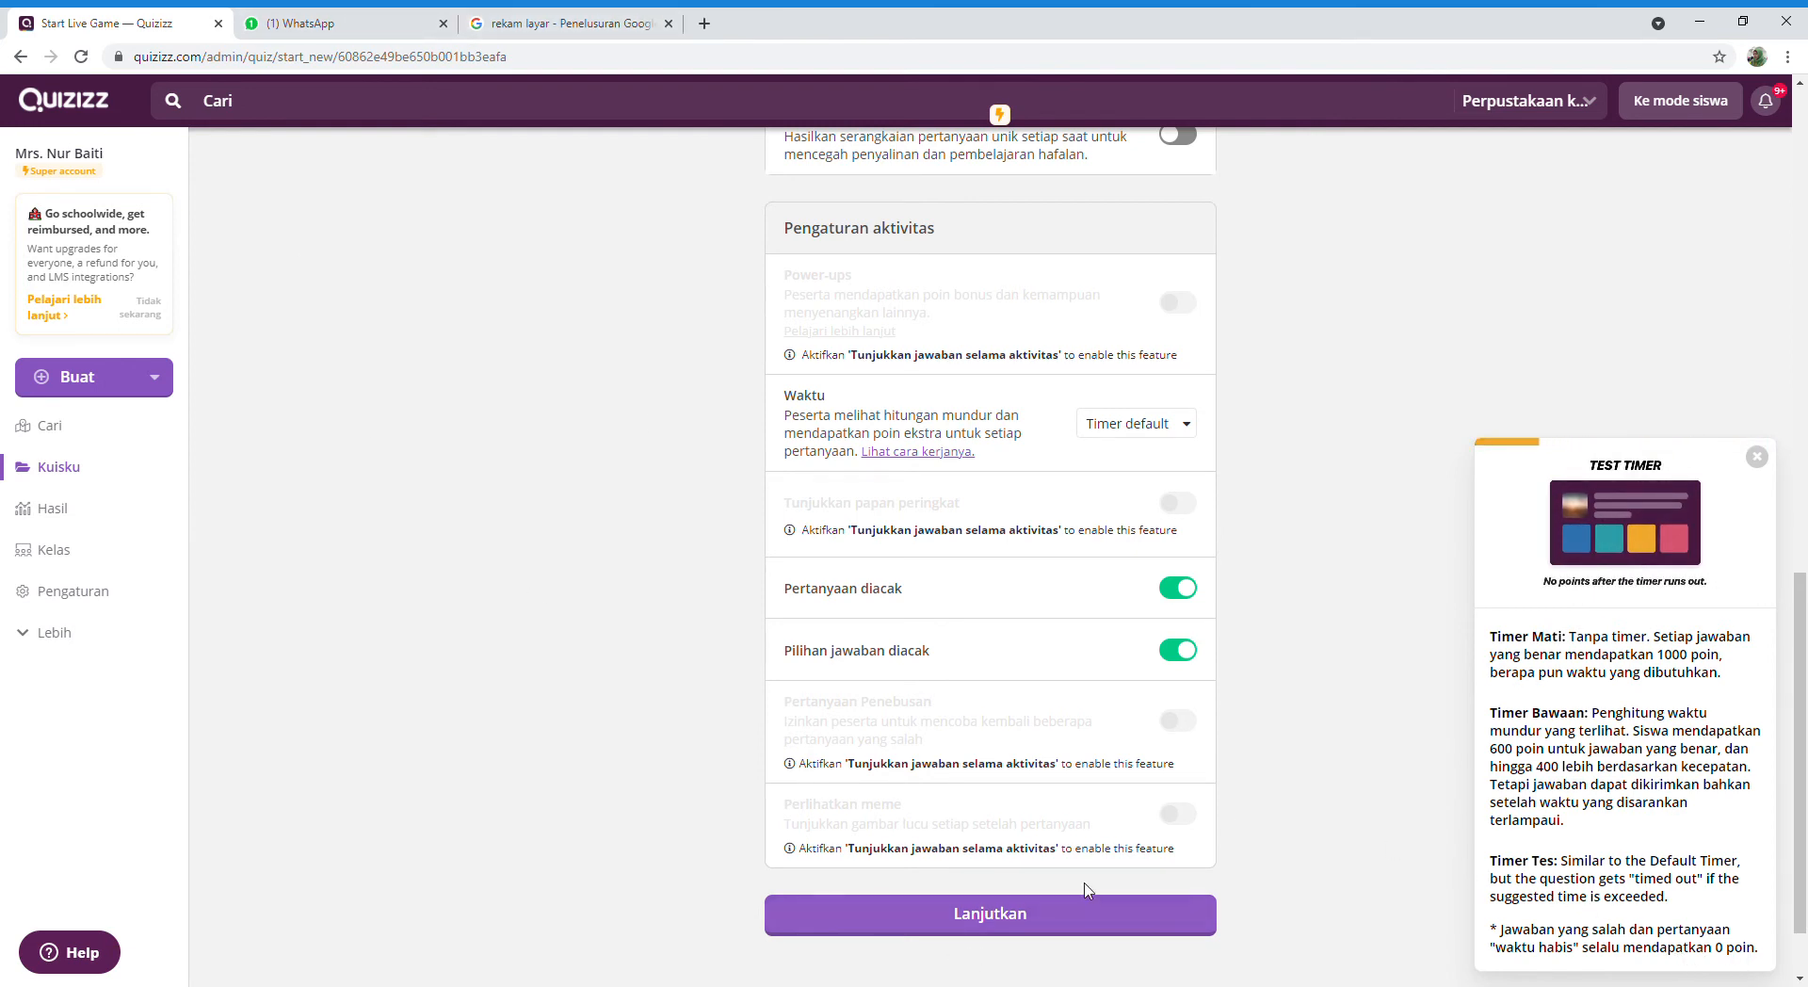
left_click(1163, 427)
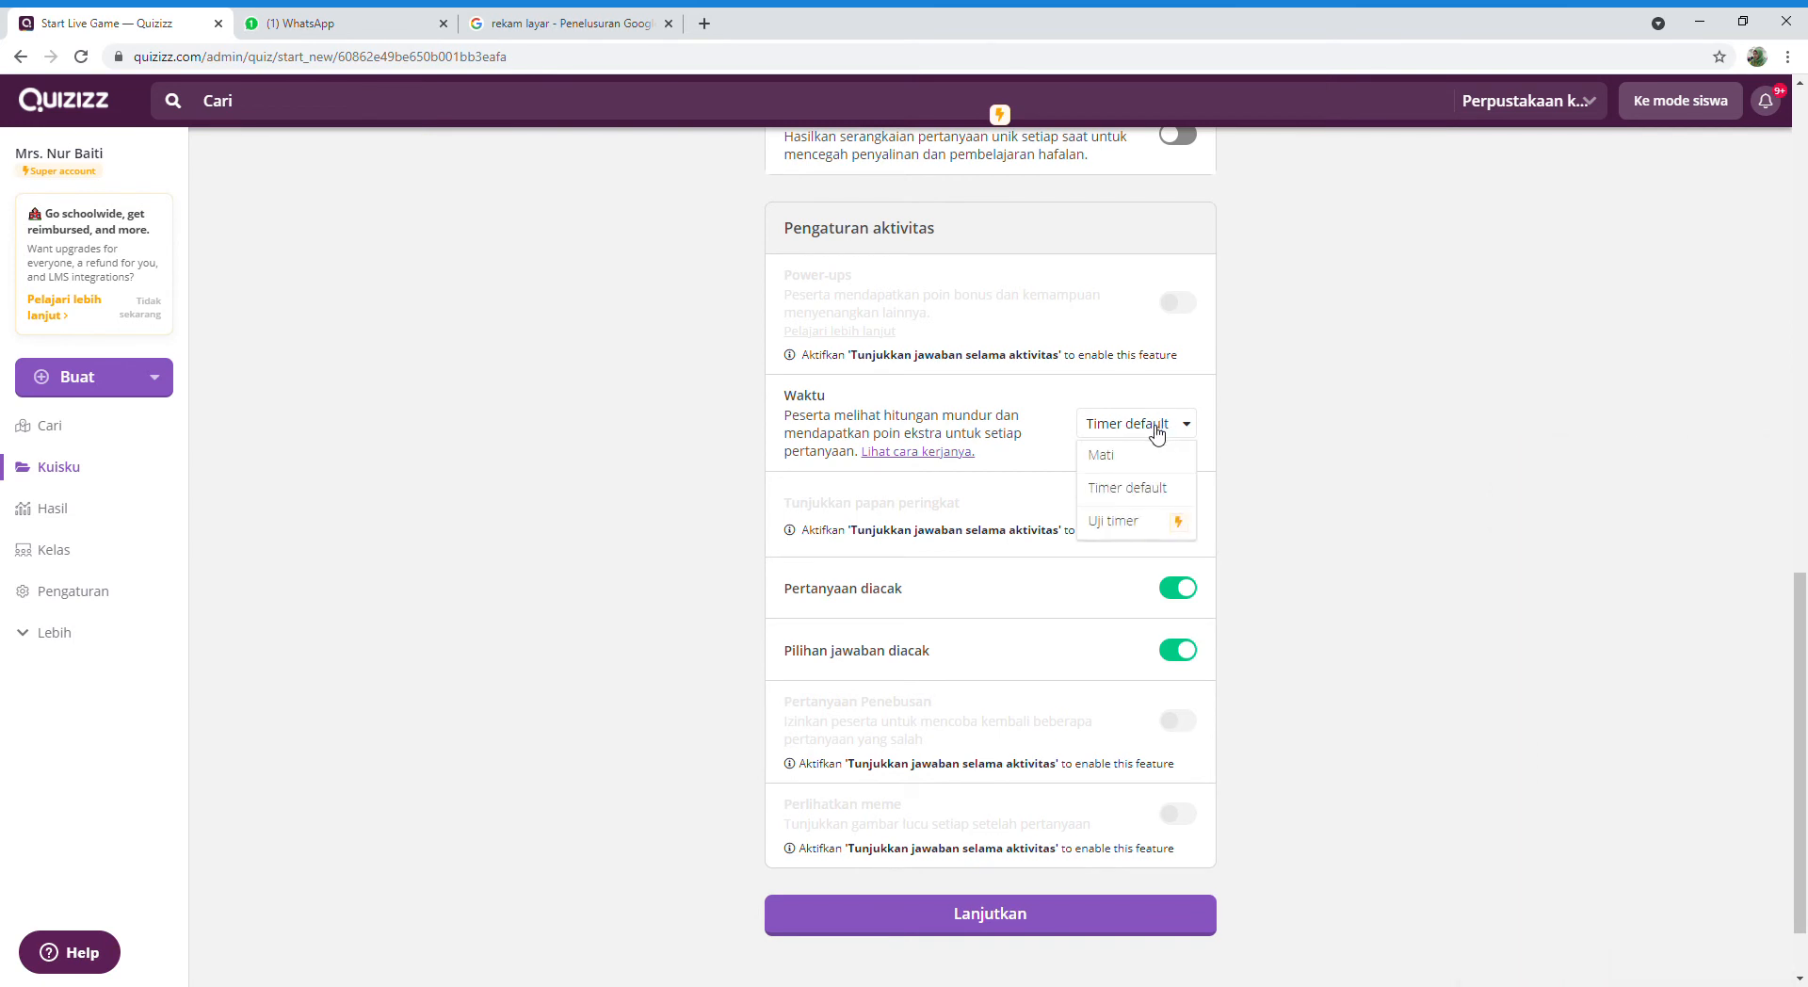
left_click(793, 403)
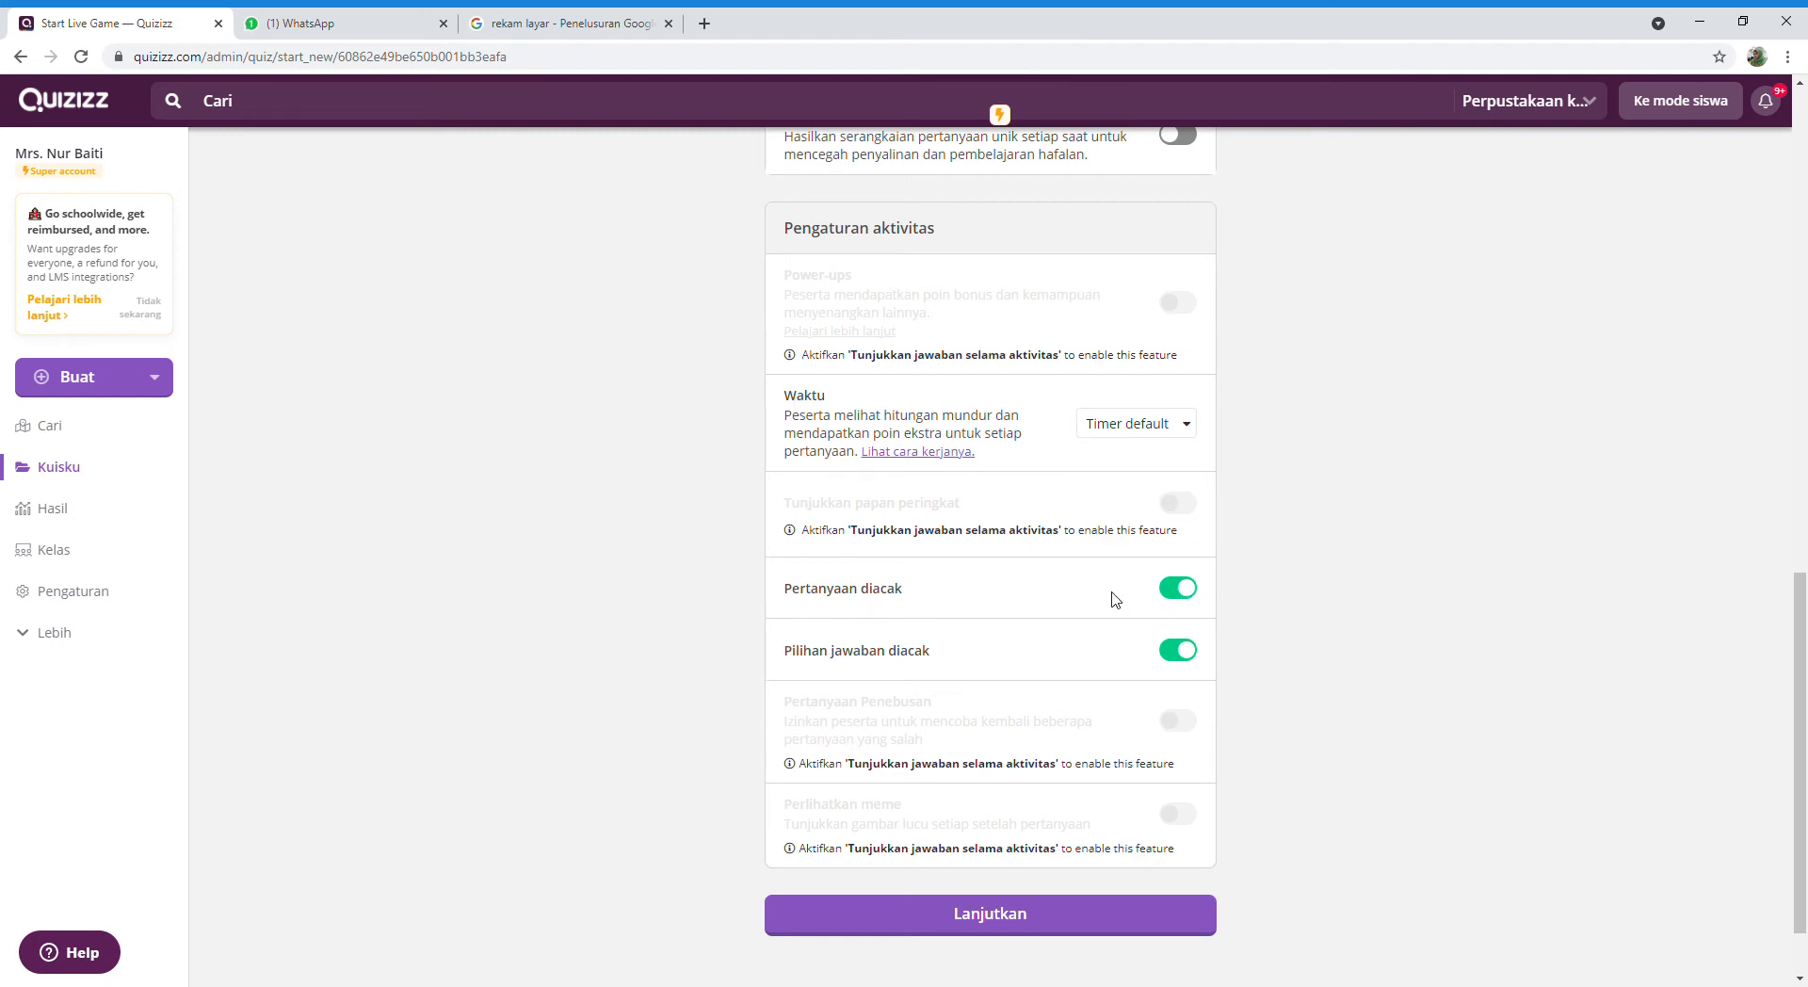
- Try switching Pertanyaan diacak and Pilihan jawaban diacak off and back on
left_click(1172, 597)
left_click(1196, 591)
left_click(1172, 650)
left_click(1184, 659)
- Continue to the waiting lobby, start the live quiz, and turn the game sound off and back on
left_click(1025, 921)
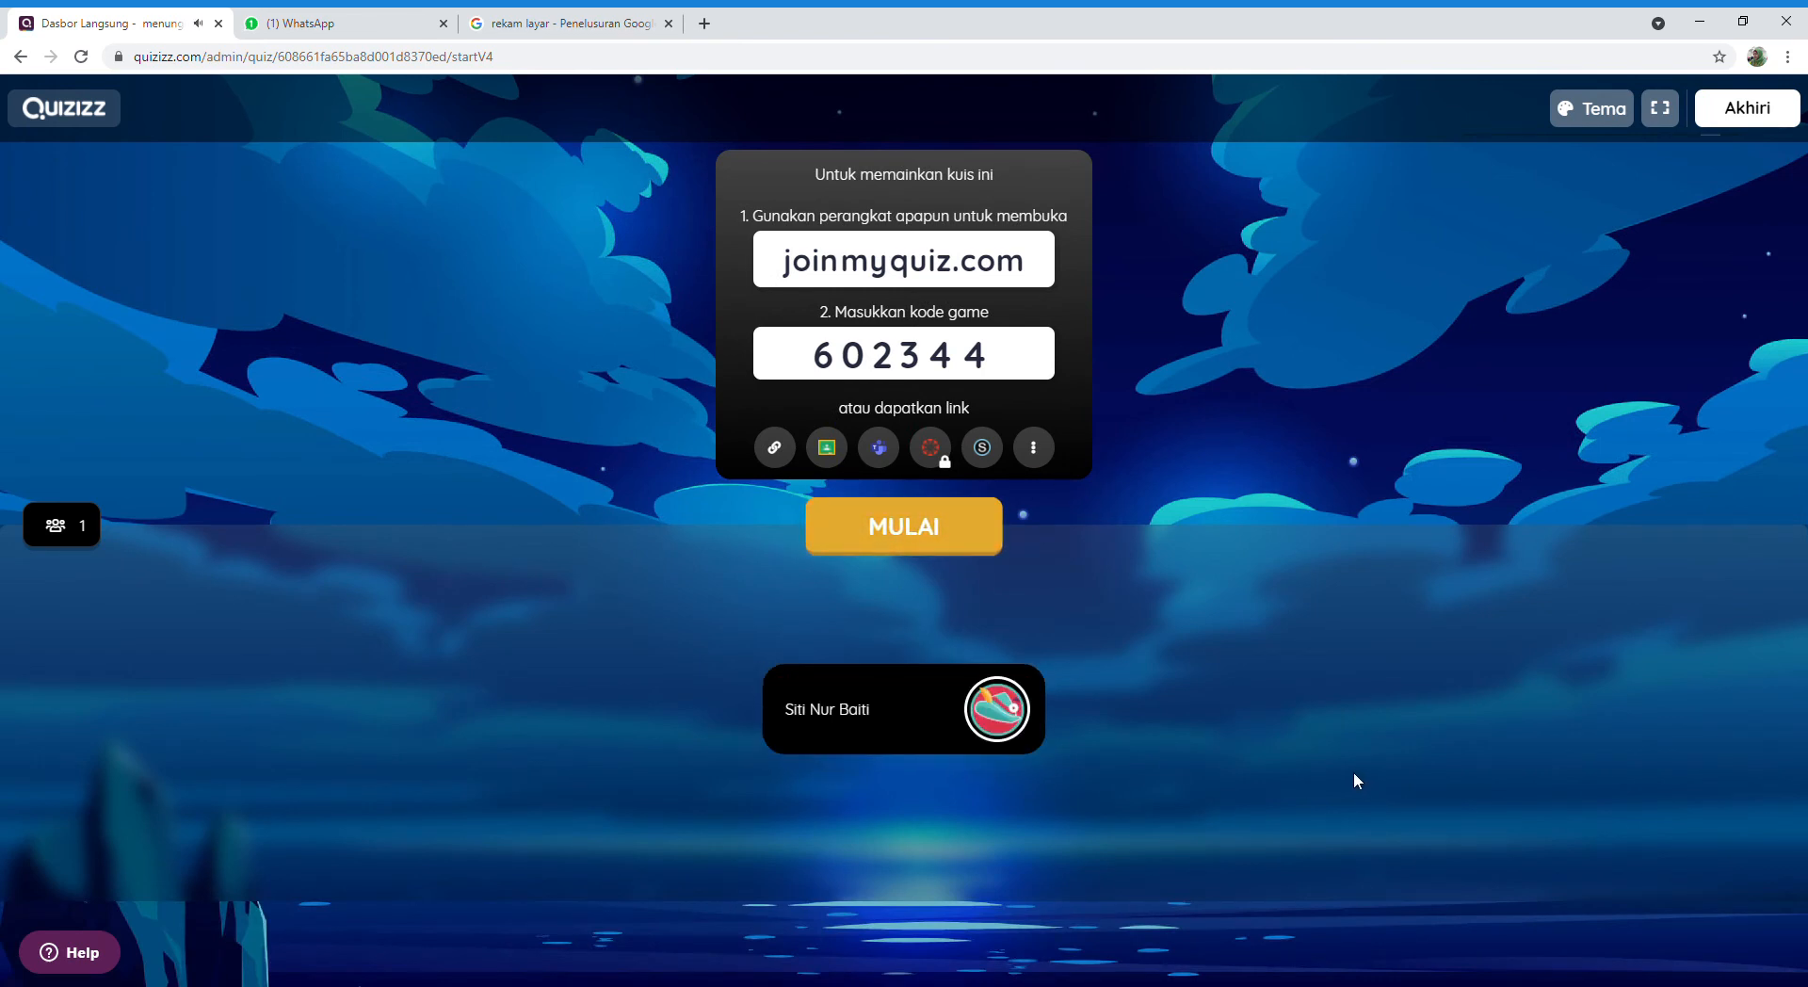
left_click(921, 528)
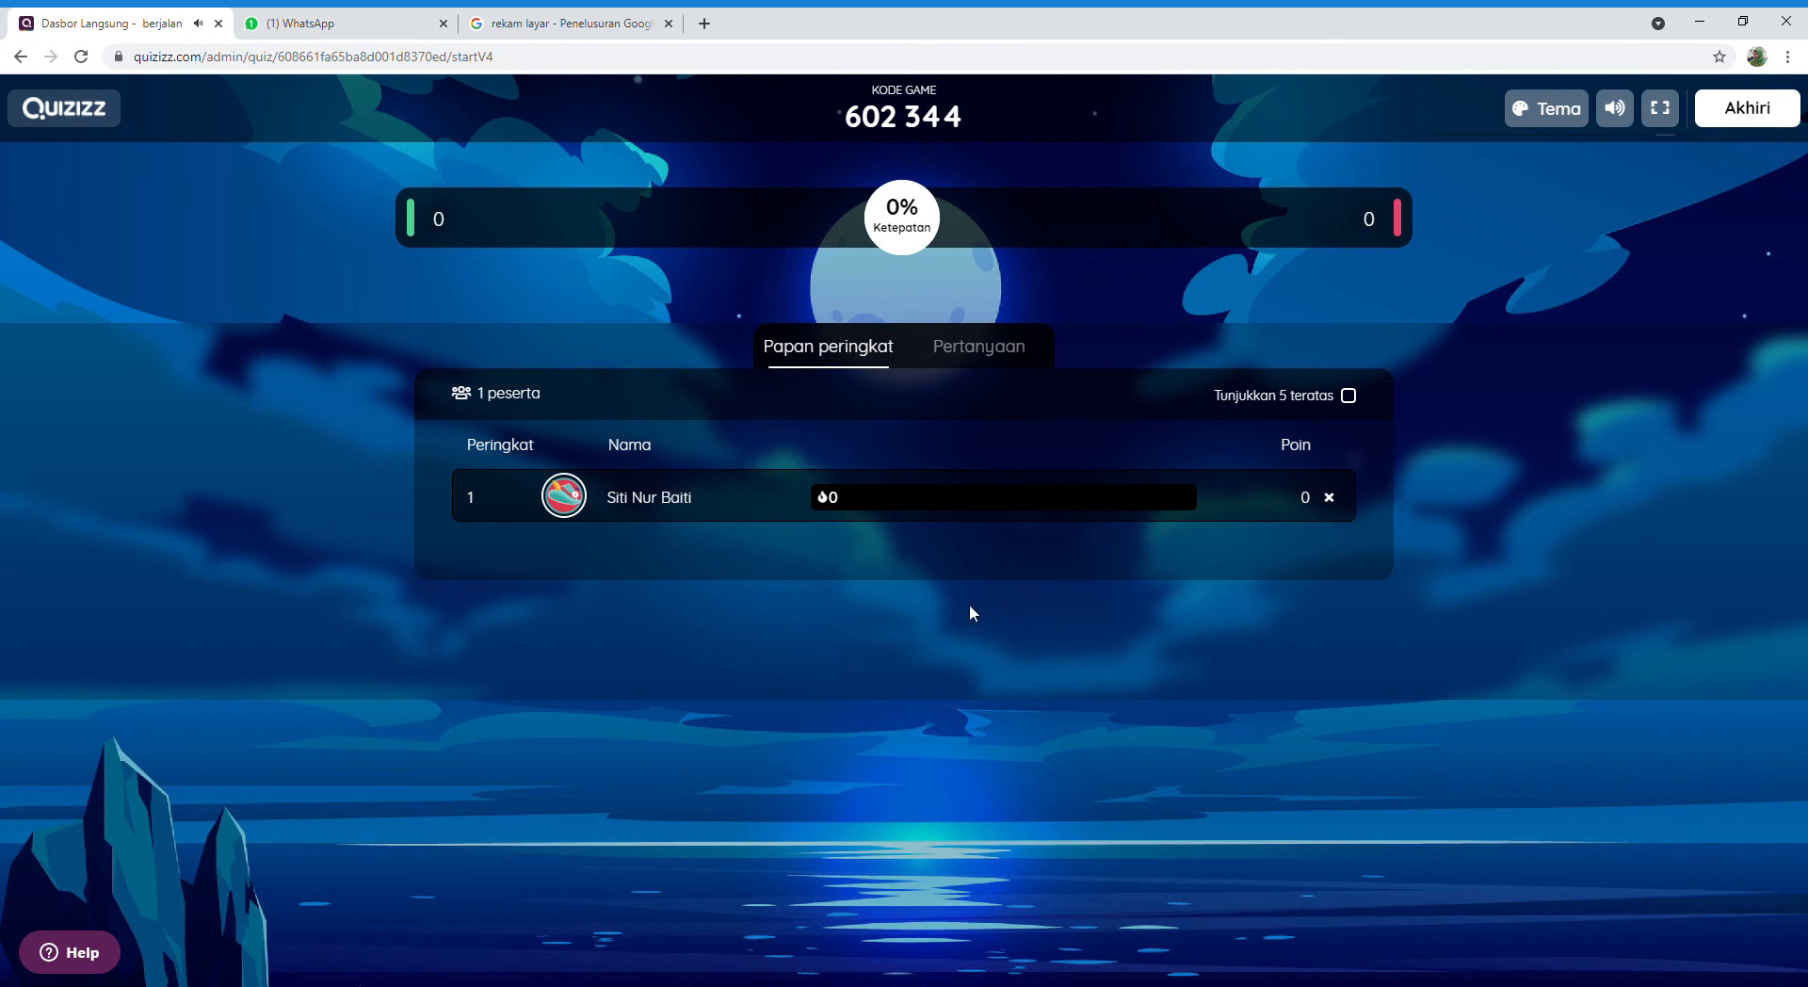
left_click(79, 68)
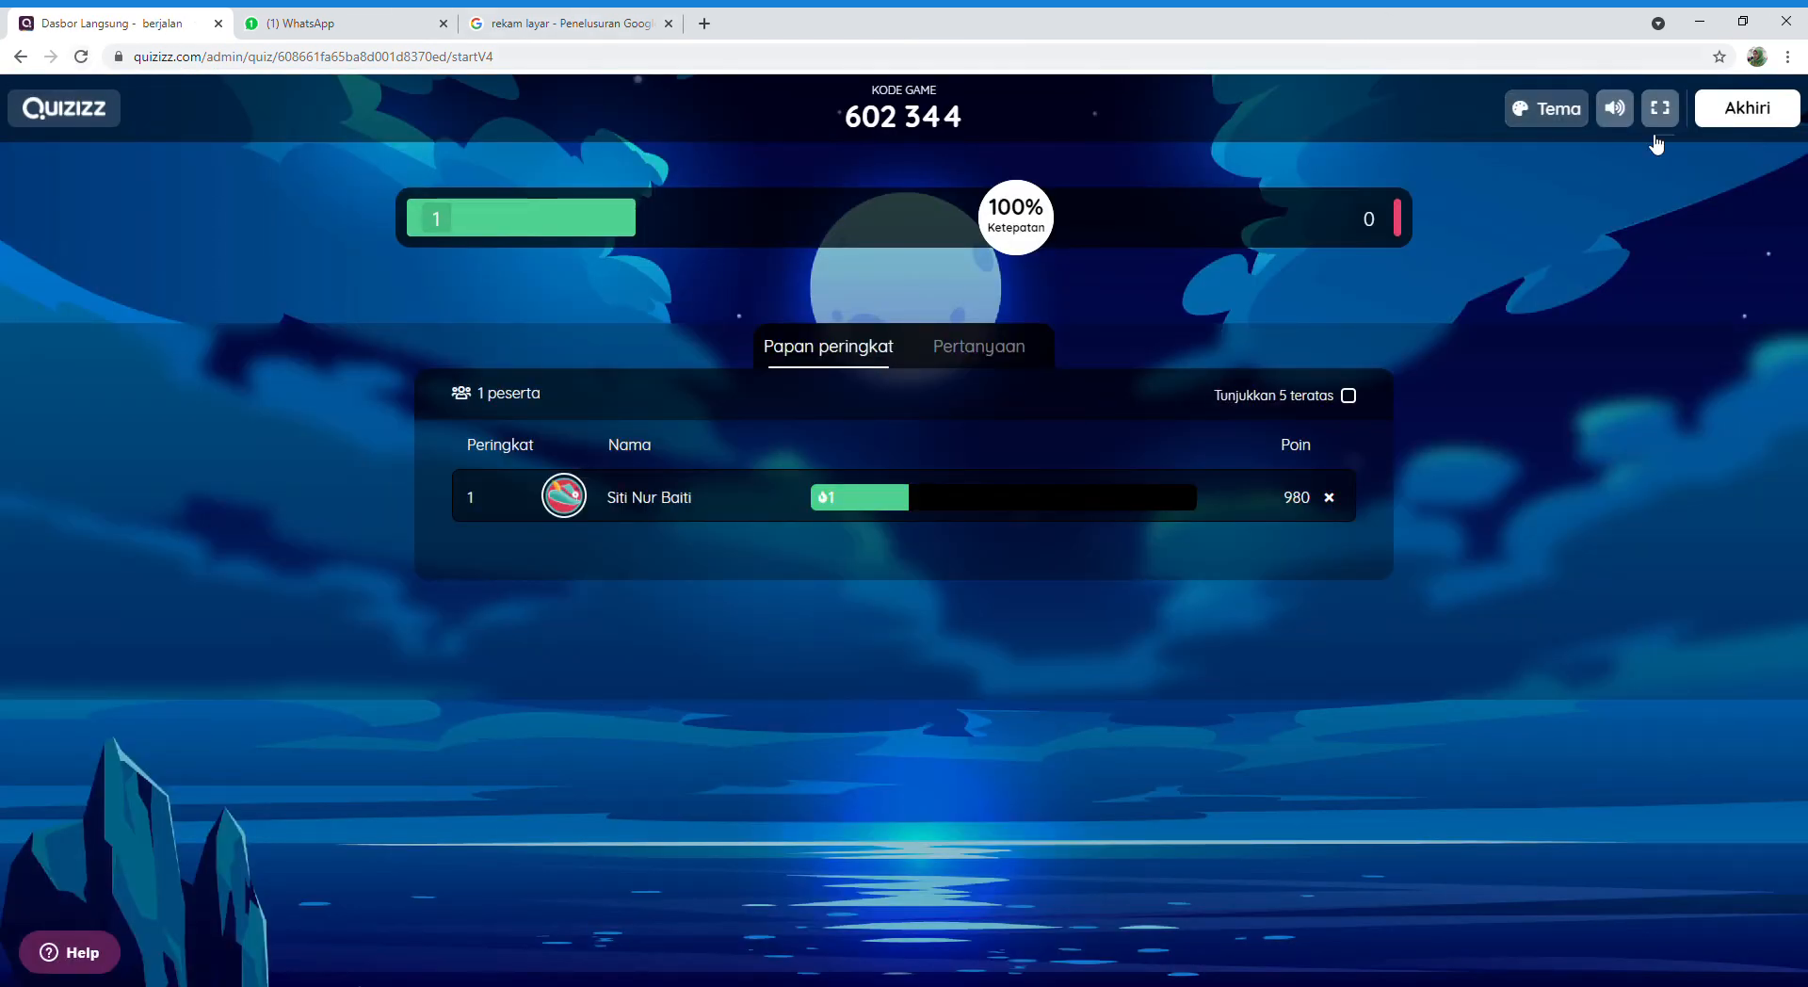
left_click(1619, 115)
left_click(1620, 118)
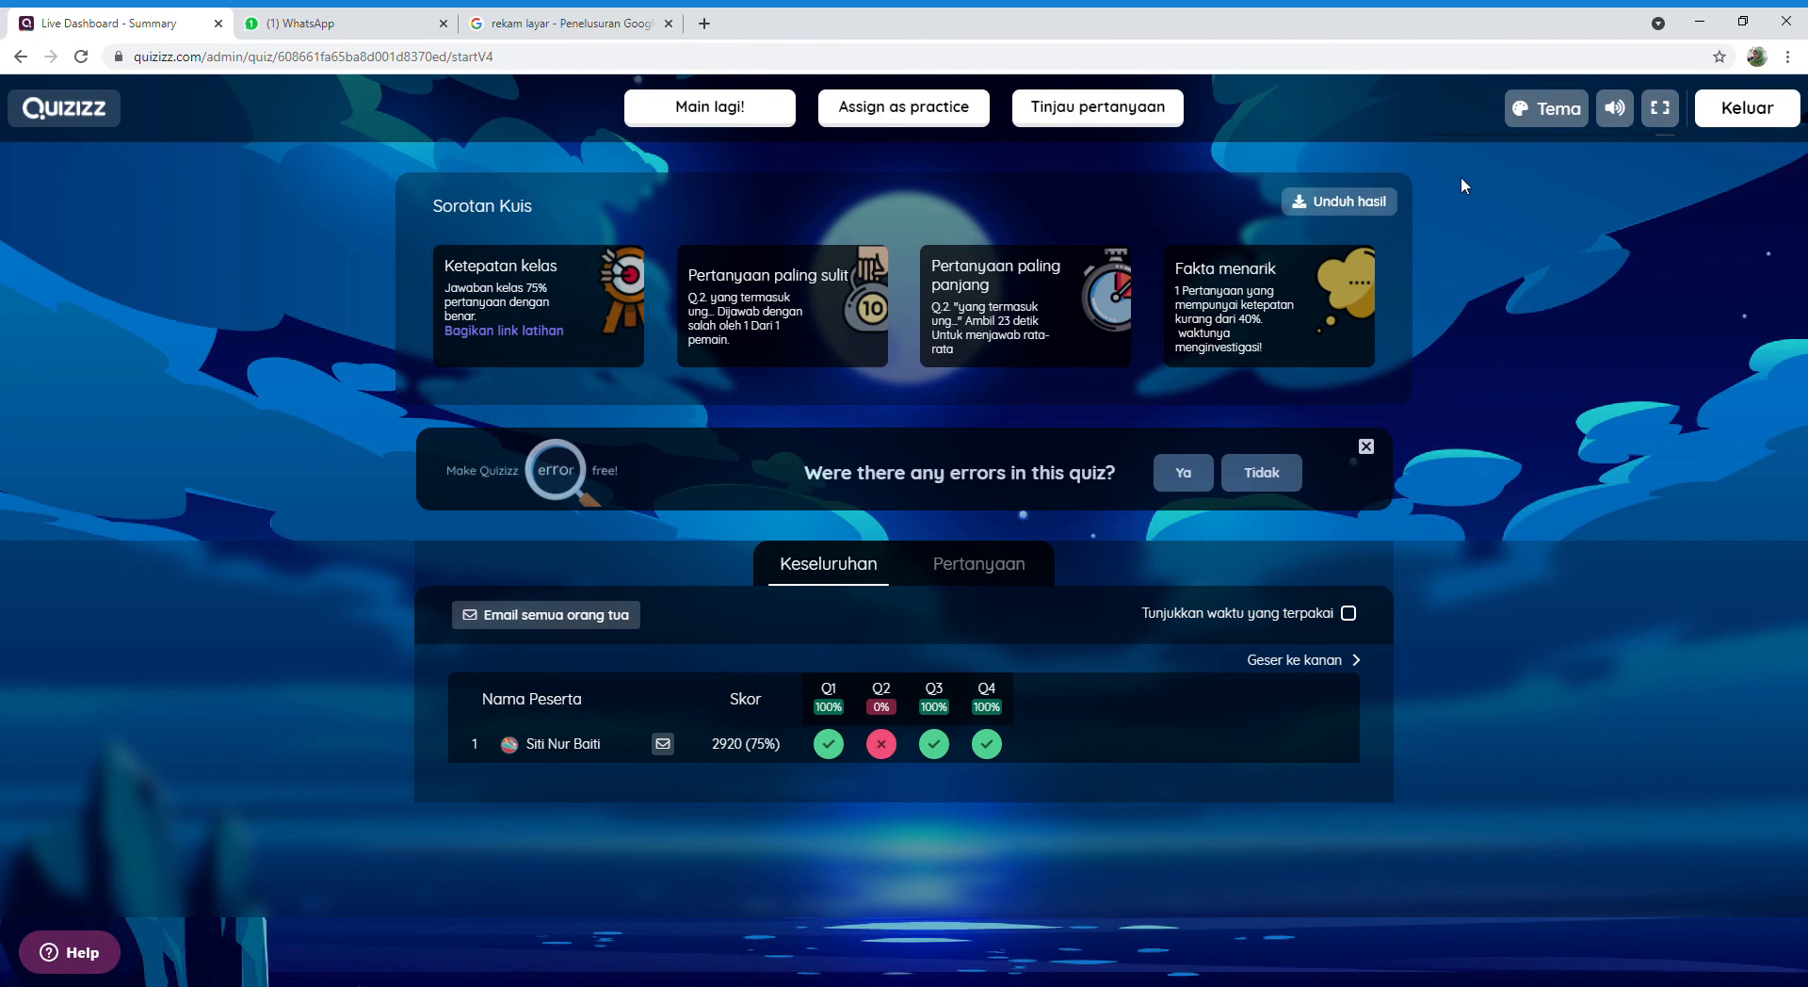
- Exit the finished game and open the report of the latest SERBA ASYIK session in Hasil
left_click(1745, 110)
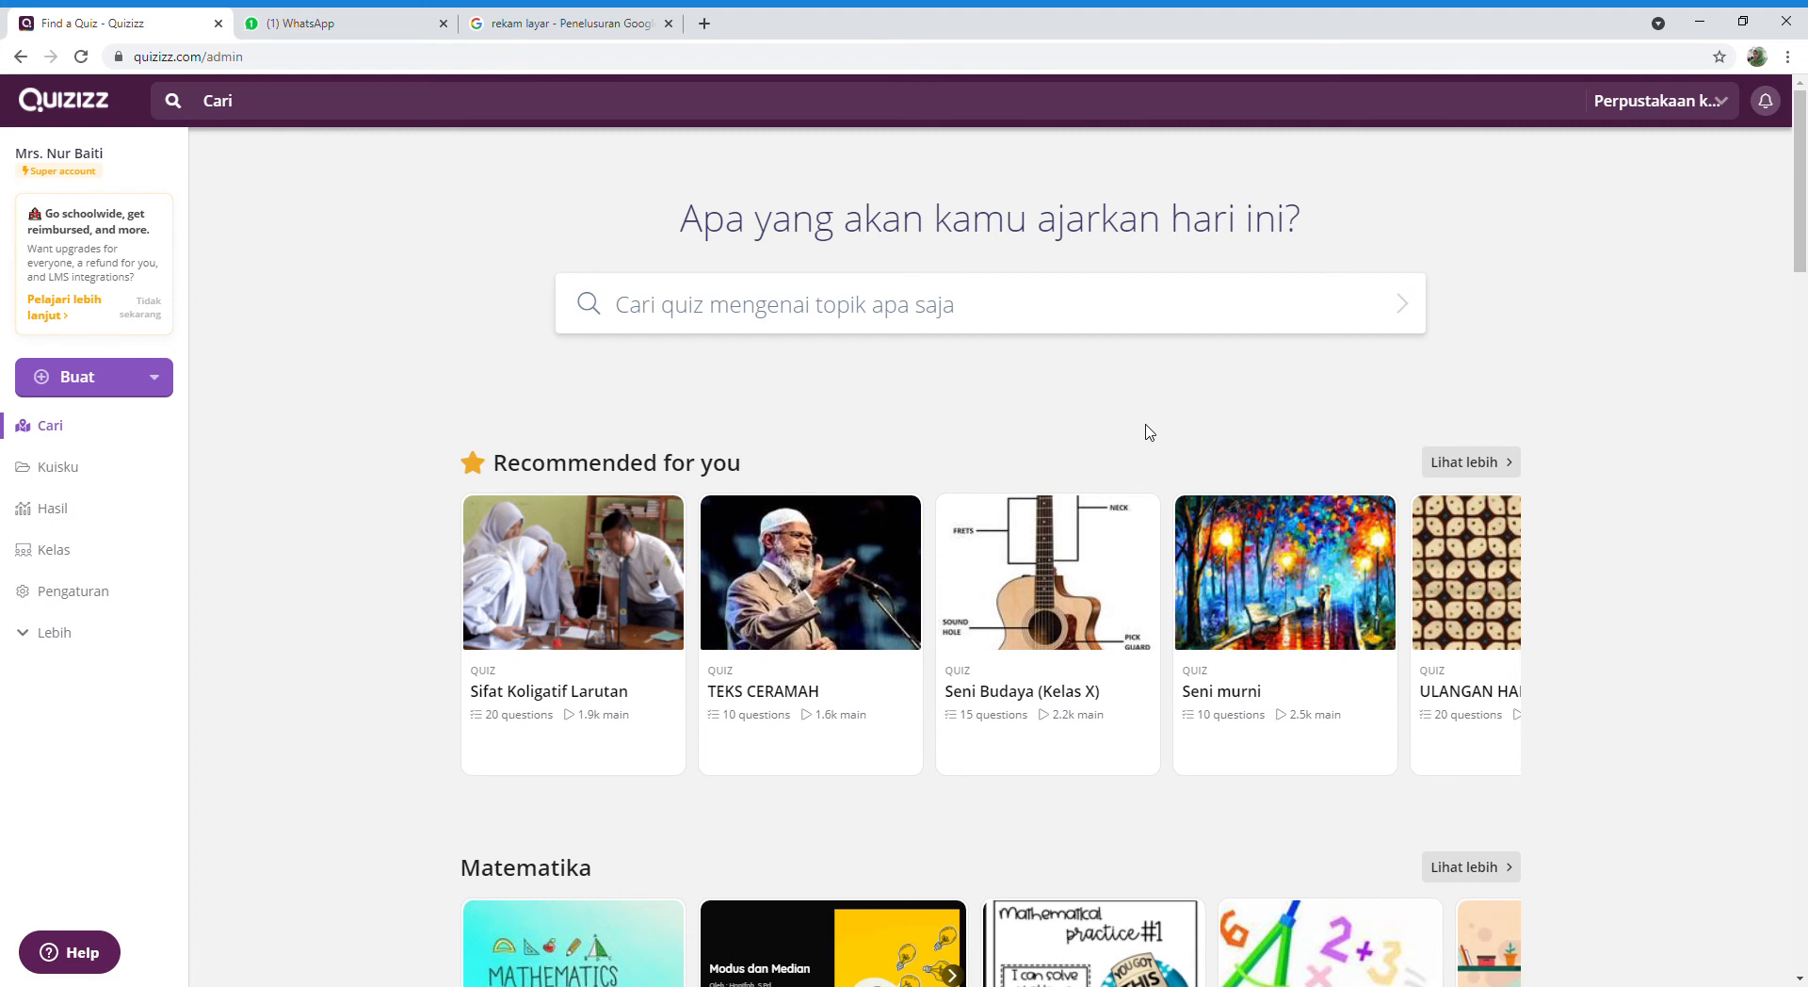
left_click(56, 524)
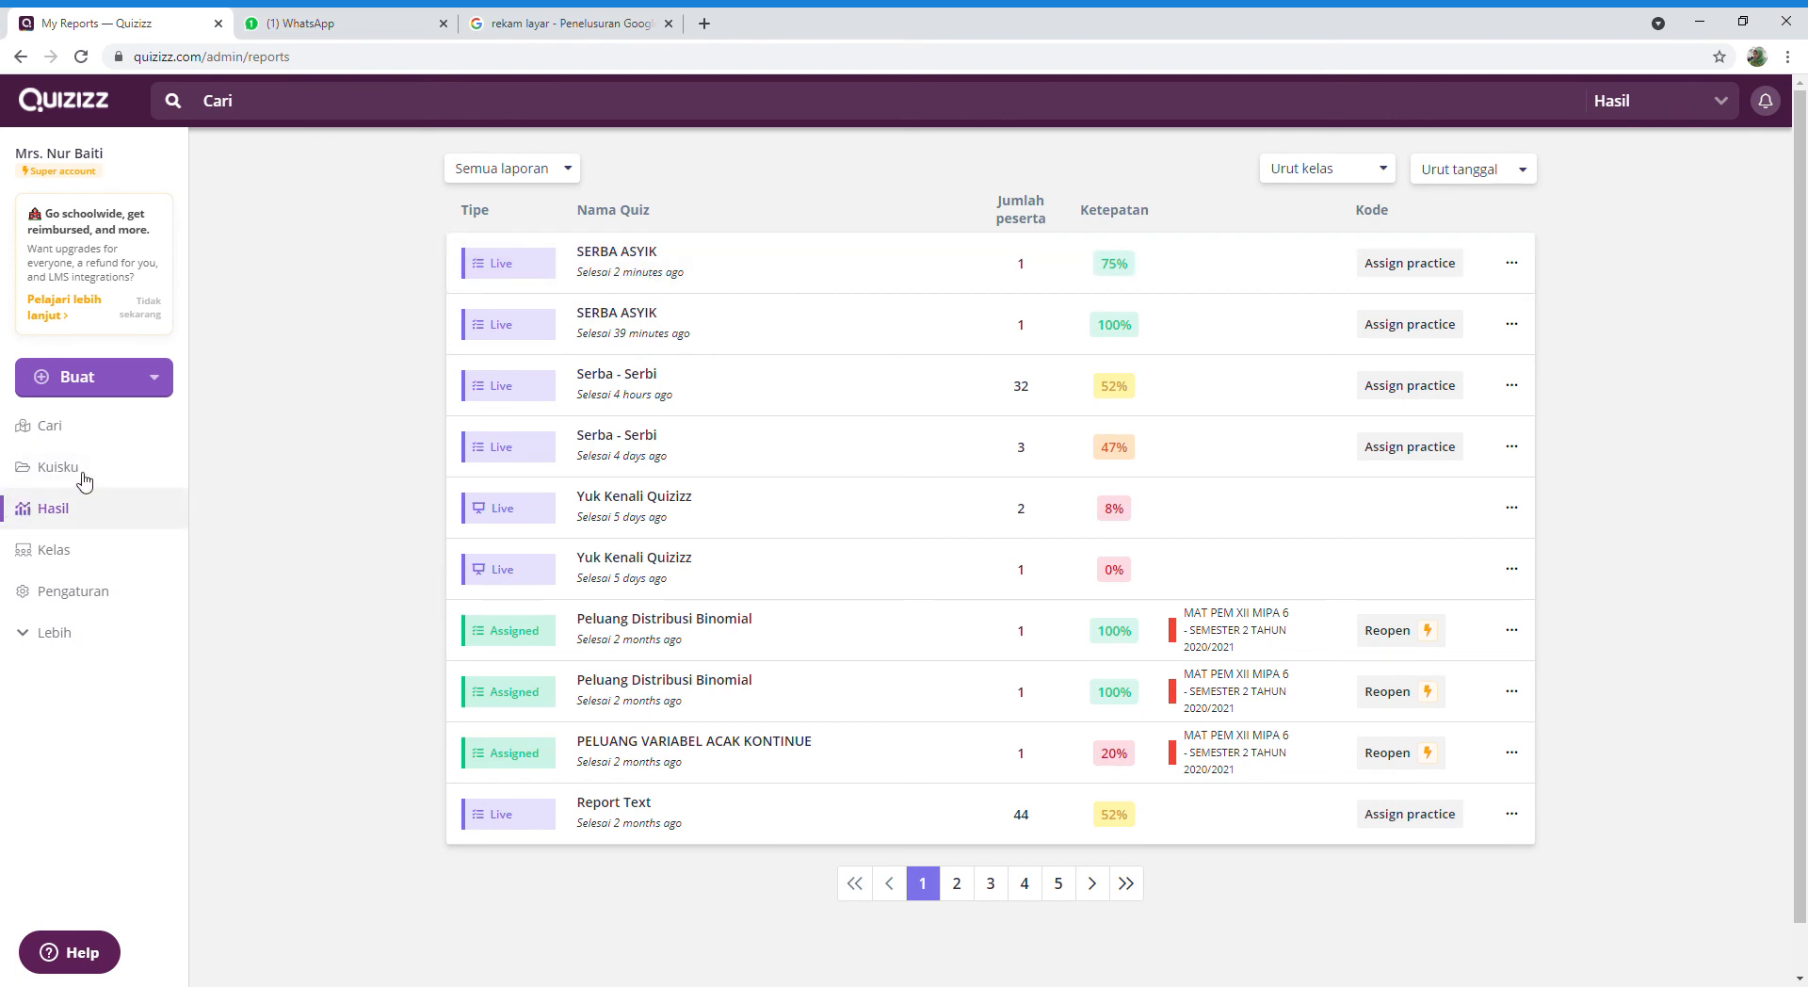
left_click(647, 274)
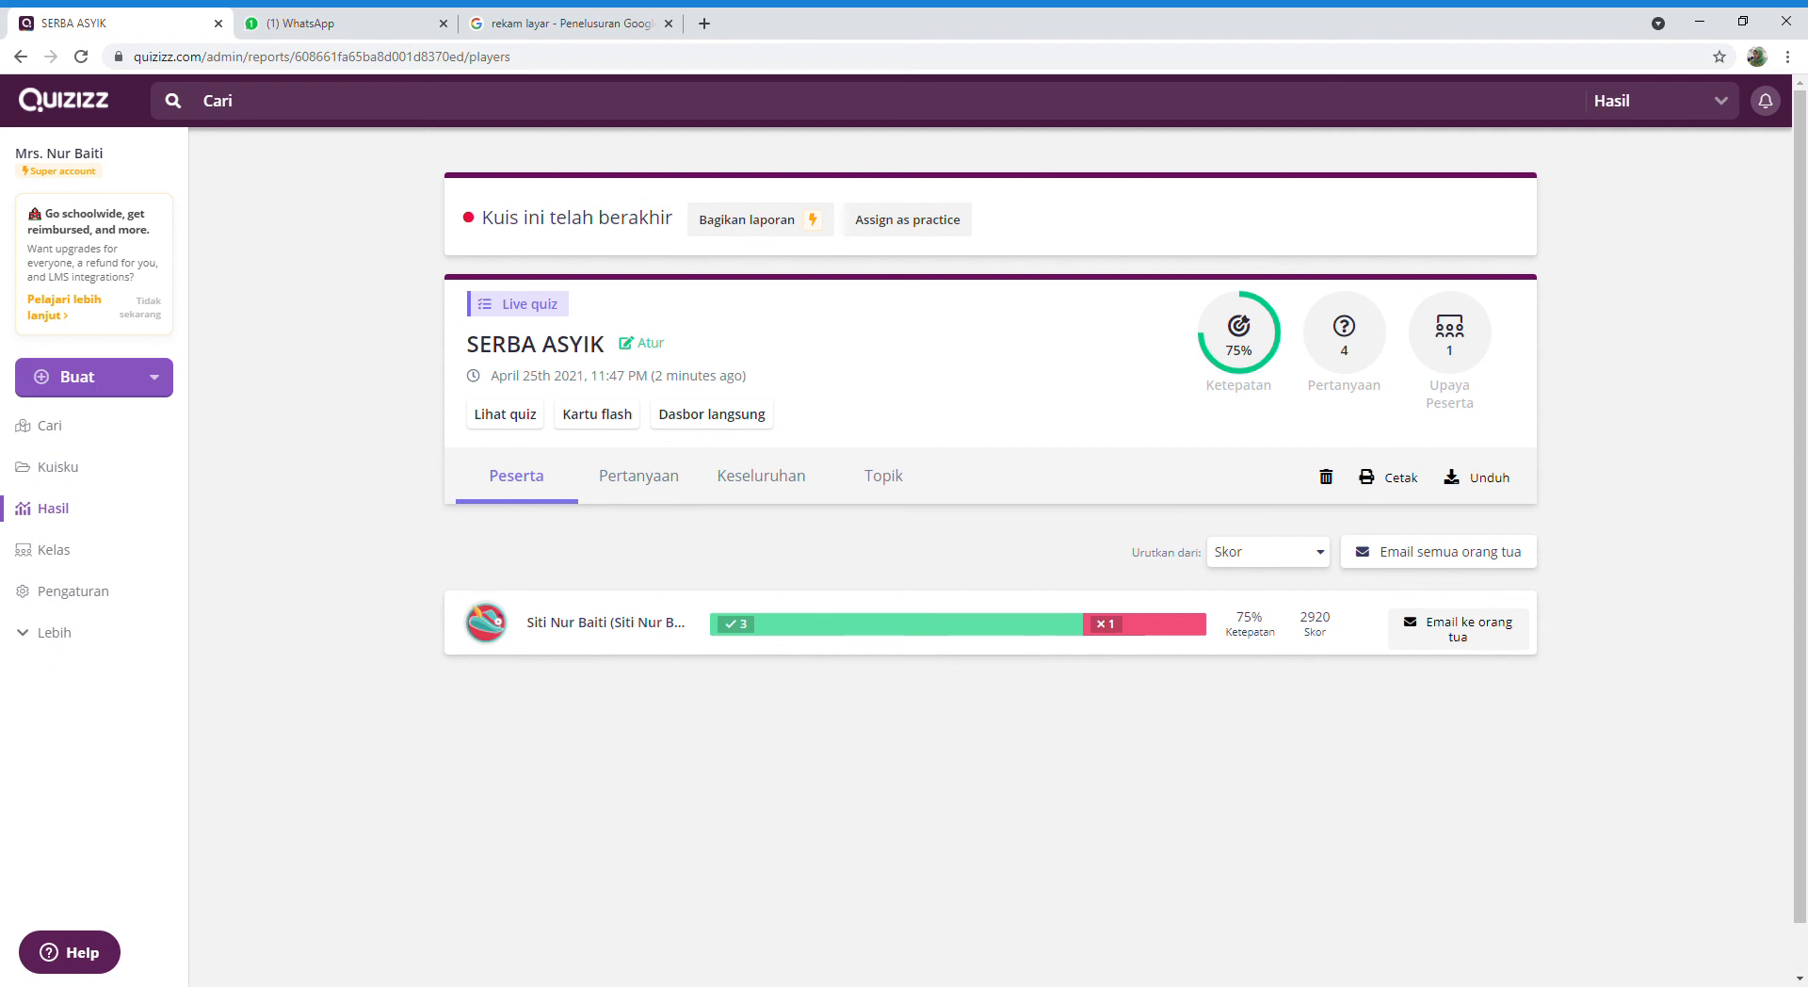
- Print the report's Ringkasan pertanyaan with Save as PDF as the destination, save it, and close the print page
left_click(1391, 486)
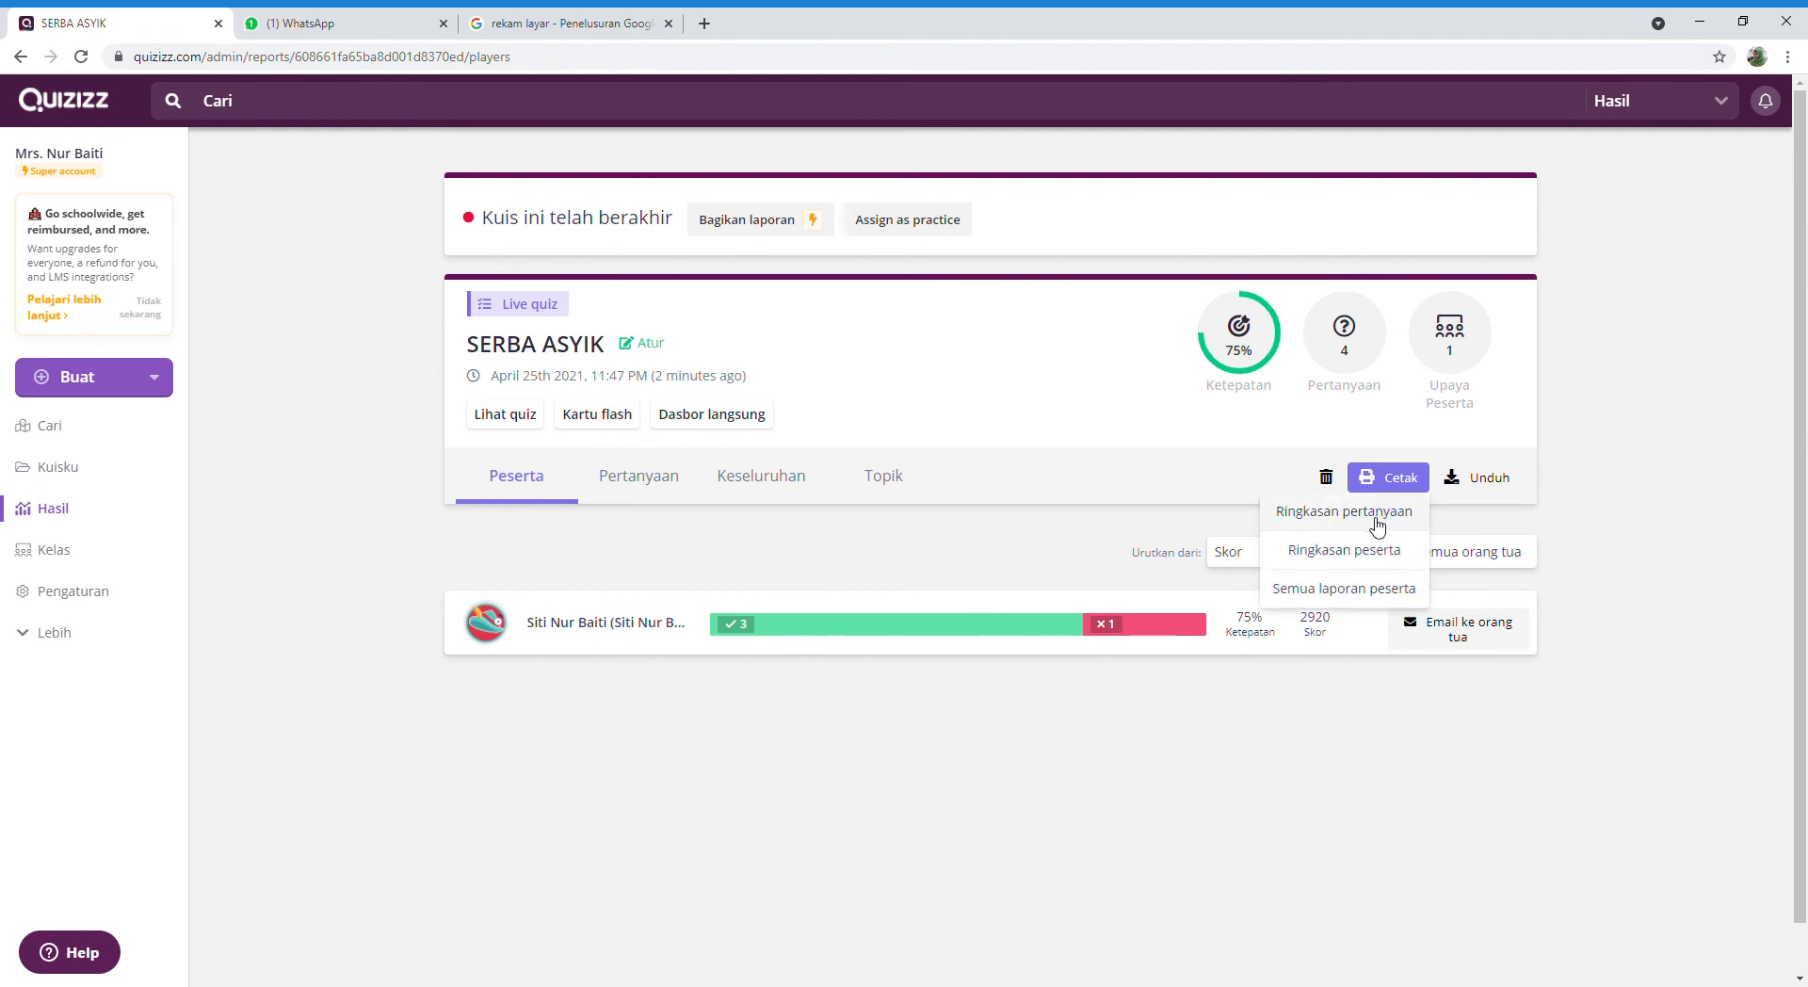
left_click(1378, 516)
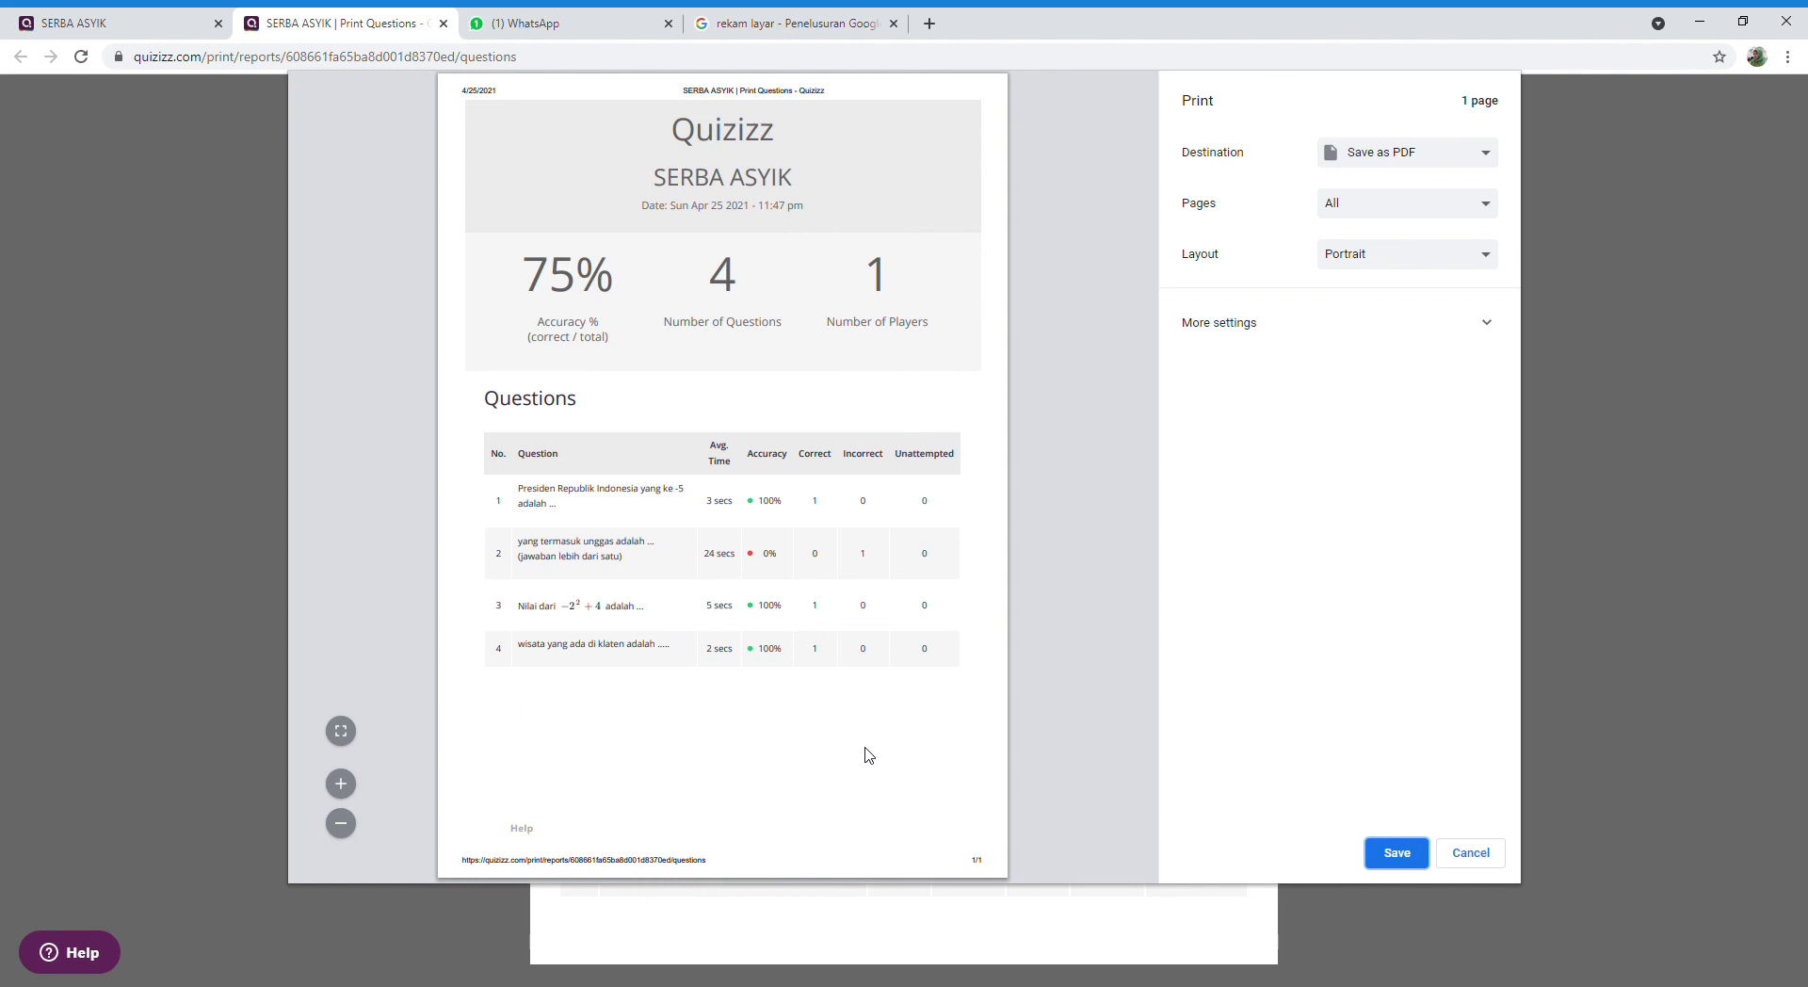
left_click(1487, 158)
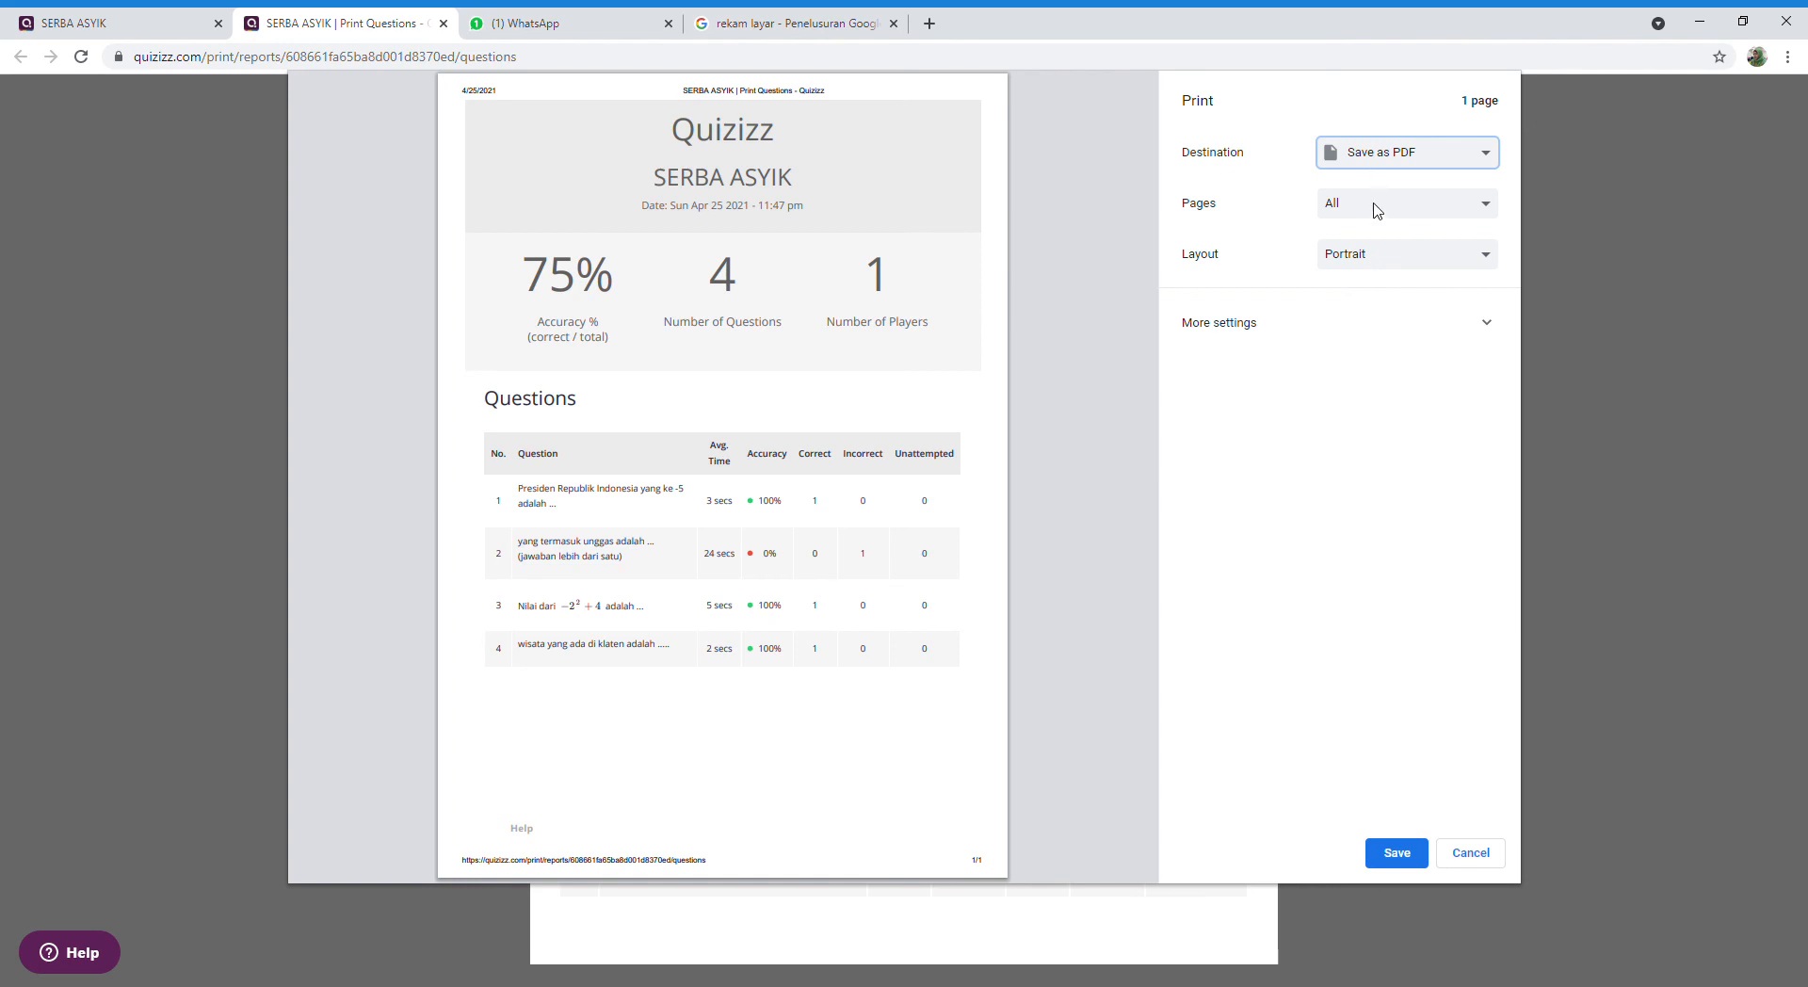
left_click(1401, 859)
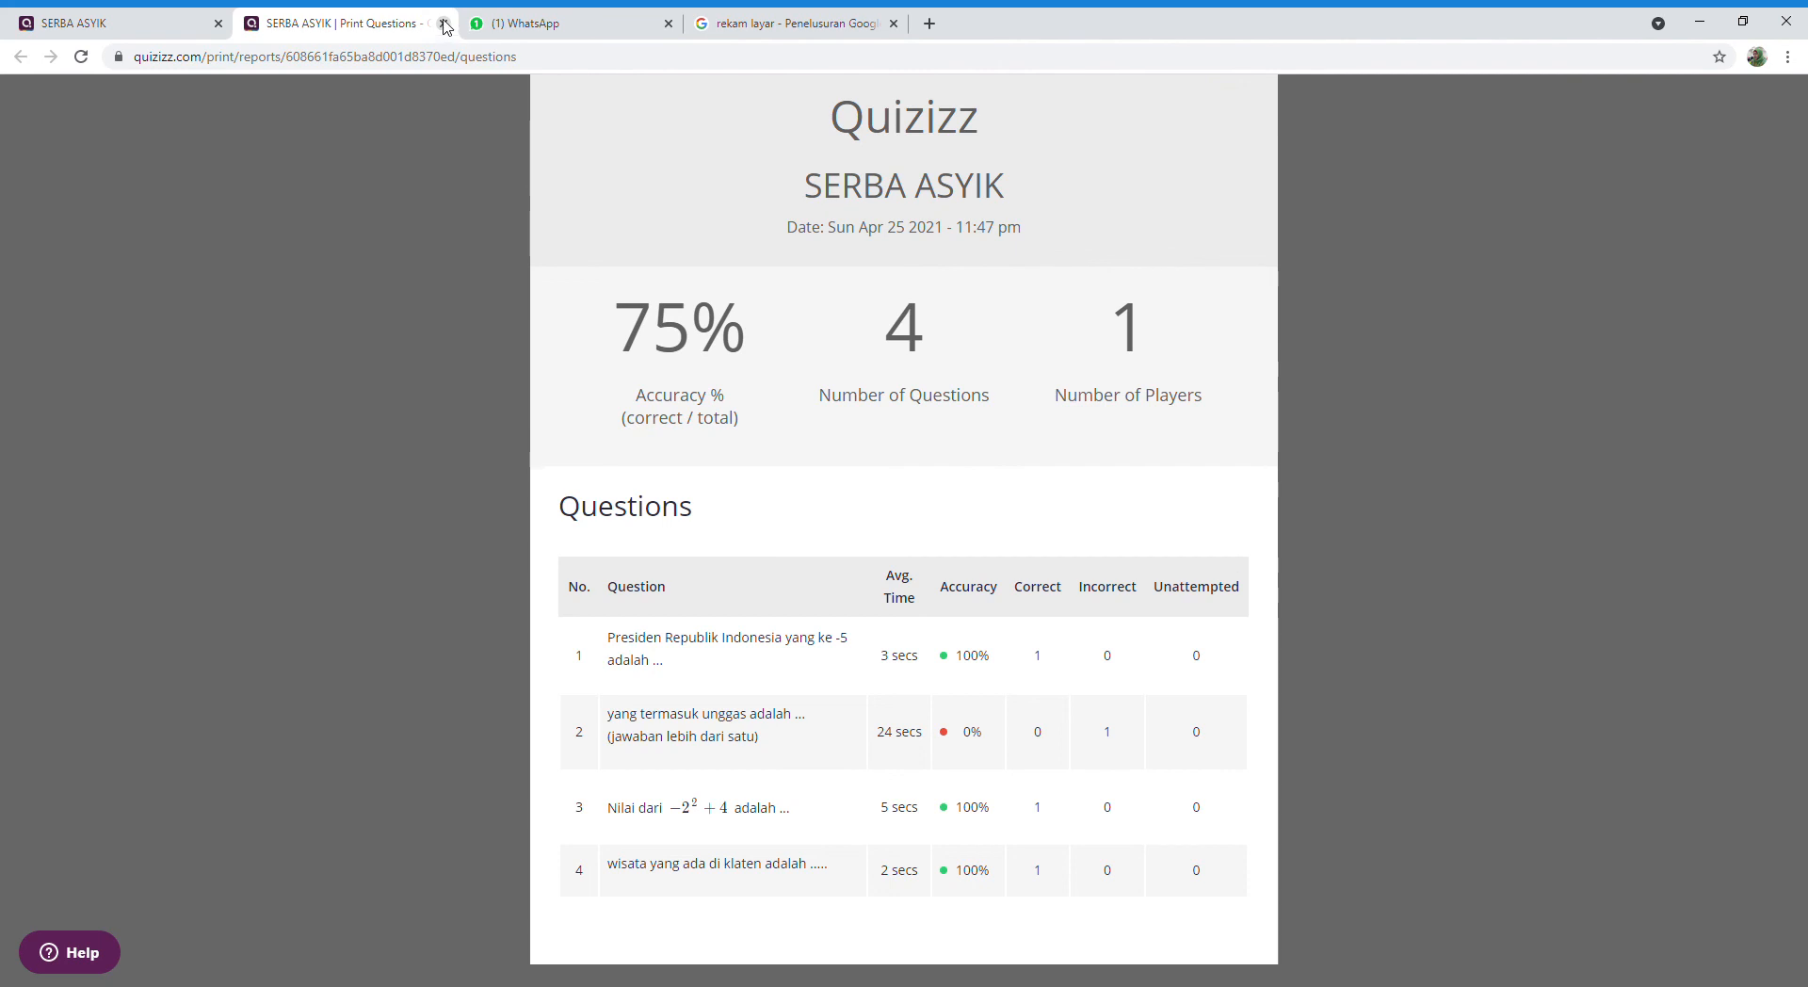
left_click(444, 25)
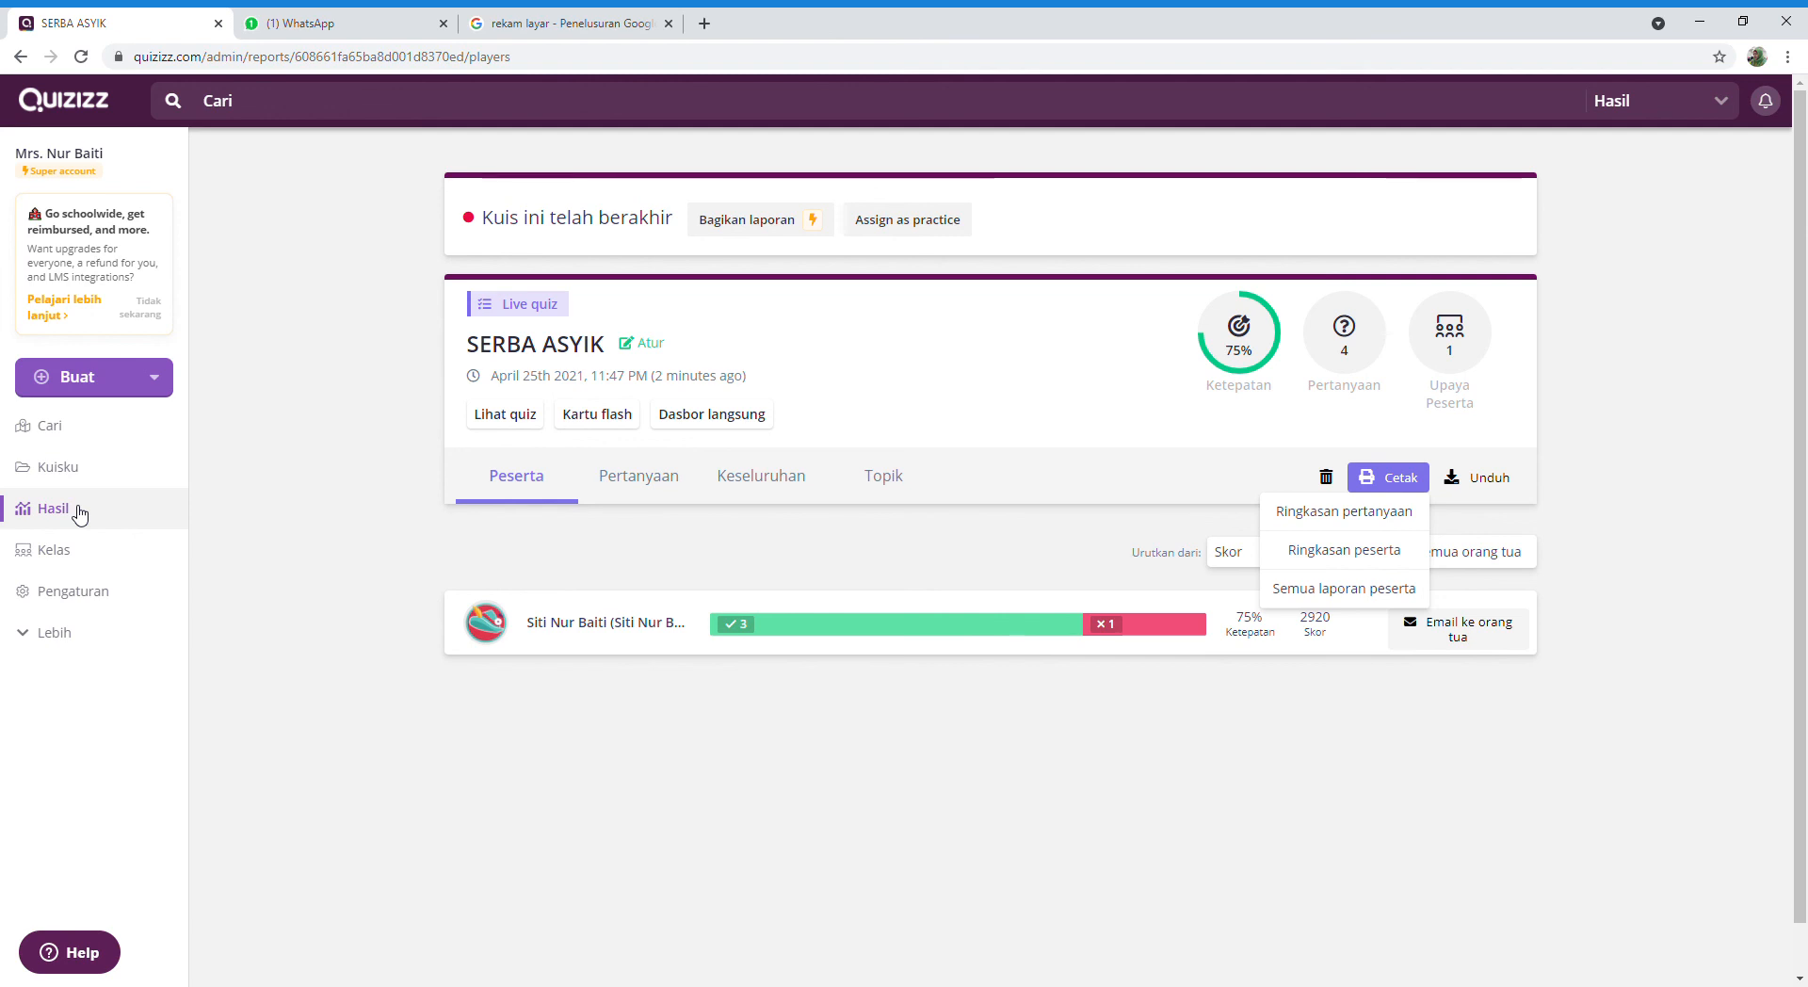
- Open the SERBA ASYIK quiz from Kuisku and start assigning it as homework (Berikan pekerjaan rumah)
left_click(59, 467)
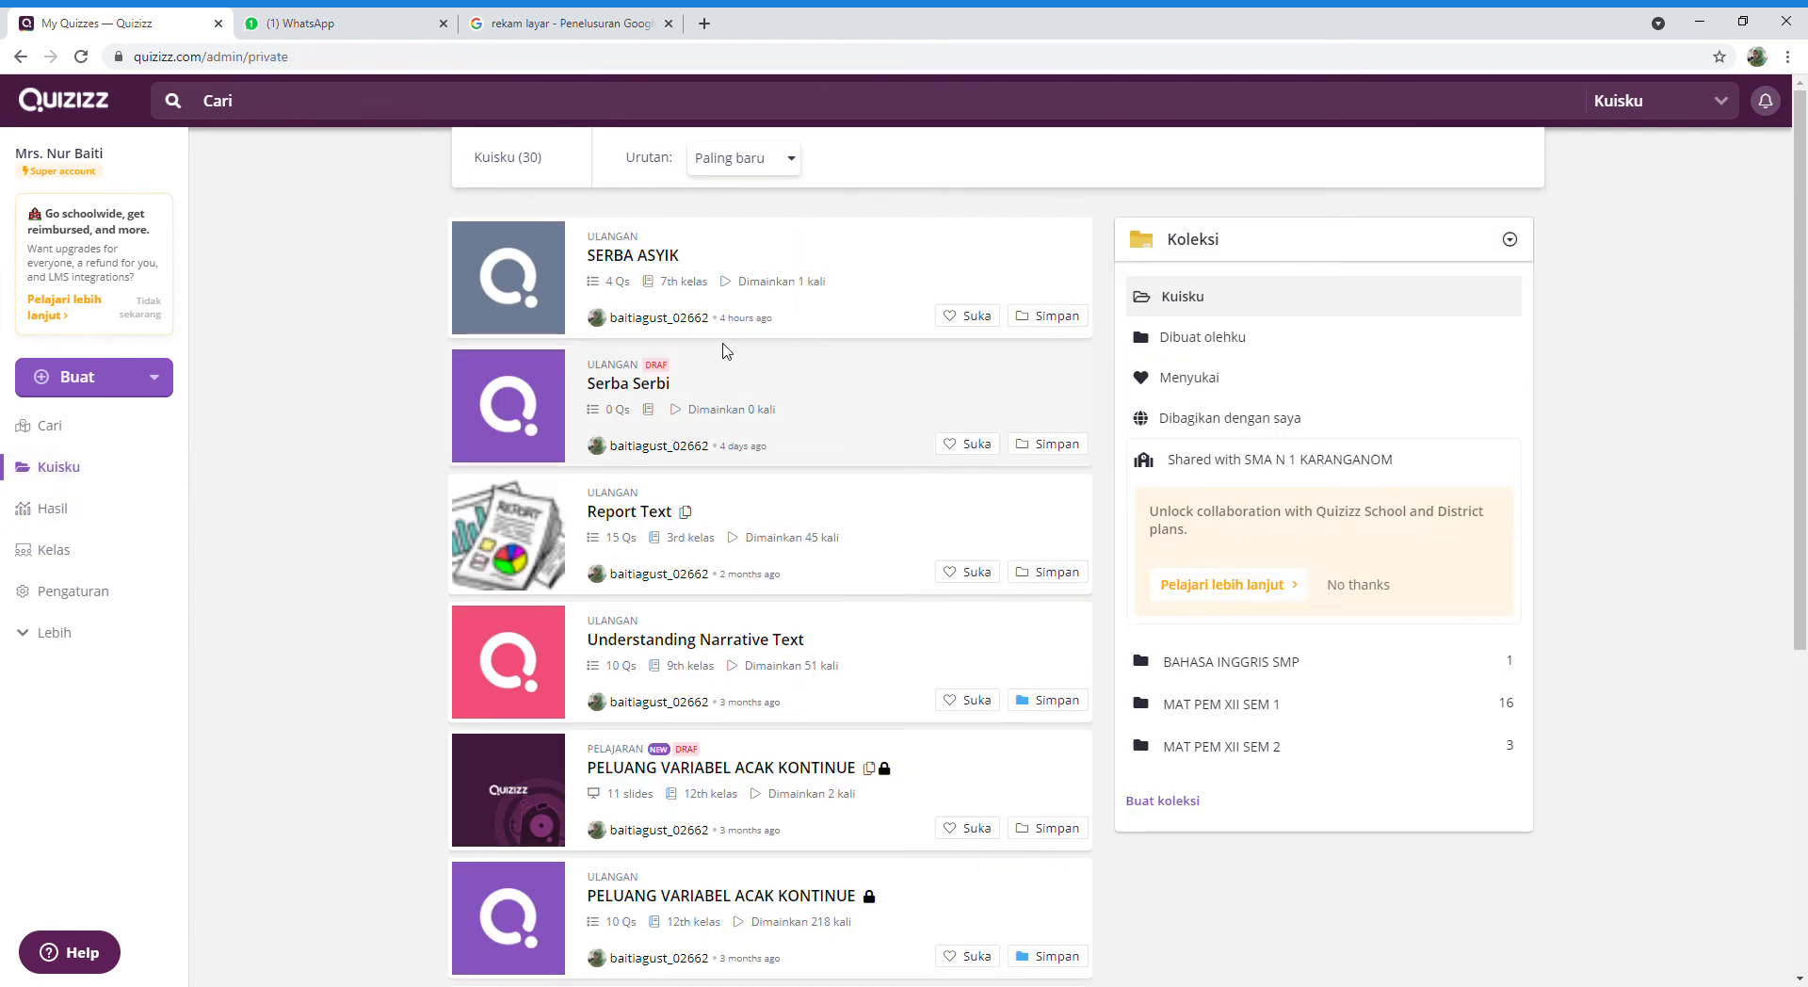
left_click(659, 273)
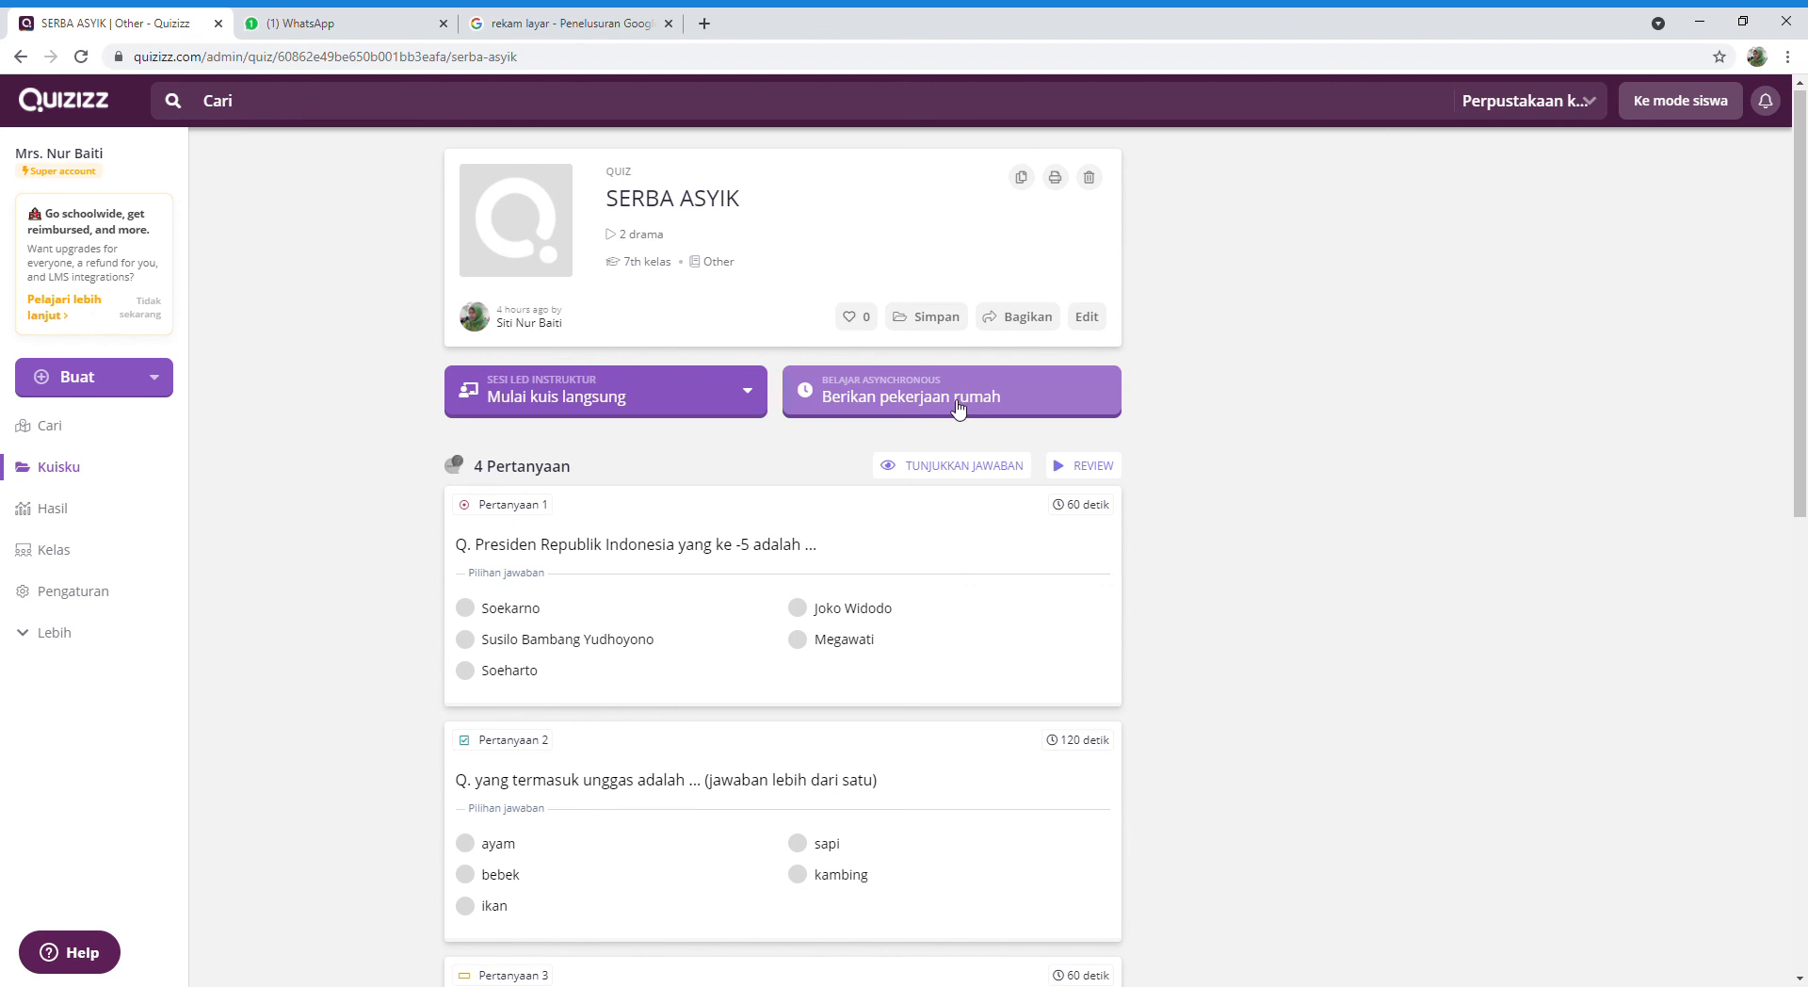
left_click(868, 403)
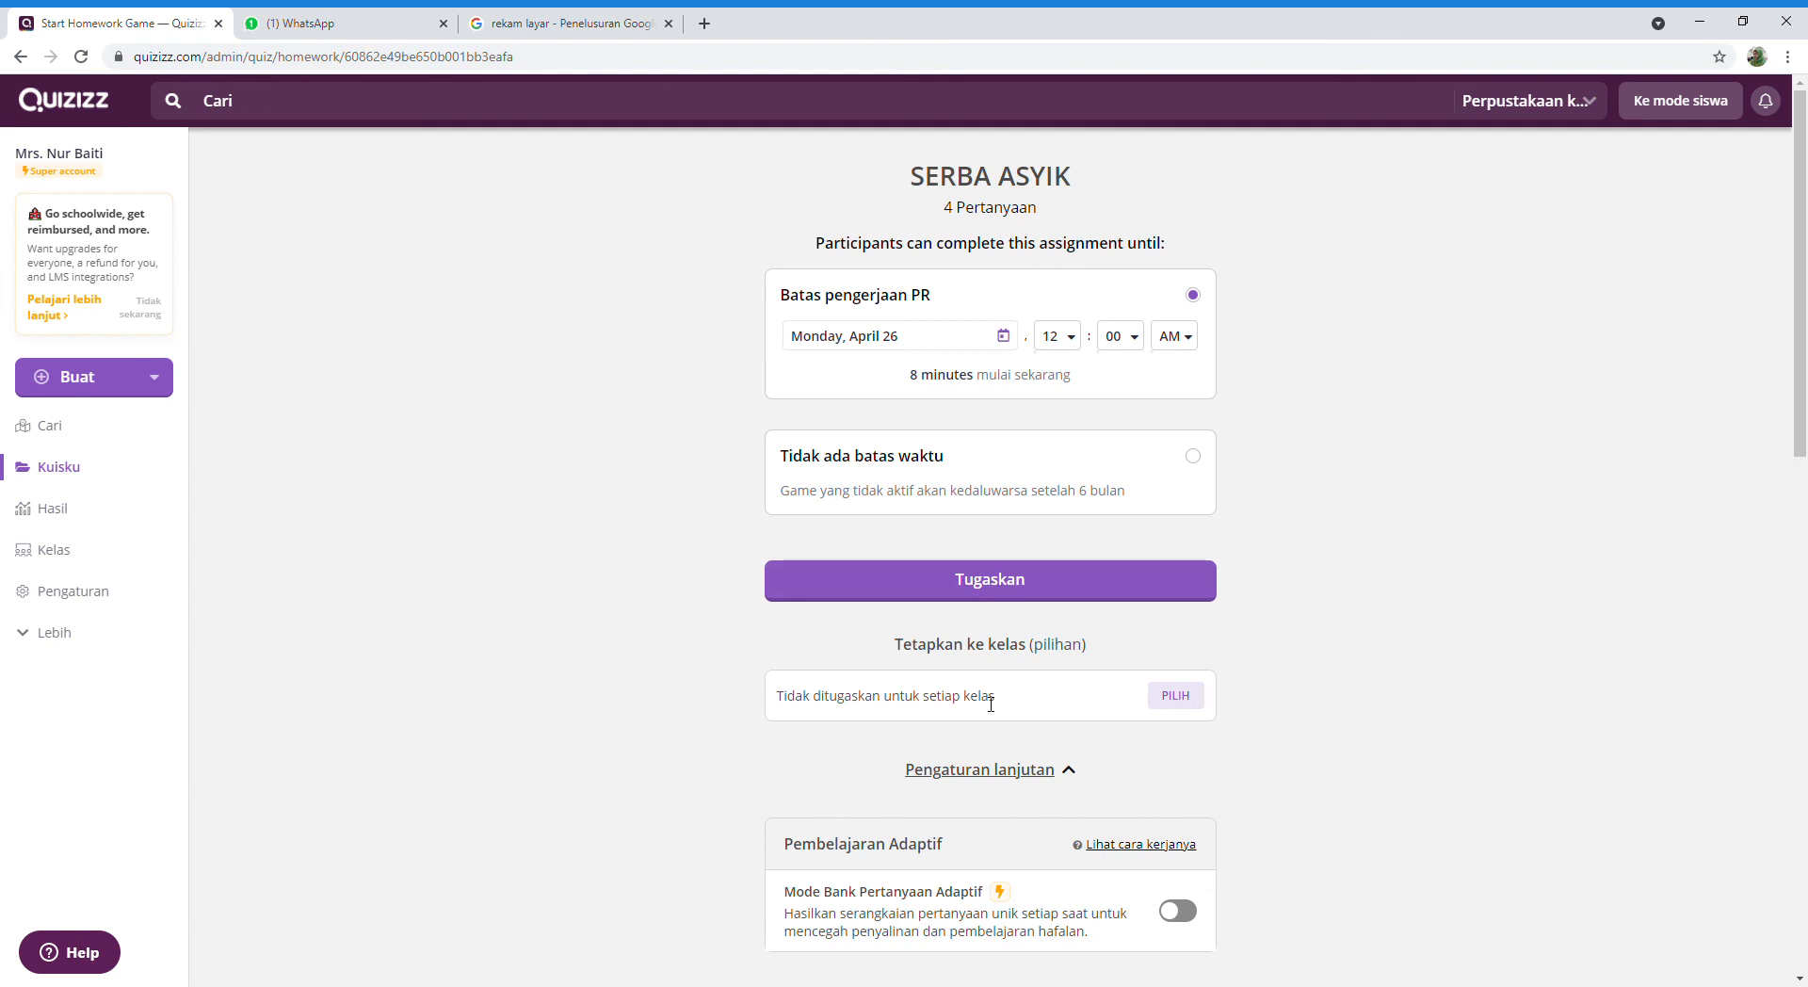
- Examine the class selection for the homework, cancel it, and look through the deadline and advanced settings
left_click(1176, 697)
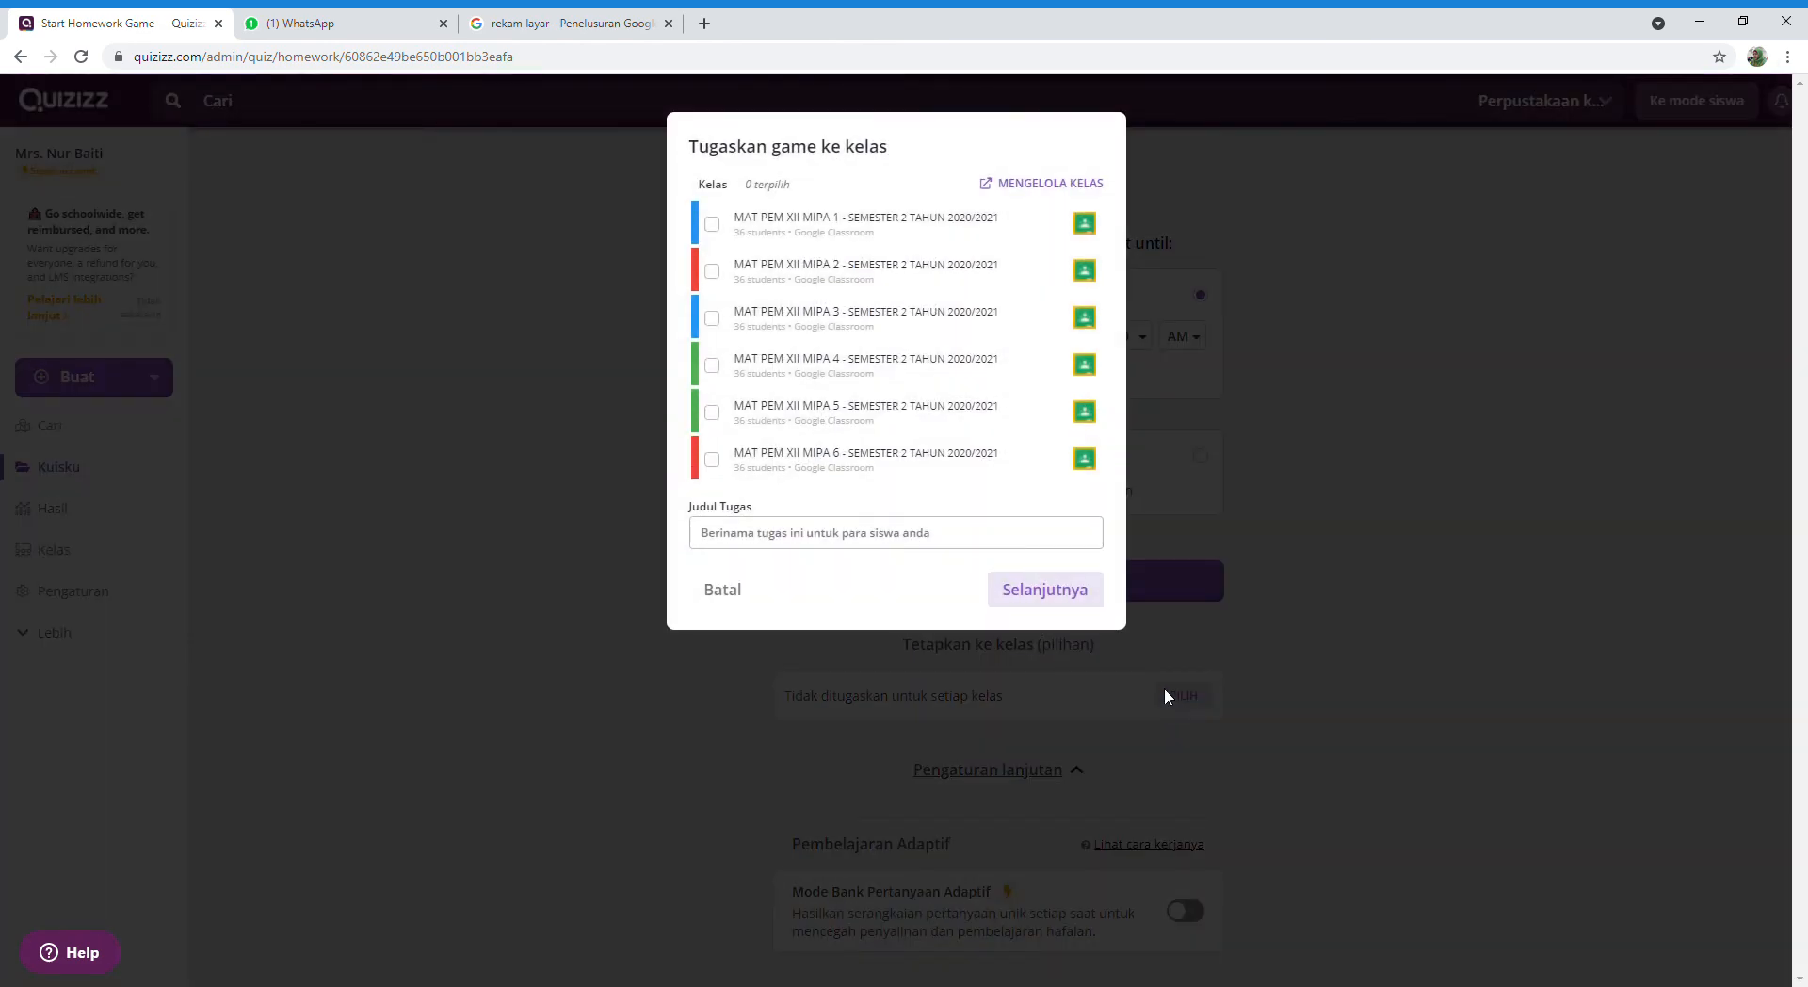
left_click(741, 595)
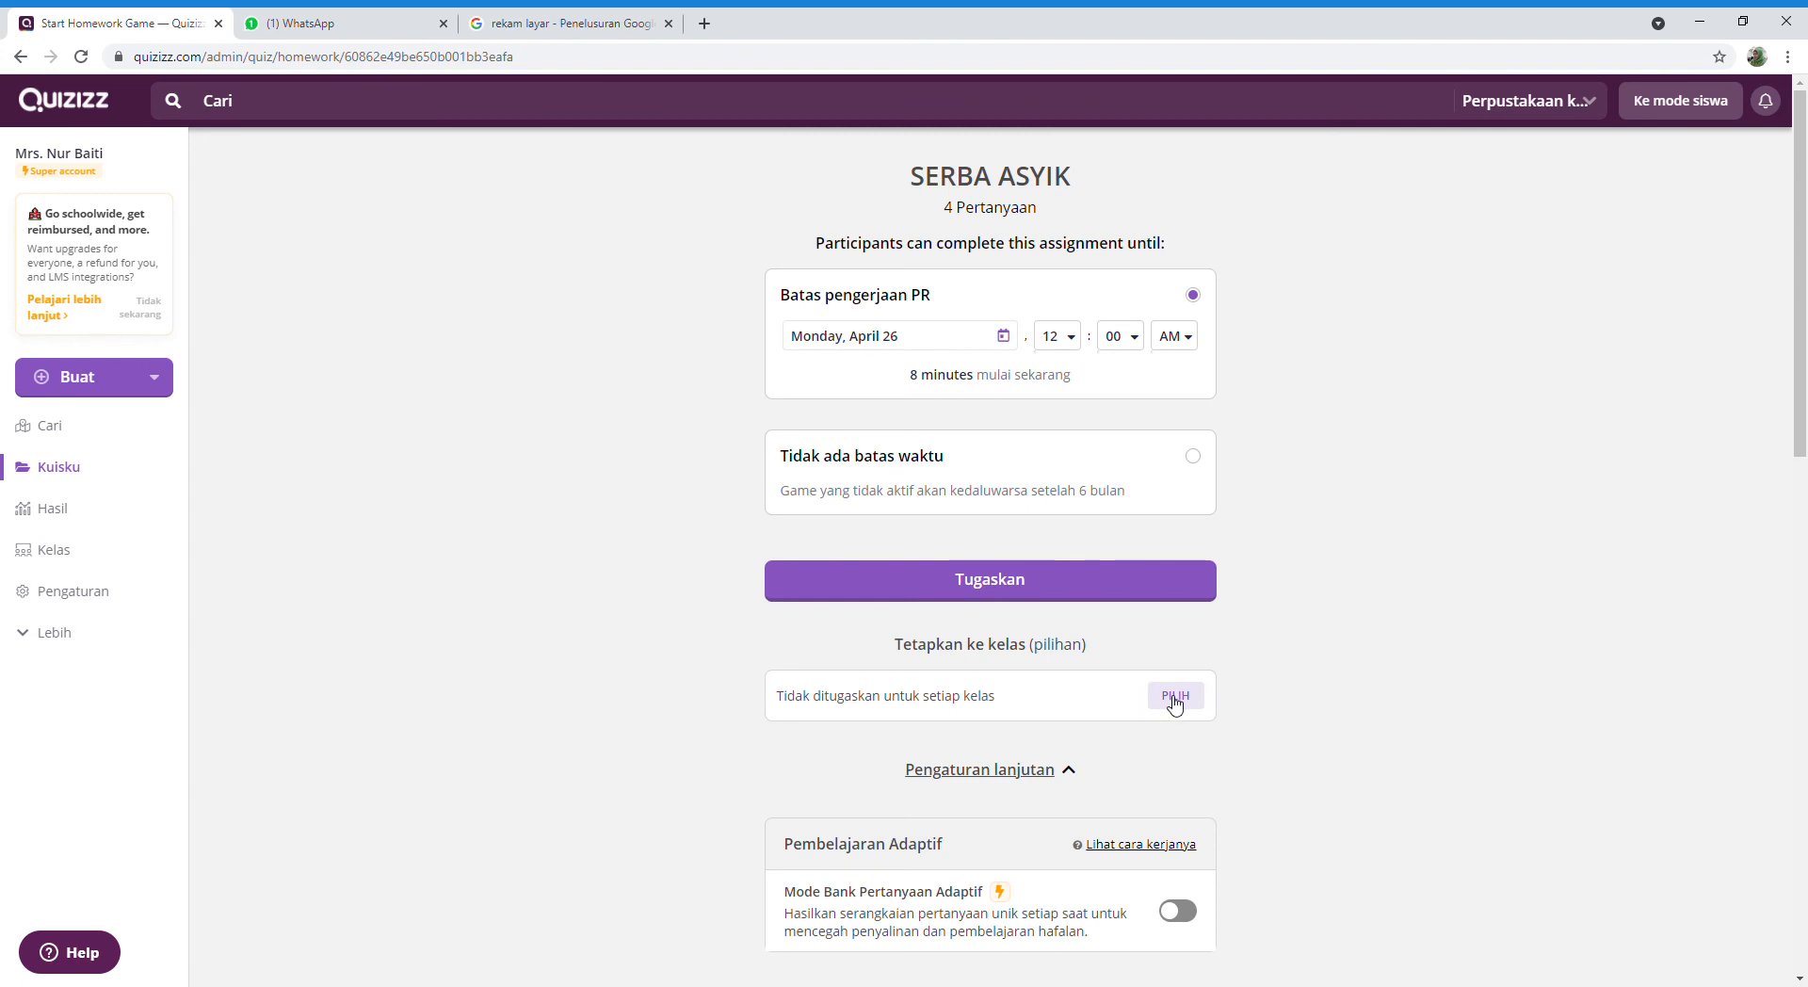
scroll(1149, 720, "down", 3)
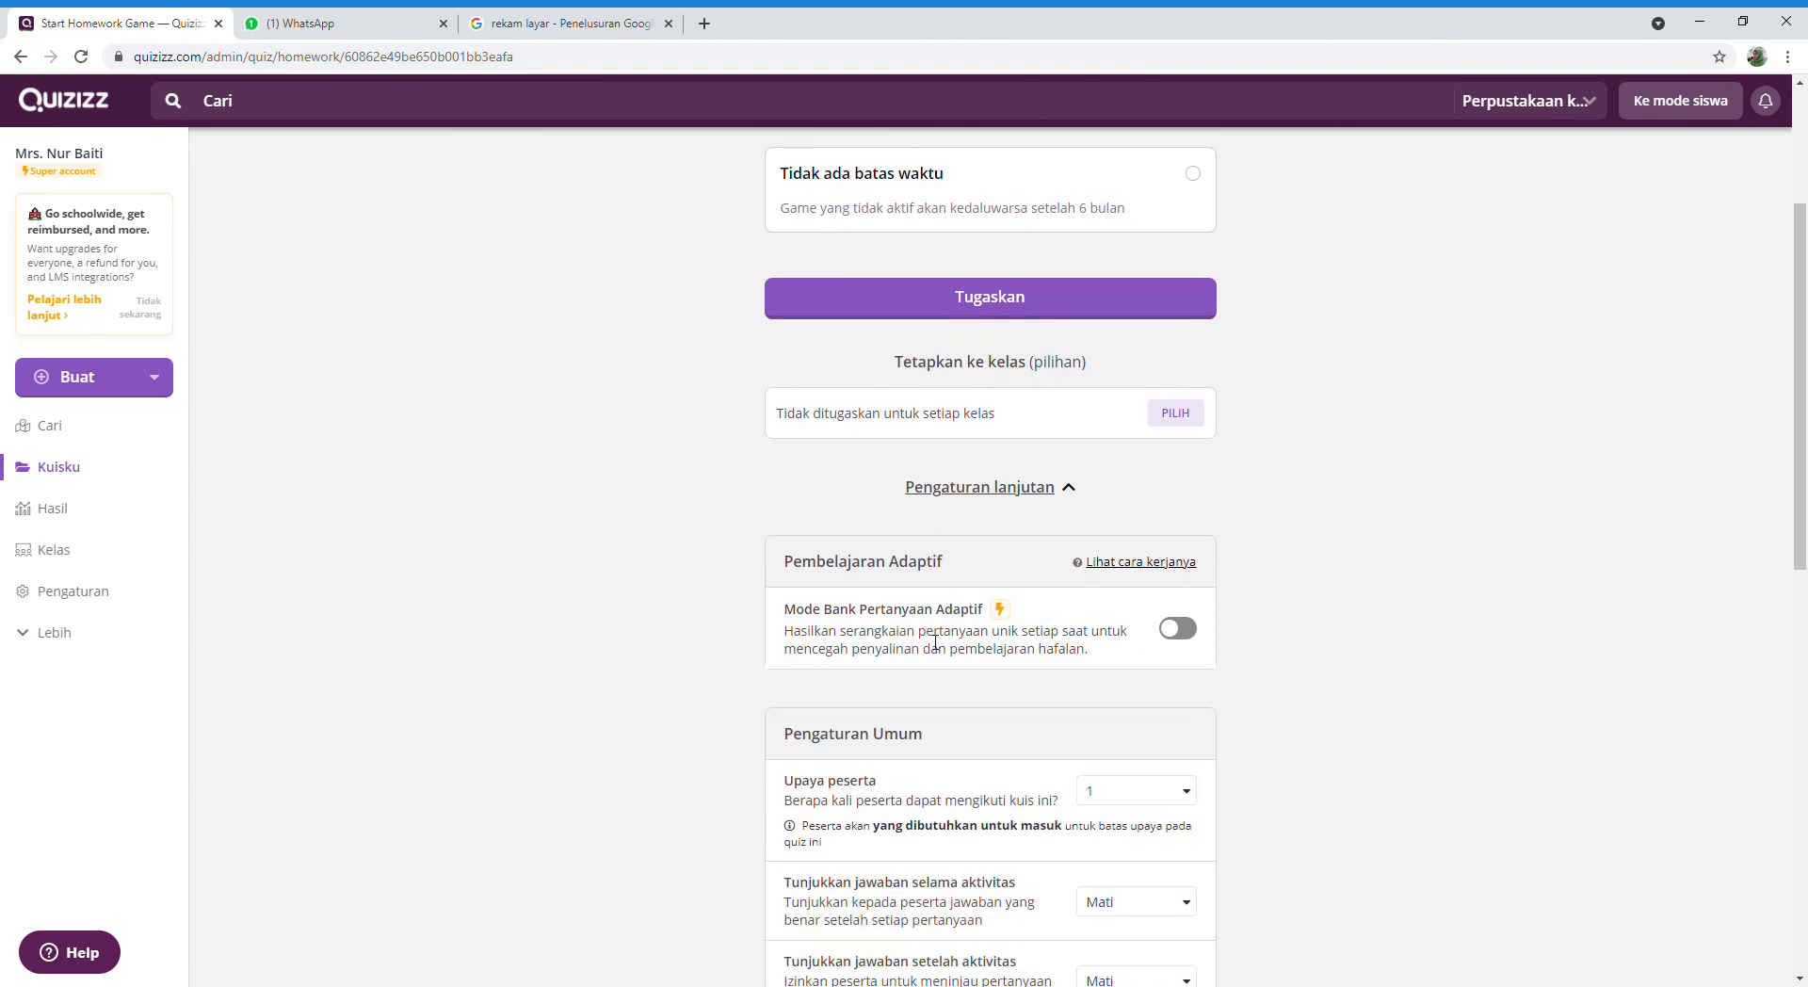
scroll(1026, 450, "down", 2)
scroll(934, 643, "down", 2)
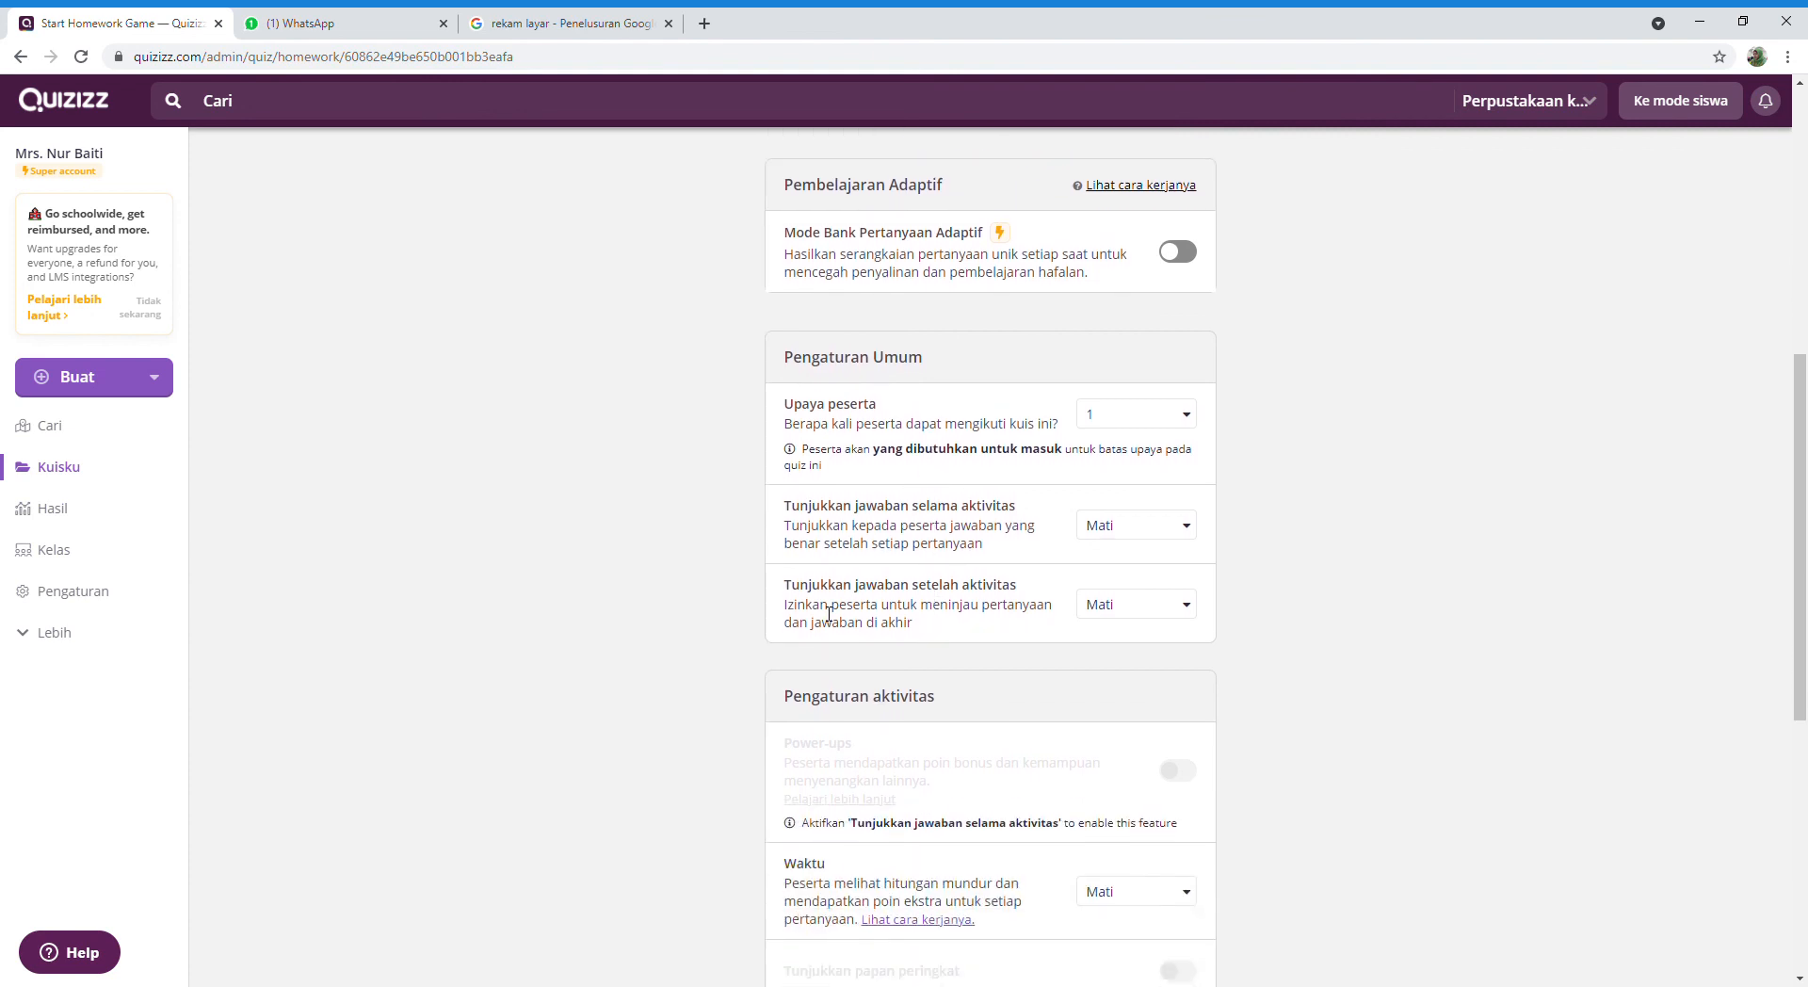
scroll(830, 613, "down", 4)
scroll(831, 613, "down", 3)
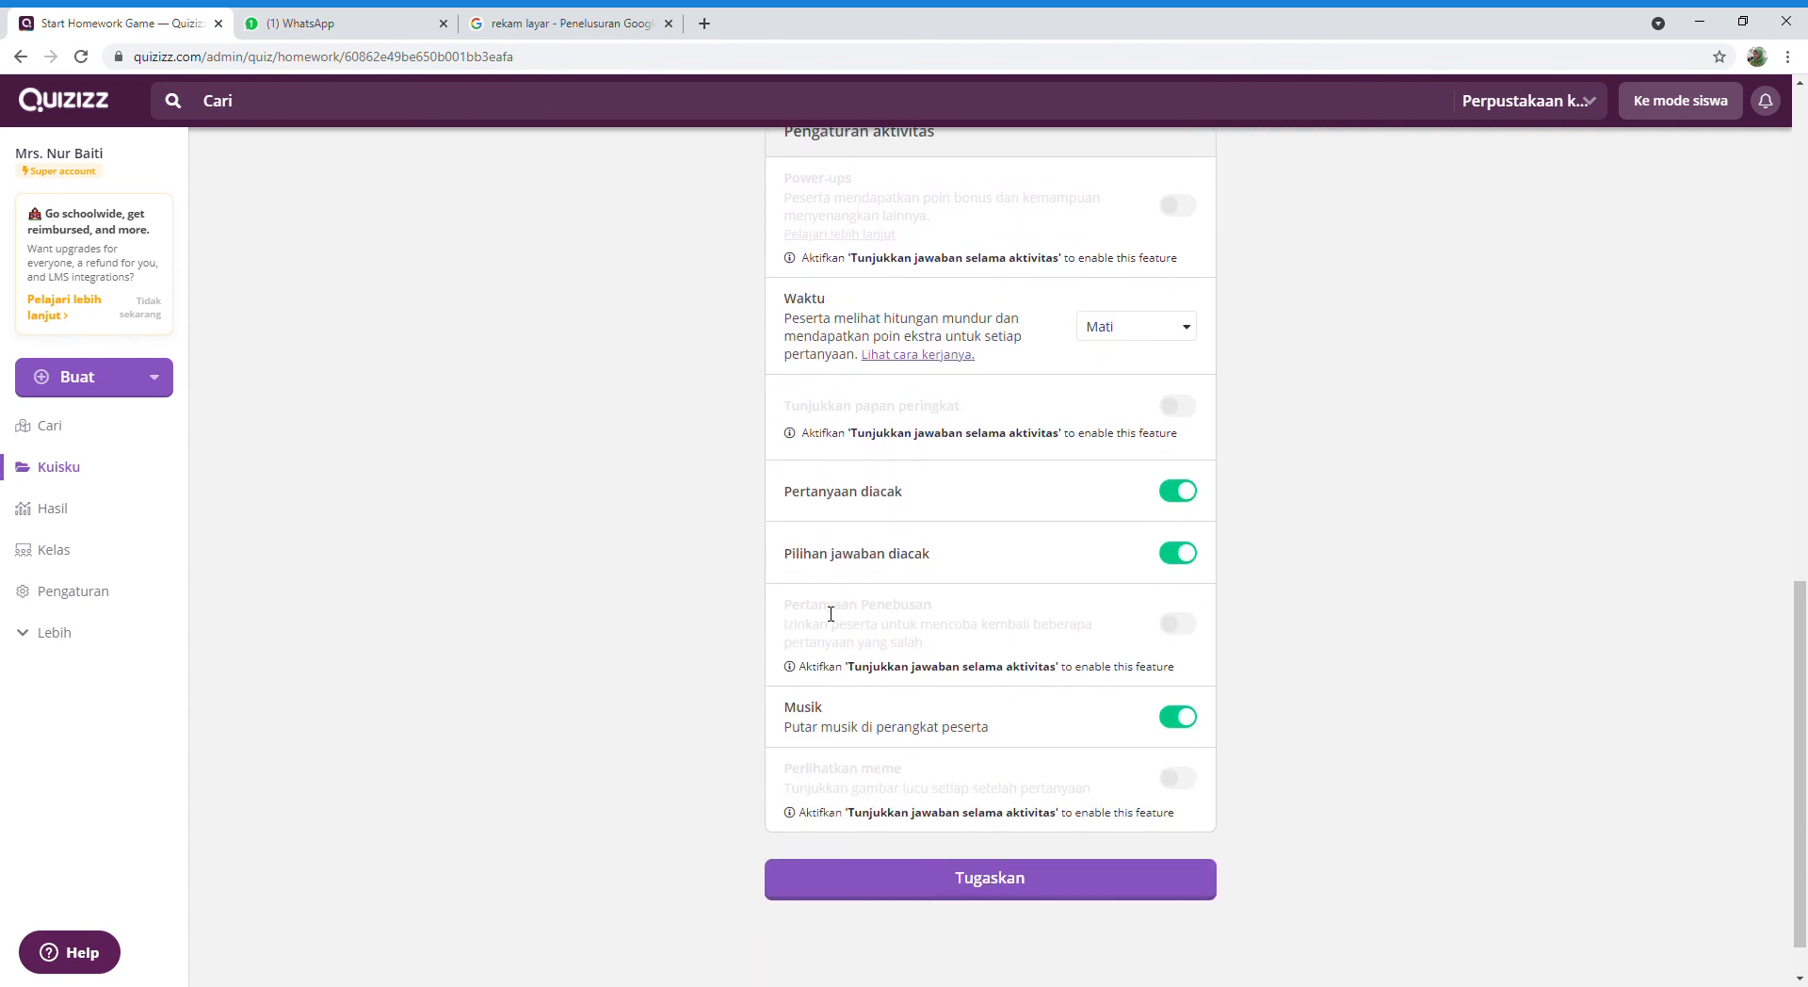
scroll(830, 613, "down", 1)
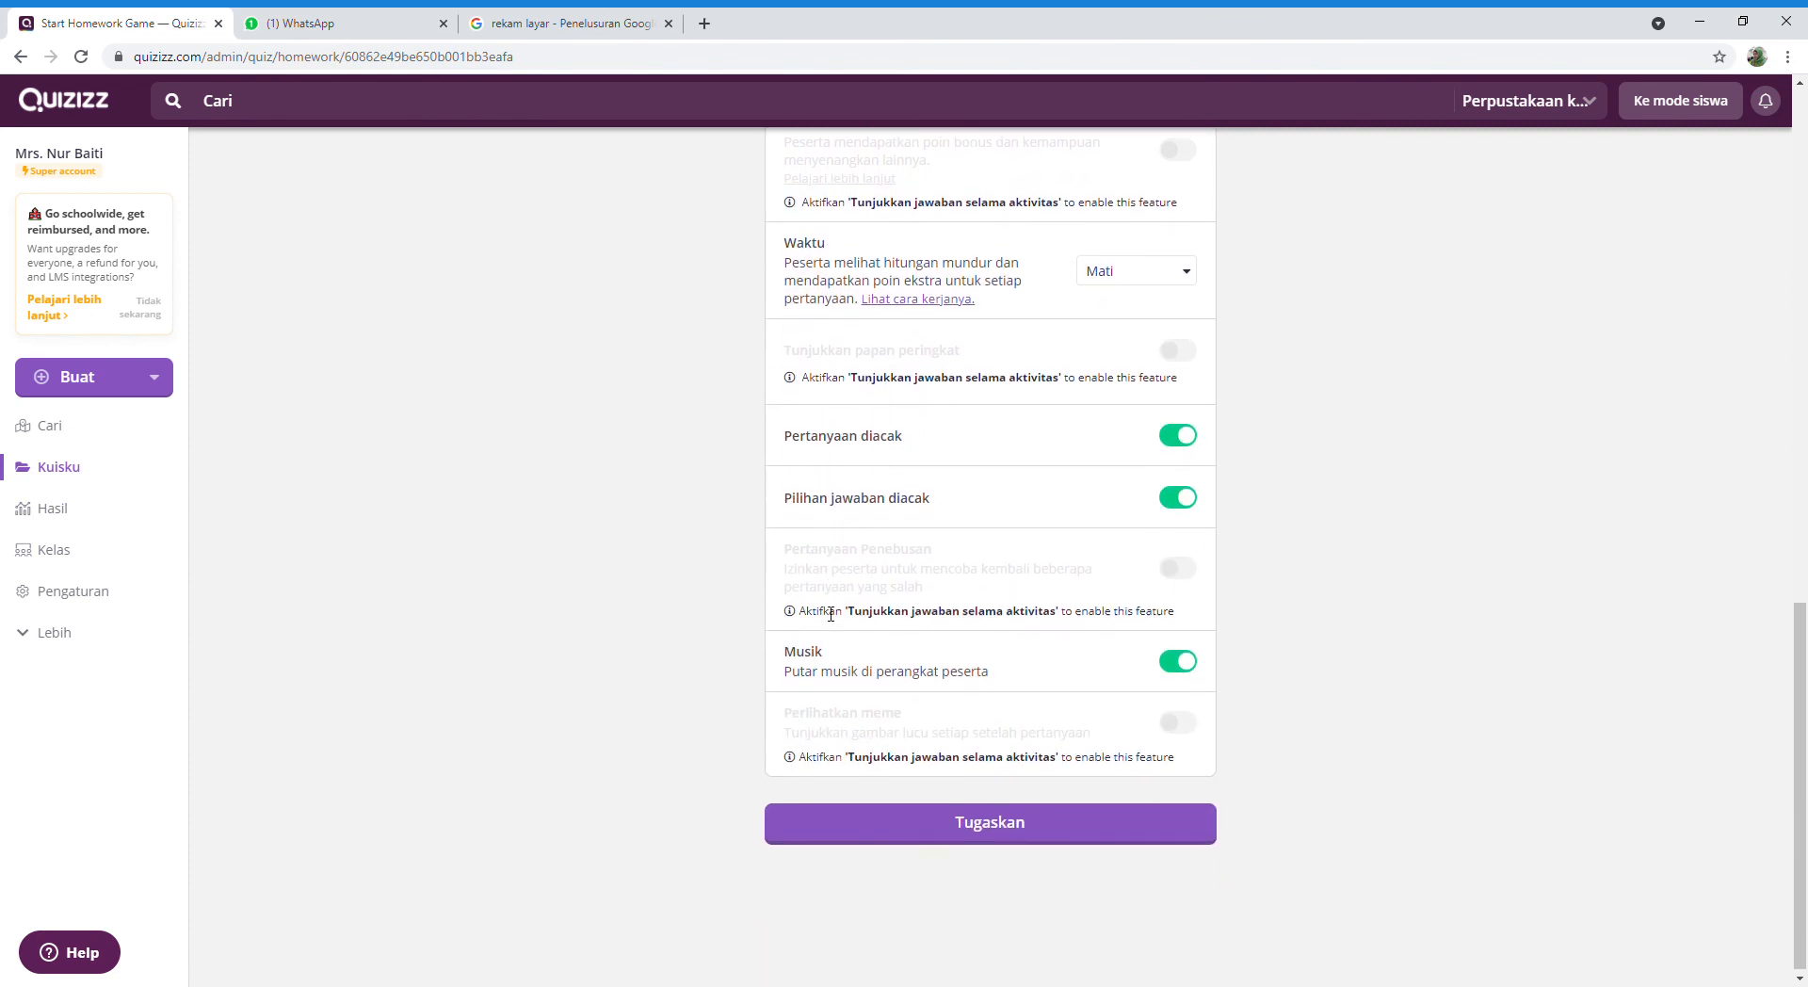
scroll(1299, 549, "up", 10)
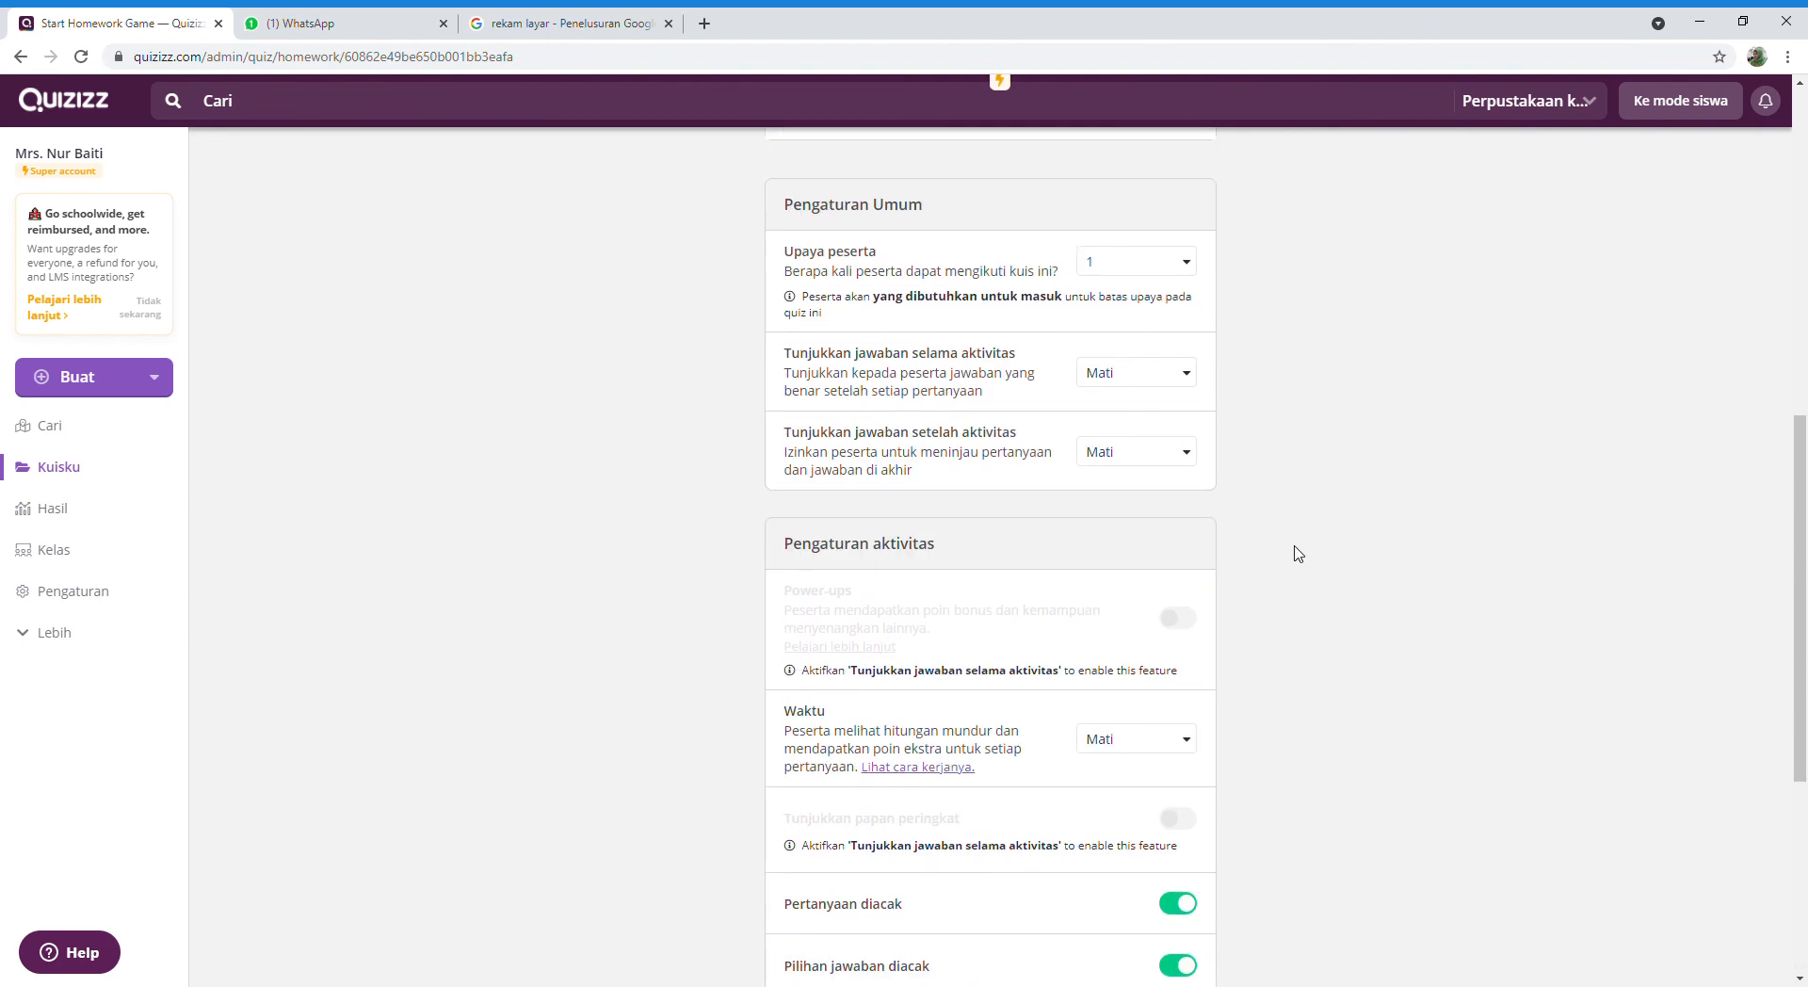
scroll(1300, 553, "up", 3)
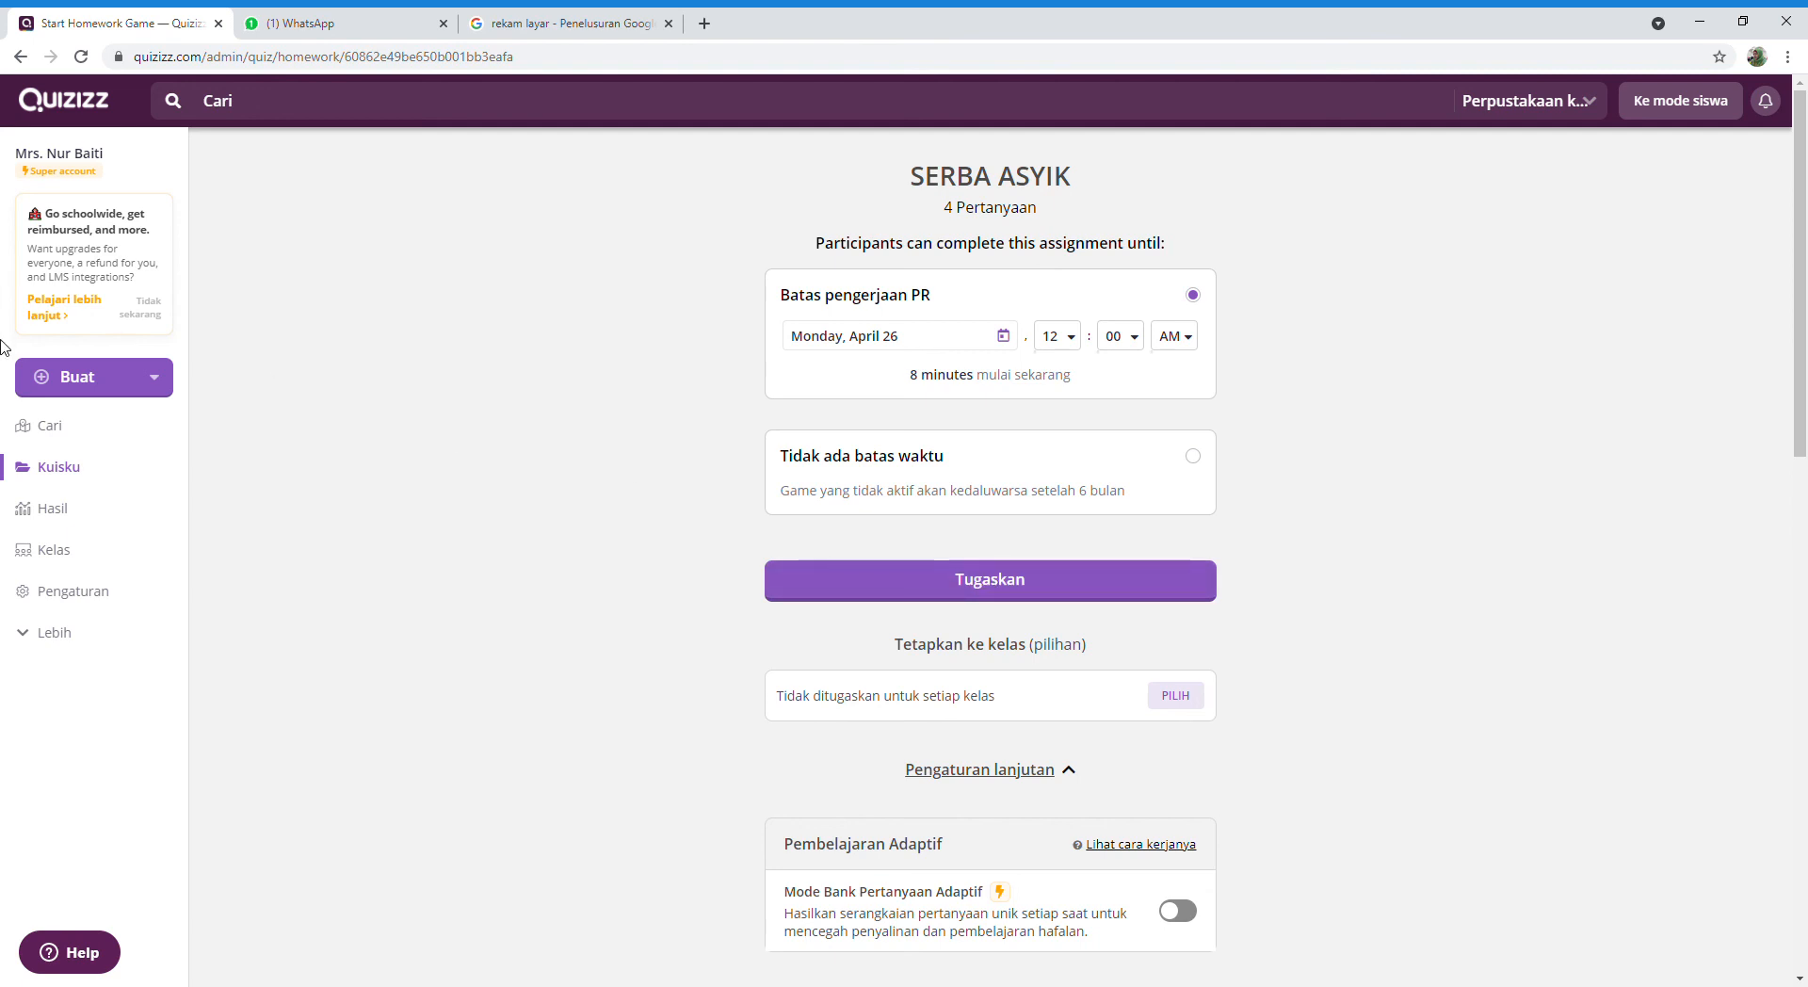
- Leave the homework setup for Kuisku and reopen the SERBA ASYIK quiz
left_click(61, 470)
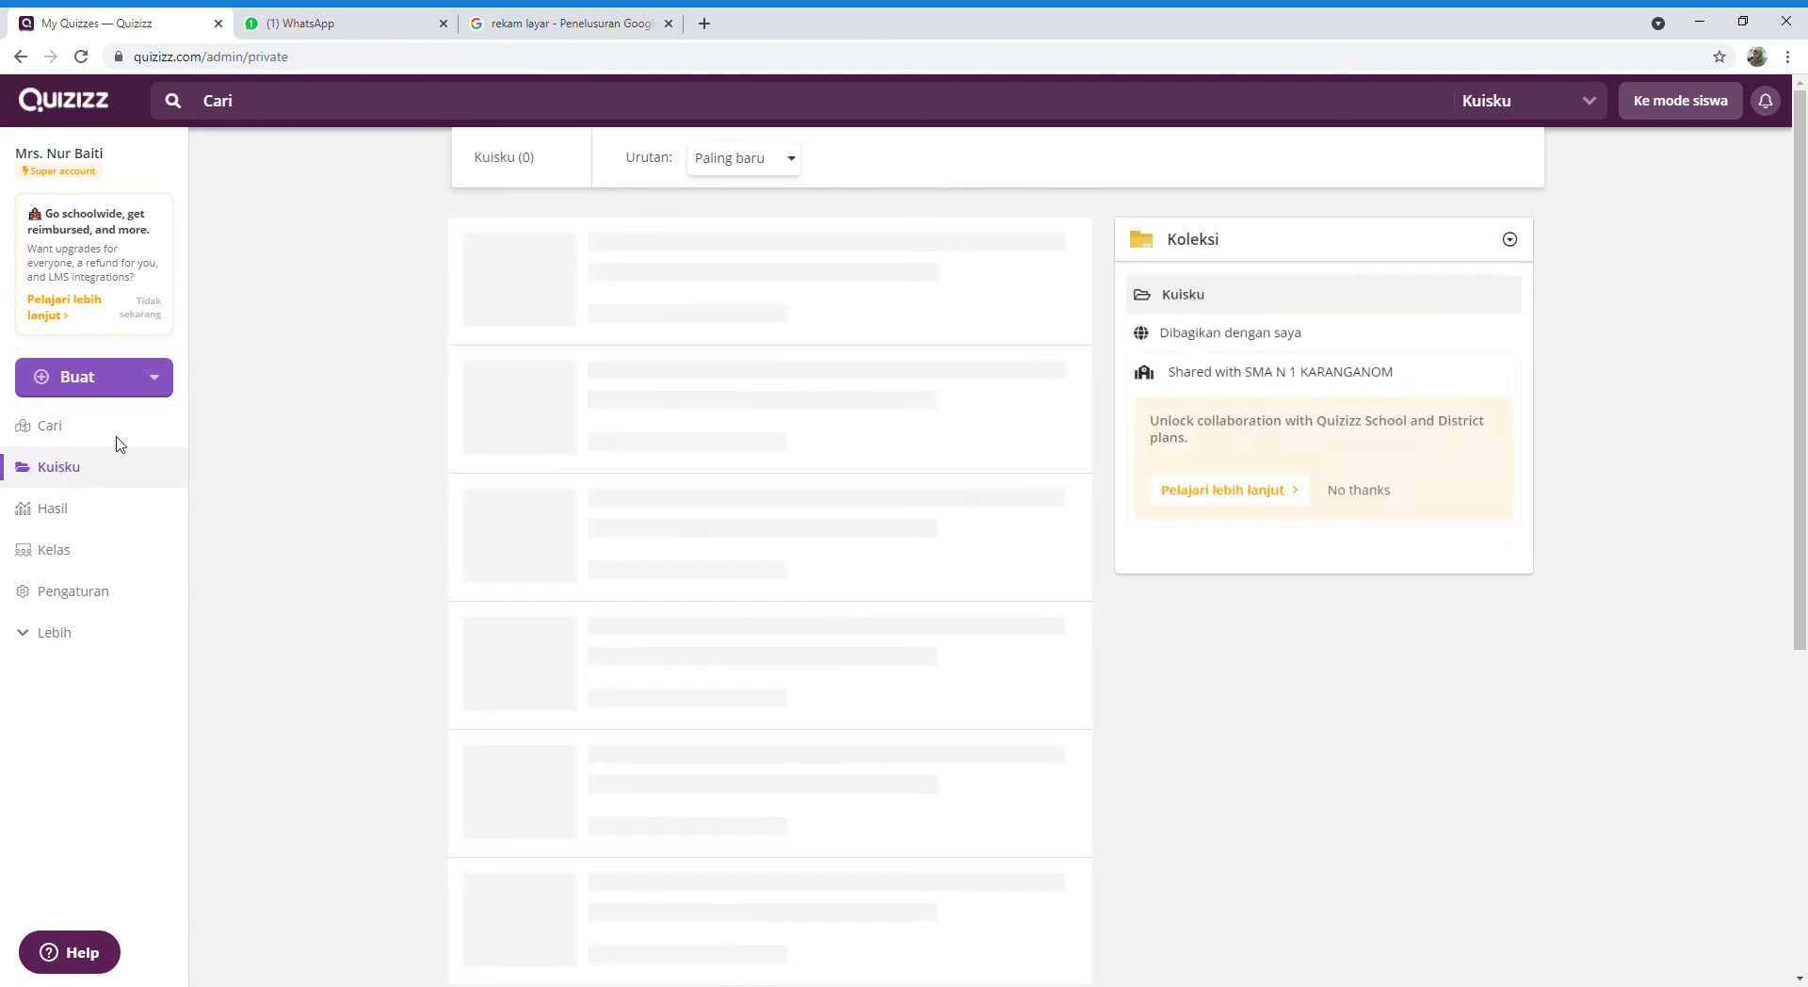
left_click(656, 254)
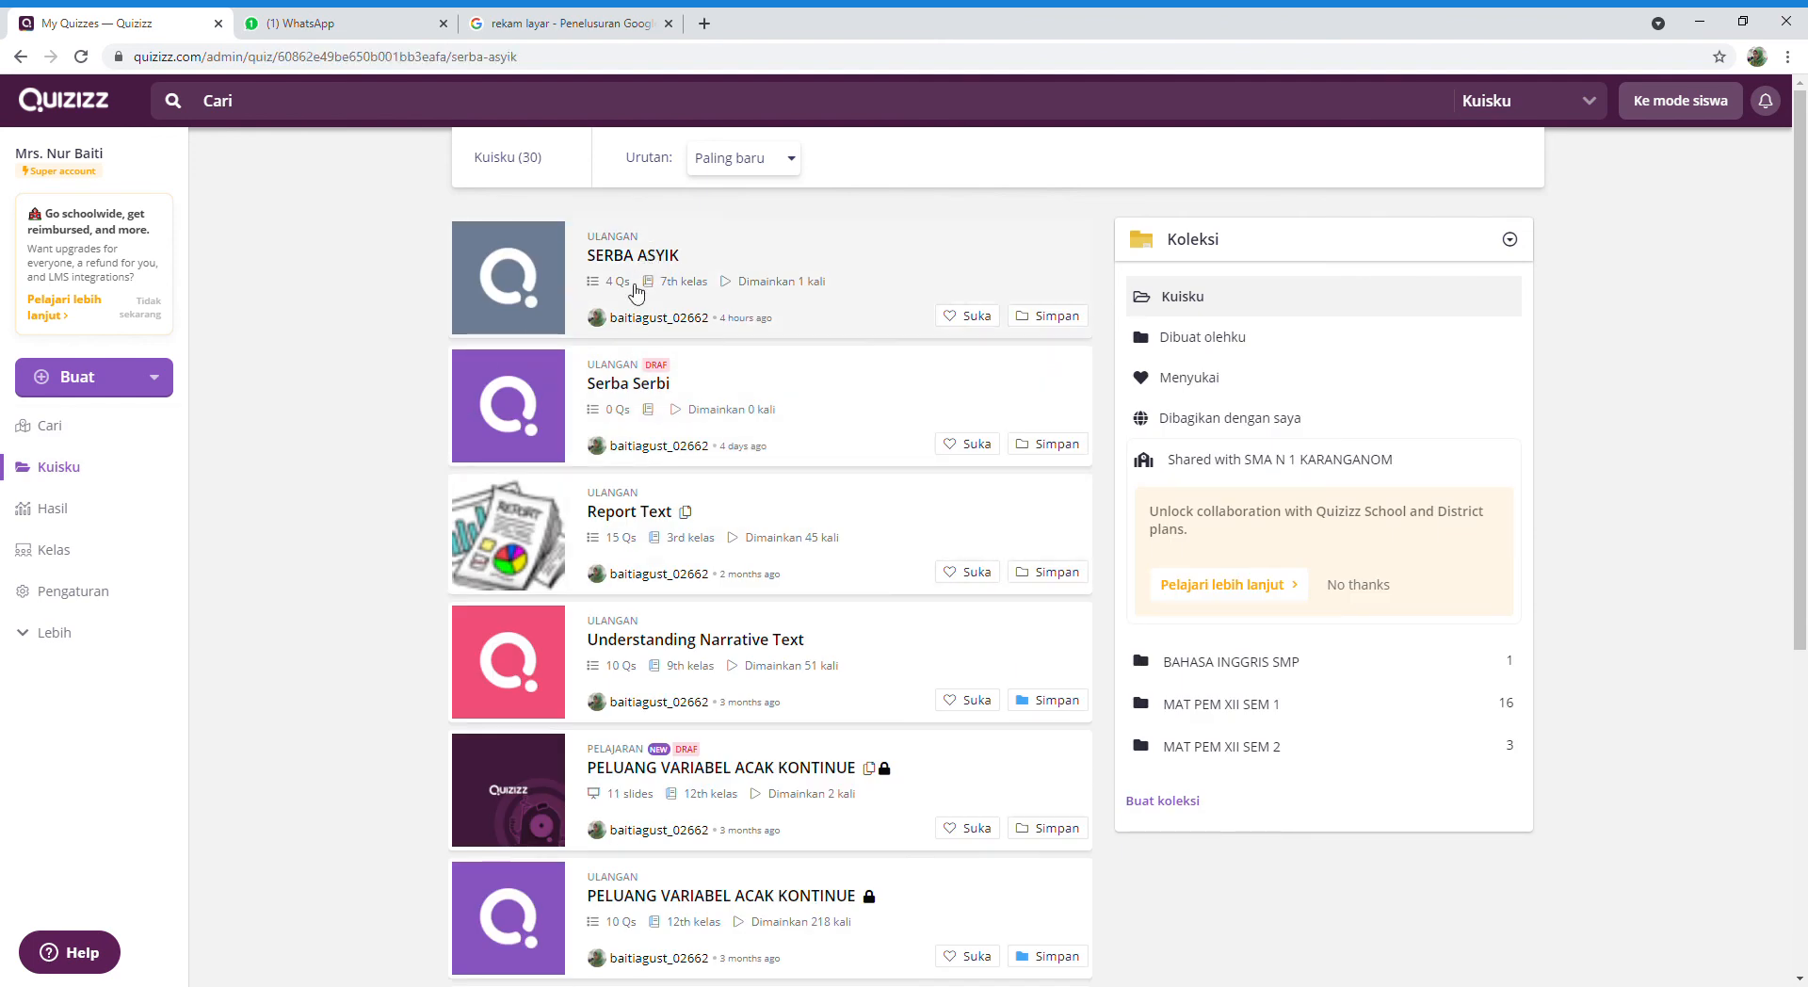